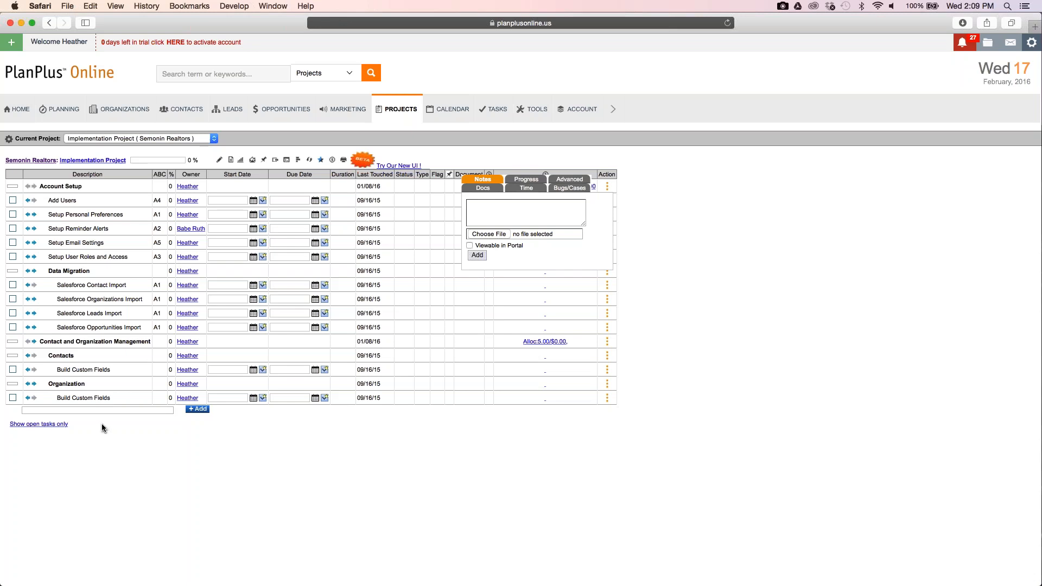
- Add a task named "Build out Custom Views" at the end of the project's Organization group
{"action": "left_click", "coordinate": [63, 410]}
{"action": "type", "text": "Test"}
{"action": "double_click", "coordinate": [143, 410]}
{"action": "type", "text": "Build out Custom Views"}
{"action": "key", "text": "Return"}
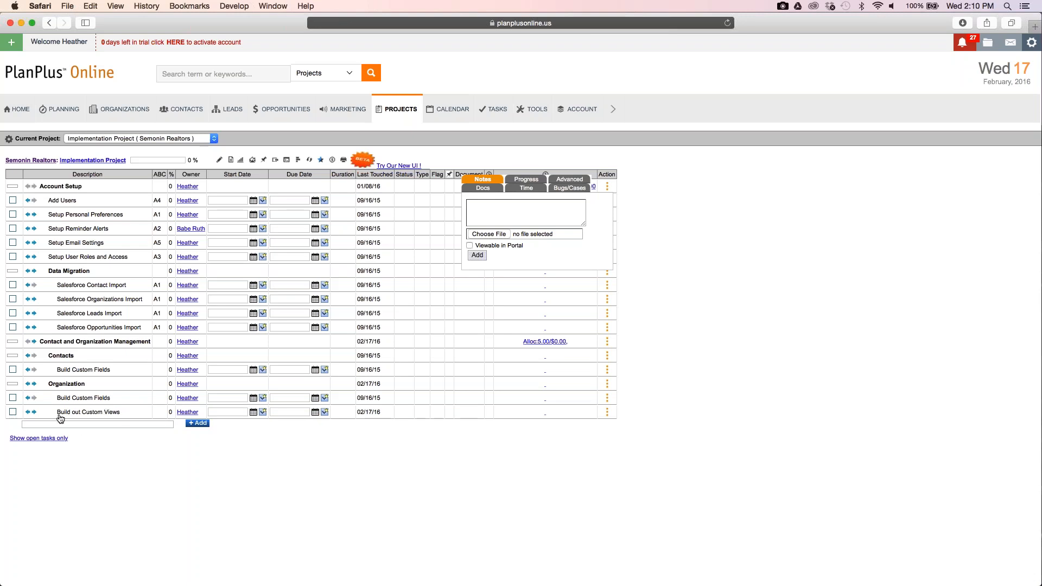
- Outdent the Build out Custom Views task to the top level and indent it back under Organization
{"action": "left_click", "coordinate": [29, 414]}
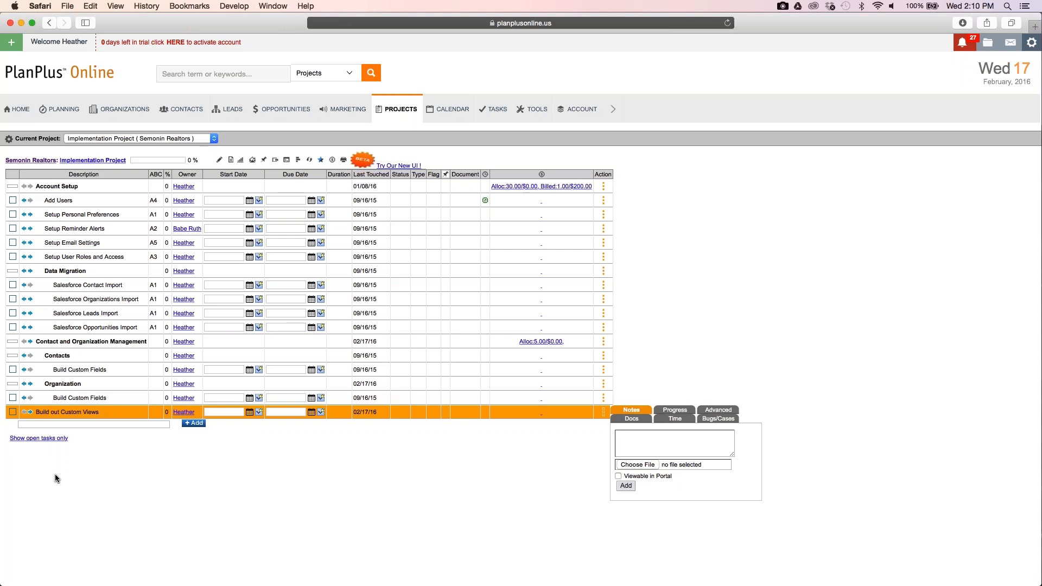
{"action": "left_click", "coordinate": [31, 413]}
{"action": "left_click", "coordinate": [31, 412]}
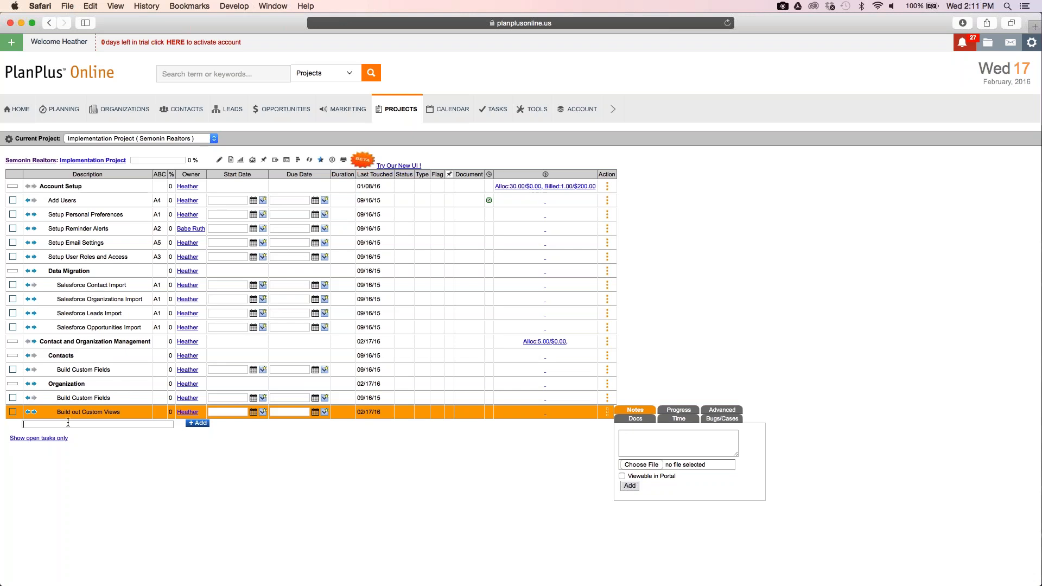
- Insert a new row below Build Custom Fields in the Contacts group and name the task "Build Custom views"
{"action": "triple_click", "coordinate": [86, 374]}
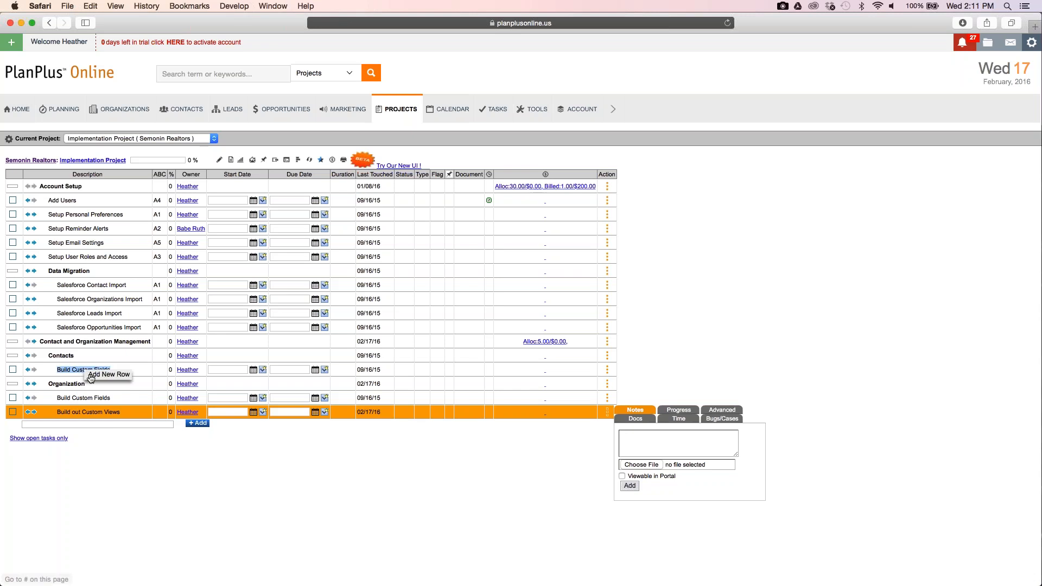
{"action": "left_click", "coordinate": [95, 375]}
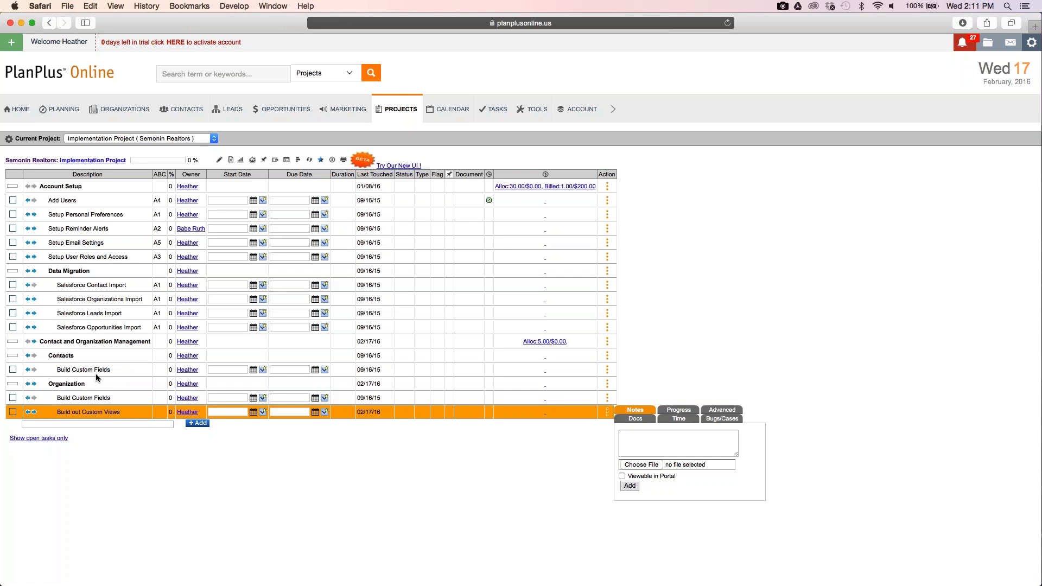
{"action": "left_click", "coordinate": [95, 374]}
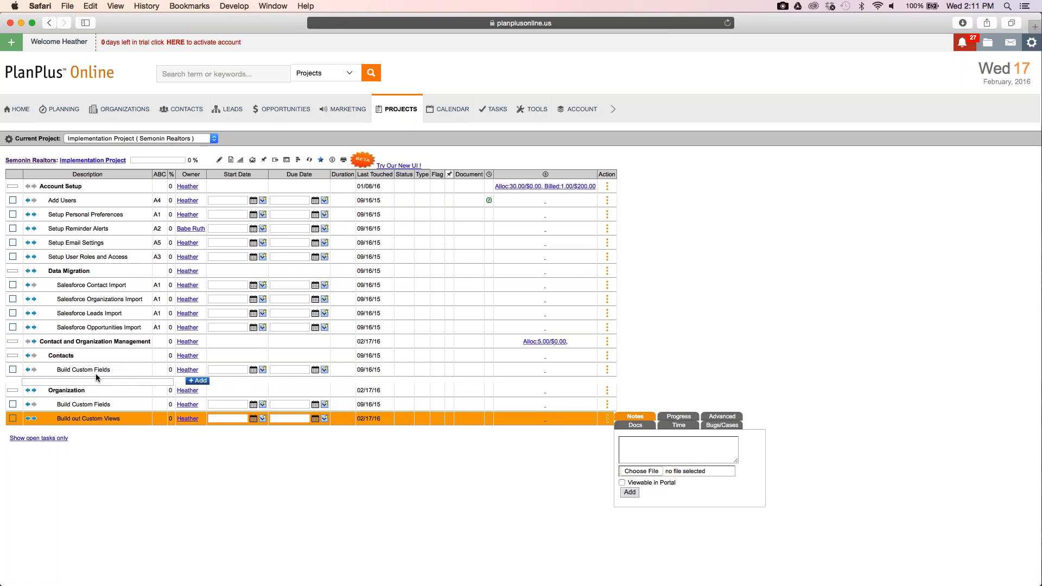
{"action": "type", "text": "Build Custom views"}
{"action": "key", "text": "Return"}
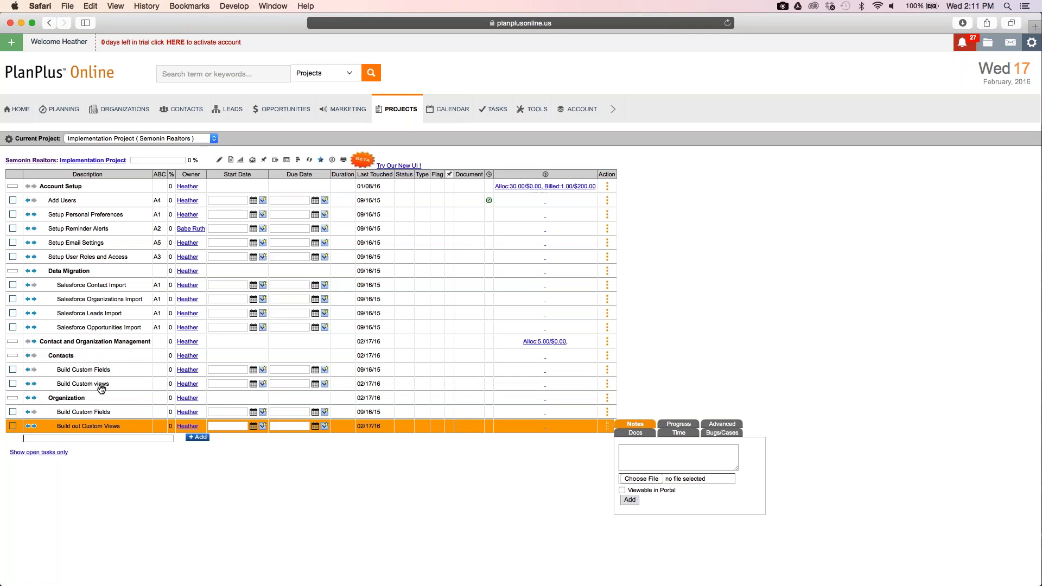
{"action": "triple_click", "coordinate": [92, 301]}
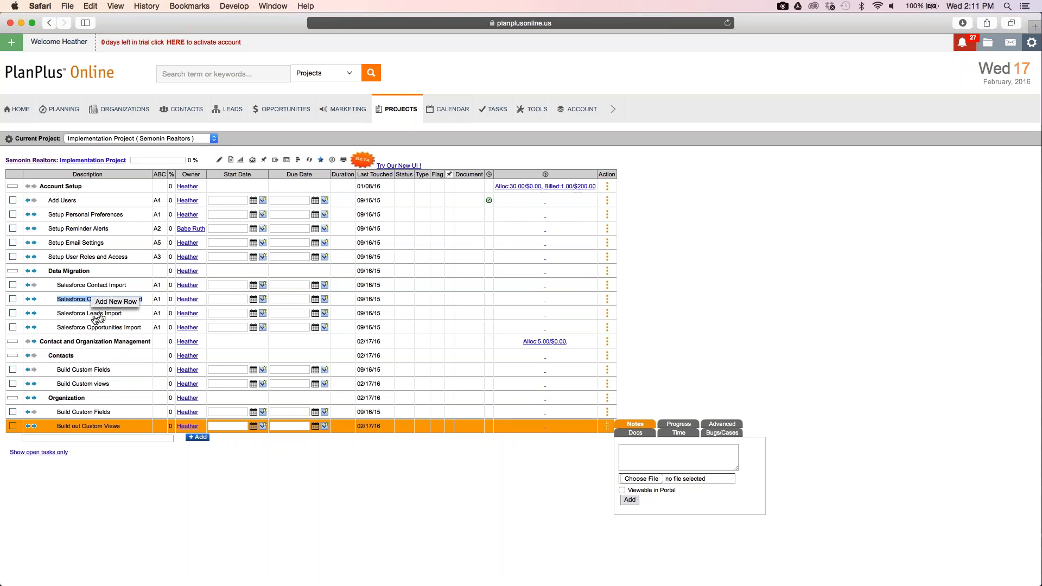
{"action": "left_click", "coordinate": [674, 333]}
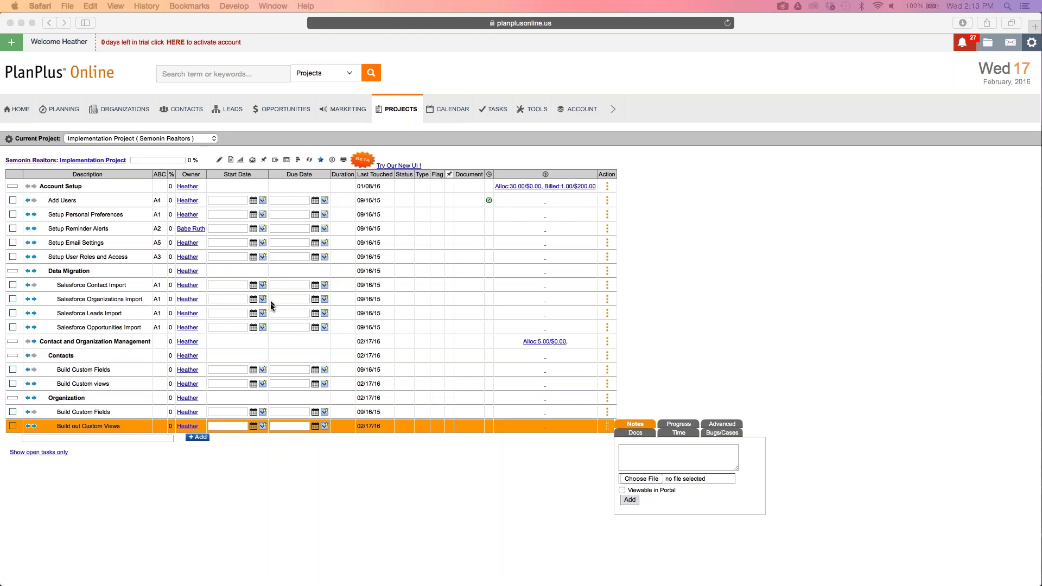
- Set the priorities of the Contacts tasks to B1 for Build Custom Fields and C1 for Build Custom views
{"action": "left_click", "coordinate": [157, 370]}
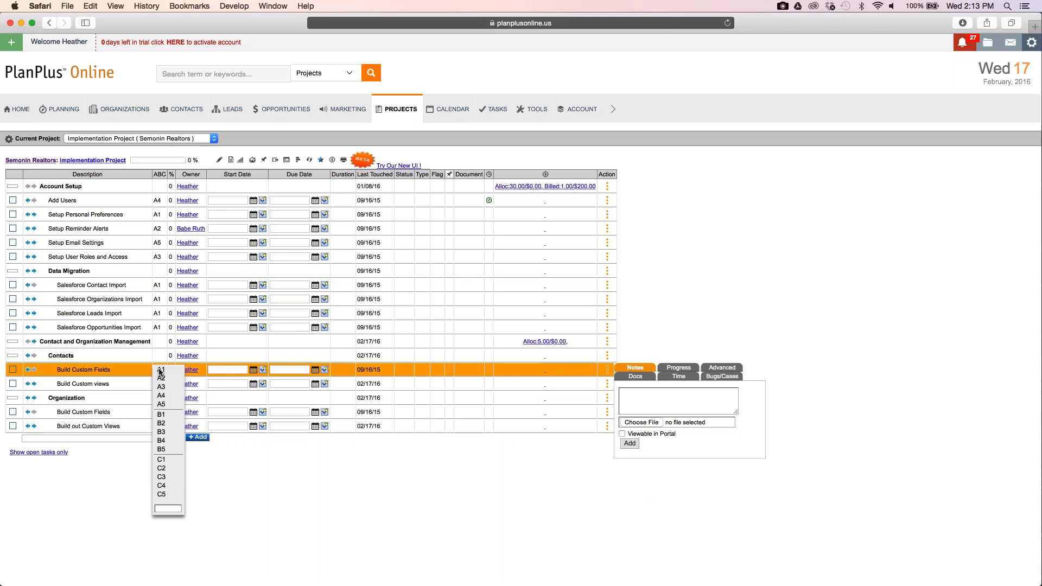
{"action": "left_click", "coordinate": [161, 414]}
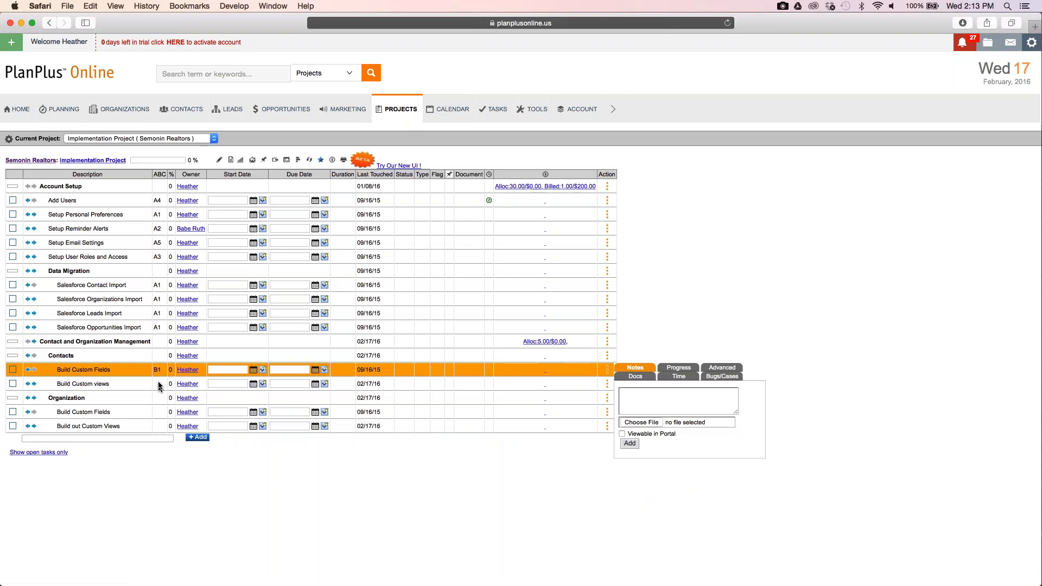
{"action": "left_click", "coordinate": [158, 384]}
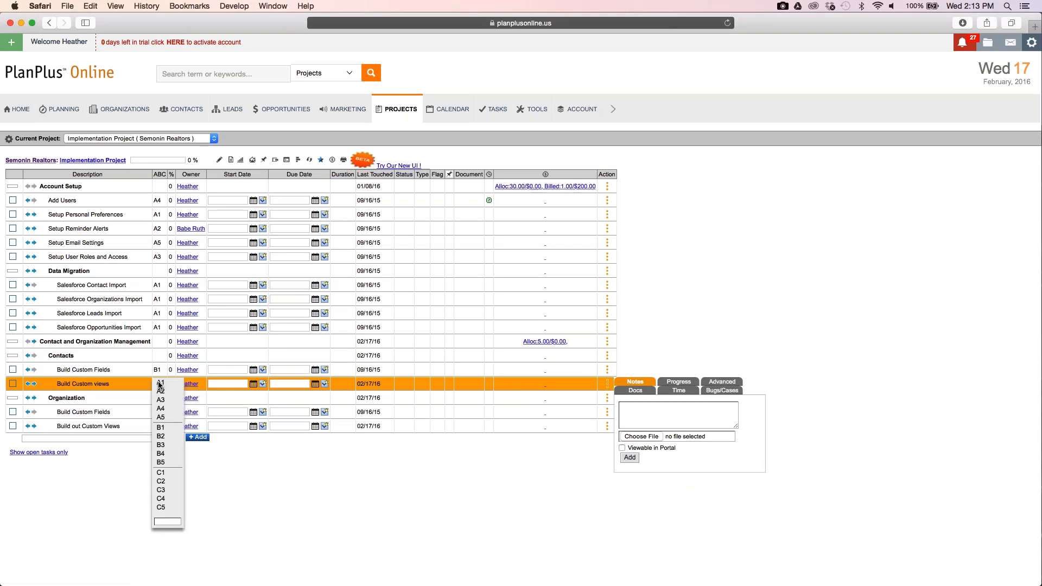
{"action": "left_click", "coordinate": [167, 474]}
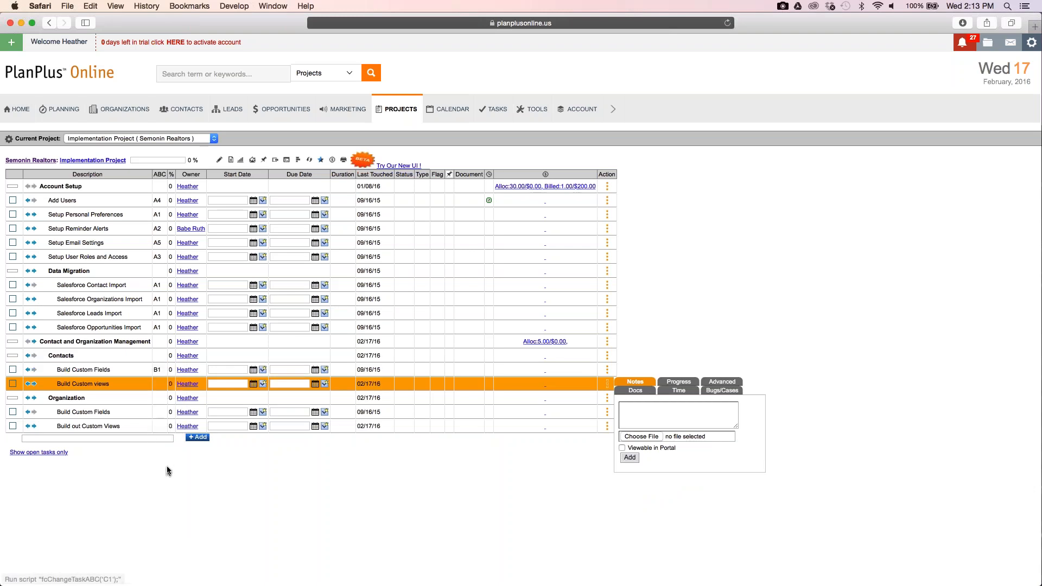
- Set the priorities of the Organization tasks to B1 for Build Custom Fields and C1 for Build out Custom Views
{"action": "left_click", "coordinate": [160, 412]}
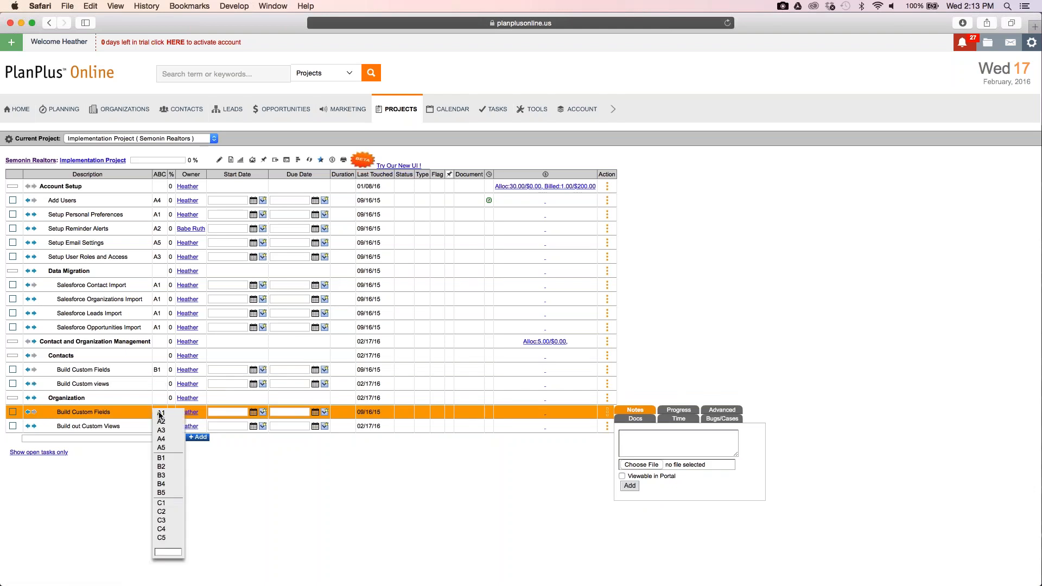
{"action": "left_click", "coordinate": [163, 459]}
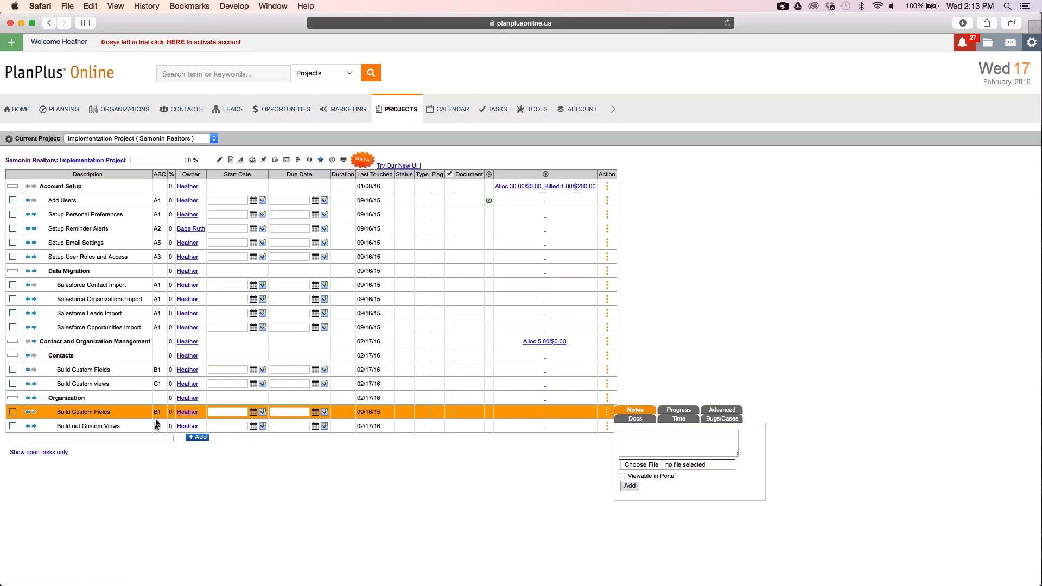
{"action": "left_click", "coordinate": [157, 427]}
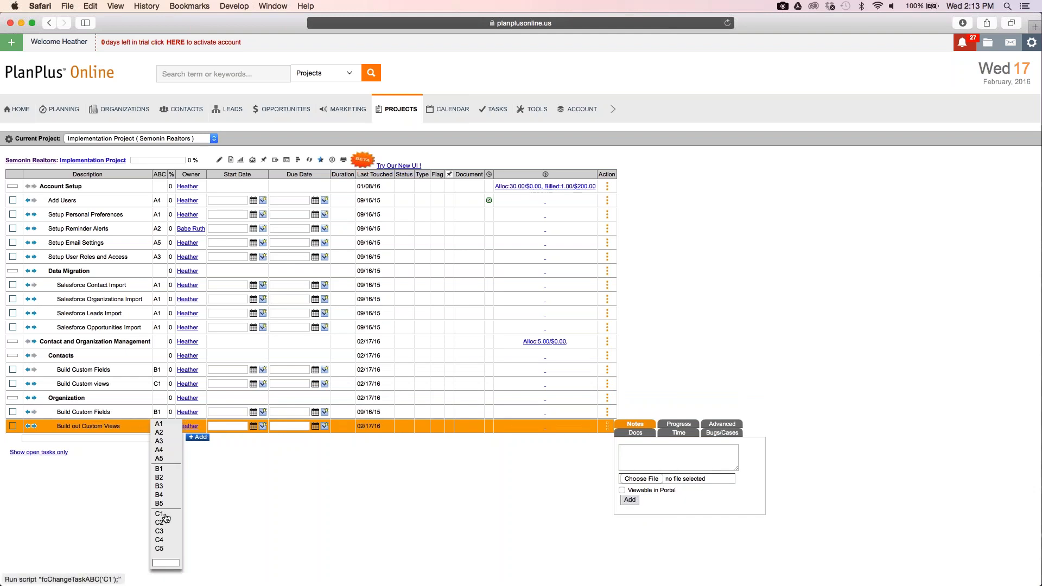
{"action": "left_click", "coordinate": [163, 518]}
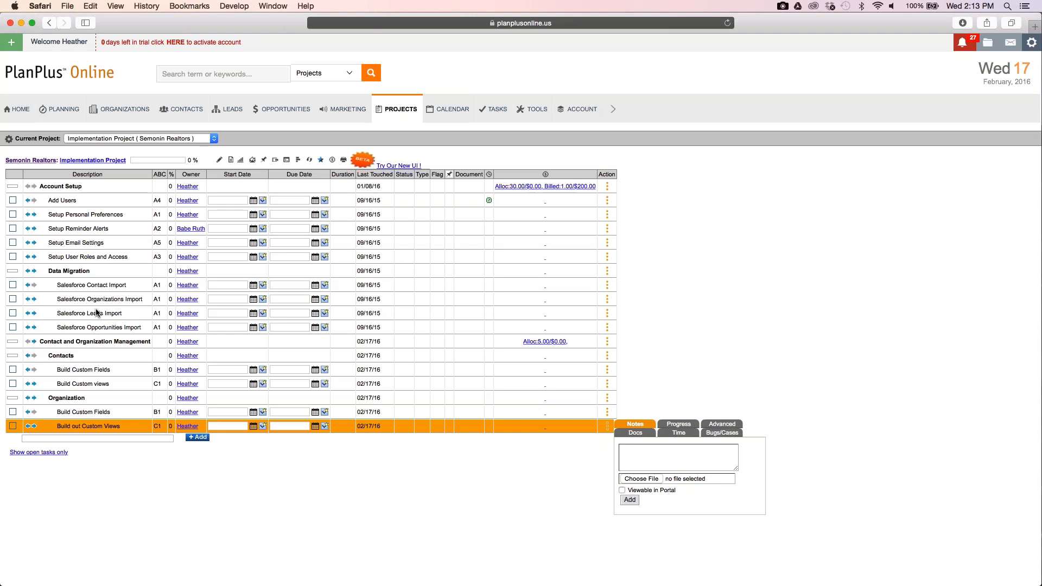
- Outdent the Data Migration group one level to match the Account Setup heading
{"action": "left_click", "coordinate": [28, 274]}
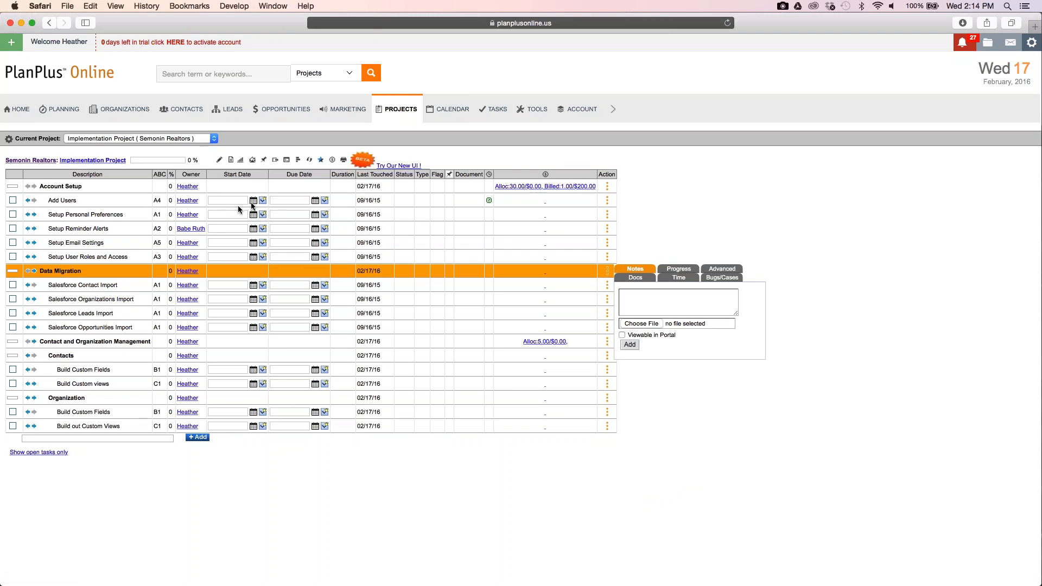
- Set the start dates to 02/17/2016 for Add Users and 02/18/2016 for Setup Personal Preferences and Setup Reminder Alerts
{"action": "left_click", "coordinate": [262, 201]}
{"action": "left_click", "coordinate": [242, 214]}
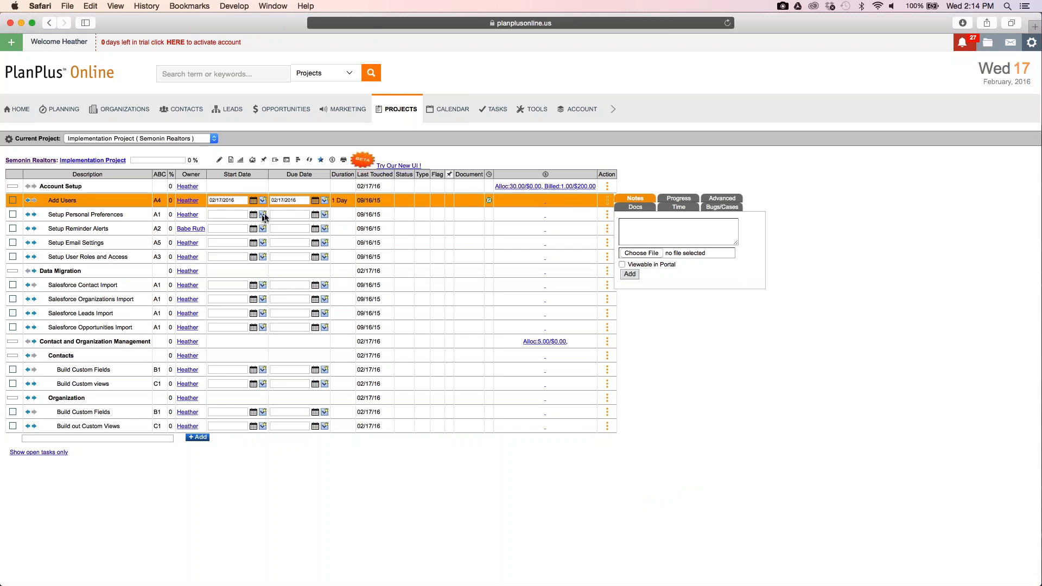
{"action": "left_click", "coordinate": [262, 216]}
{"action": "left_click", "coordinate": [259, 227]}
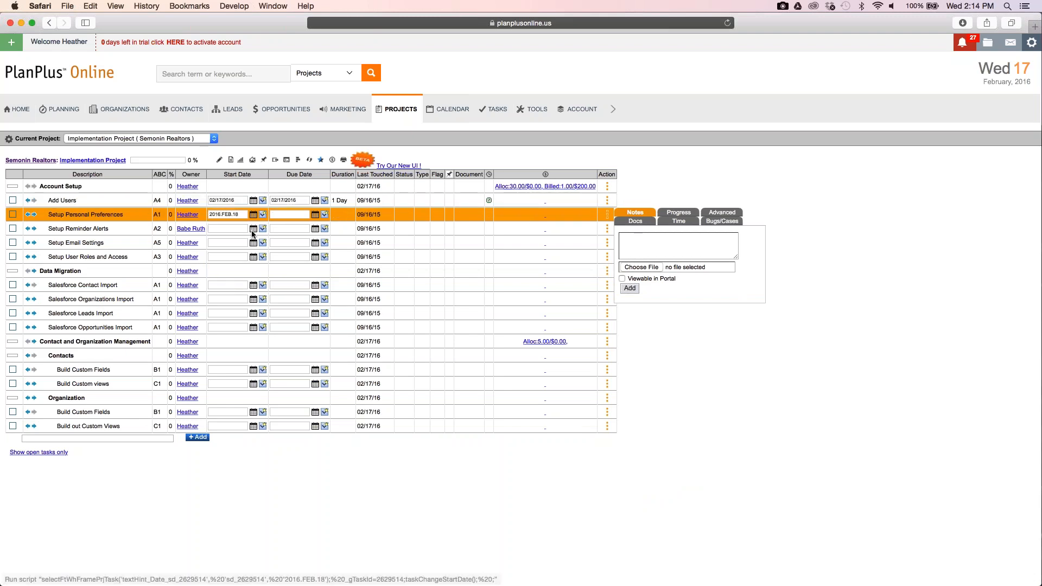
{"action": "left_click", "coordinate": [263, 228]}
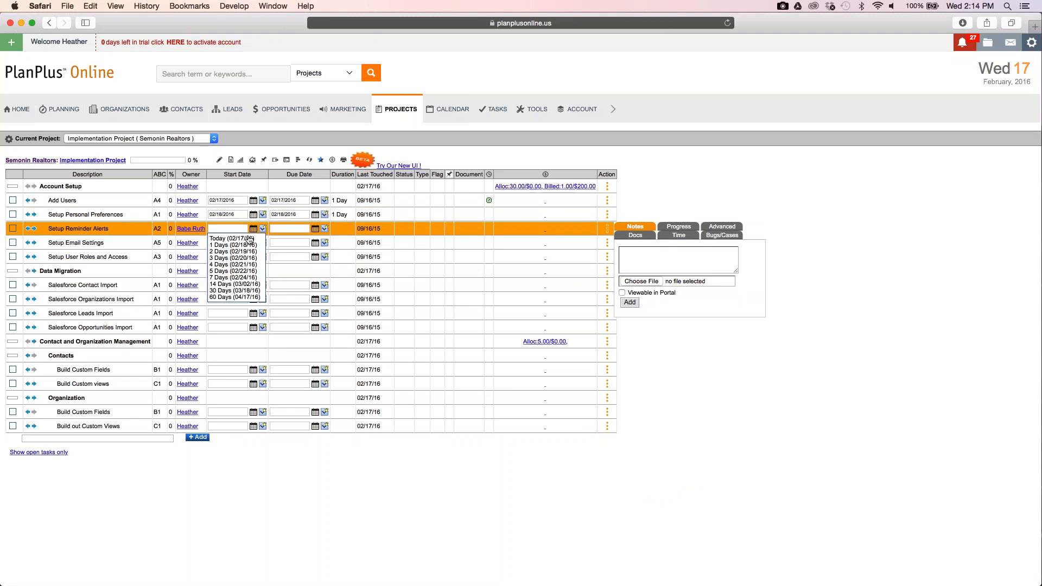
{"action": "left_click", "coordinate": [238, 242]}
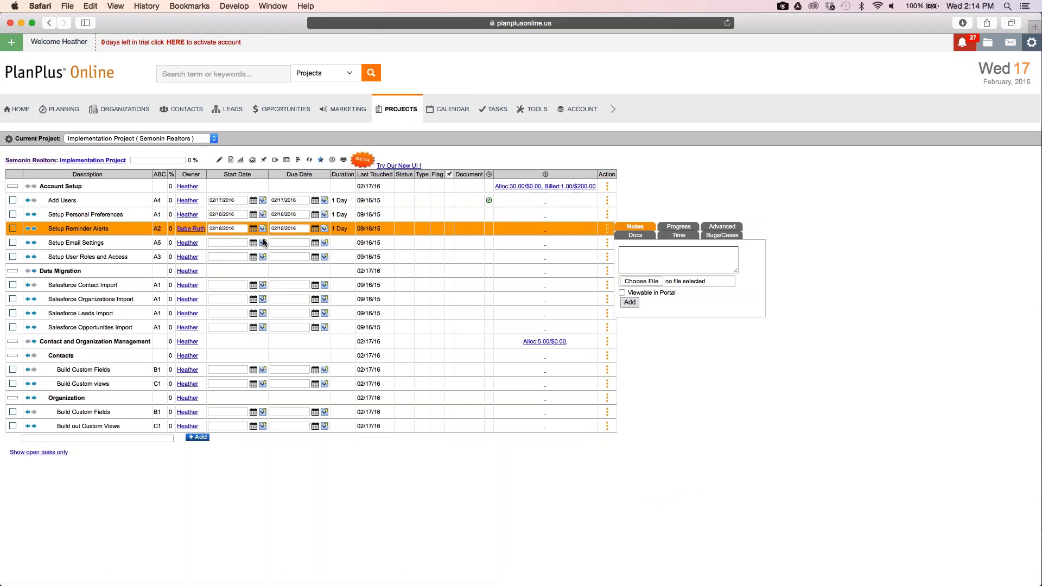
- Set the start dates of Setup Email Settings to 02/19/2016, Setup User Roles and Access to 02/20/2016, and Salesforce Contact Import to 02/18/2016
{"action": "left_click", "coordinate": [262, 243]}
{"action": "left_click", "coordinate": [244, 265]}
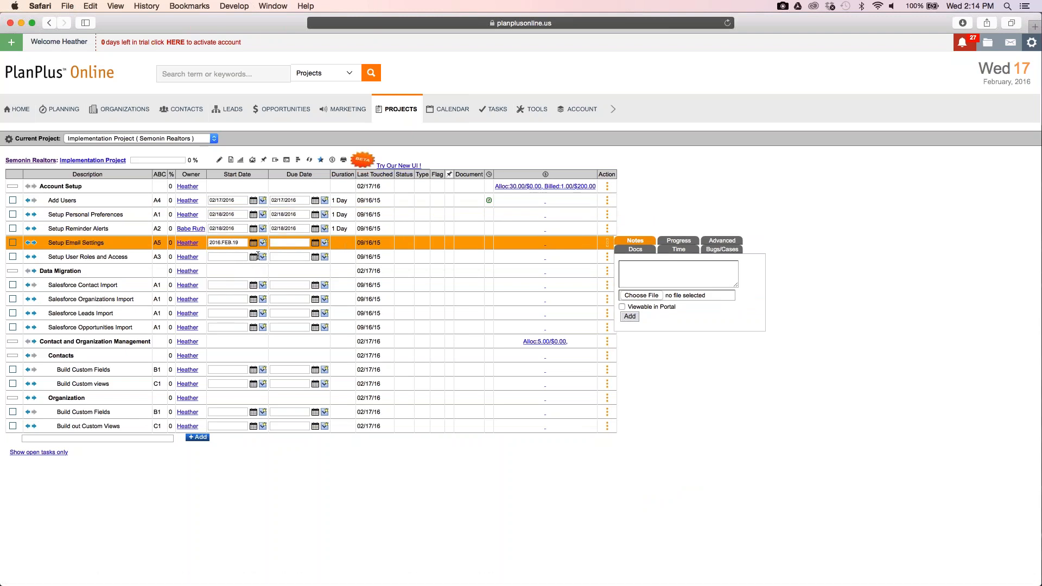
{"action": "left_click", "coordinate": [262, 257]}
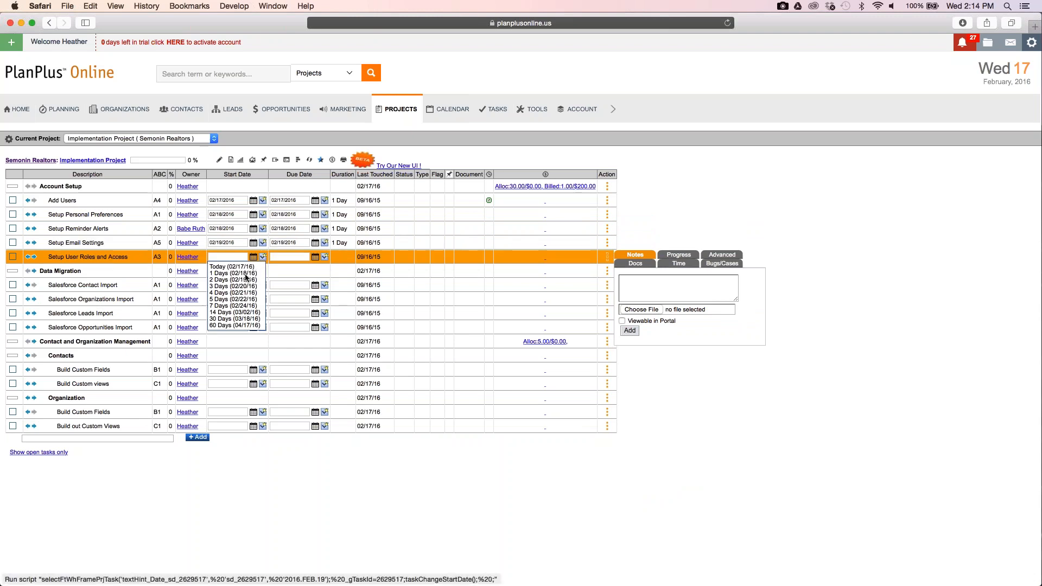
{"action": "left_click", "coordinate": [239, 287]}
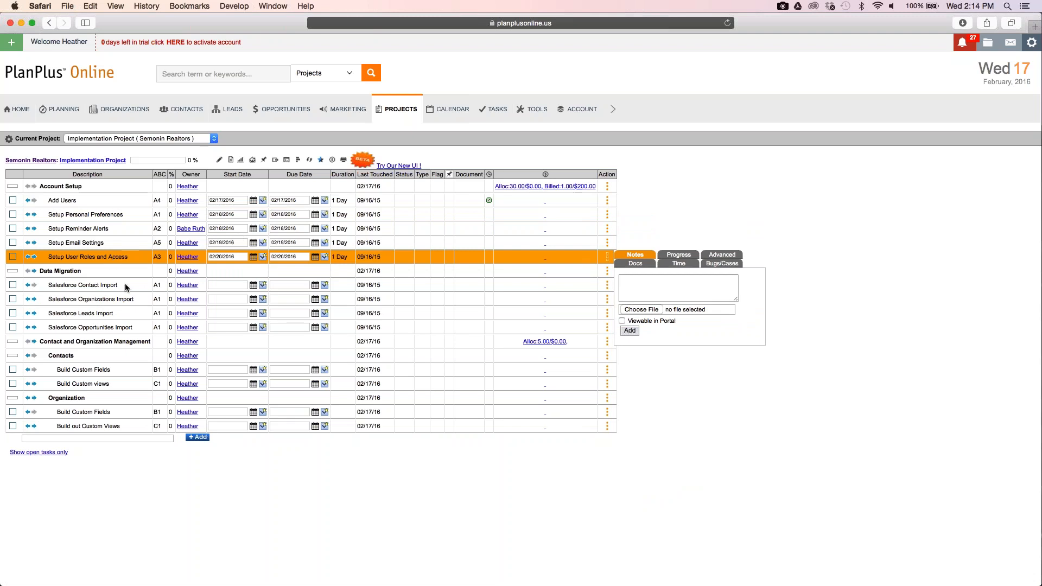
{"action": "left_click", "coordinate": [262, 286]}
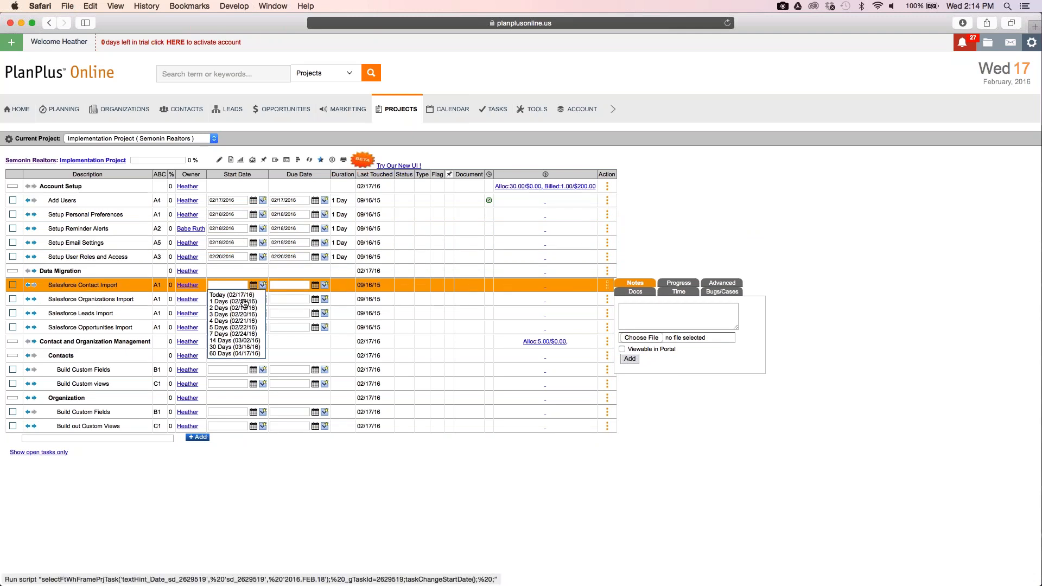
{"action": "left_click", "coordinate": [244, 302]}
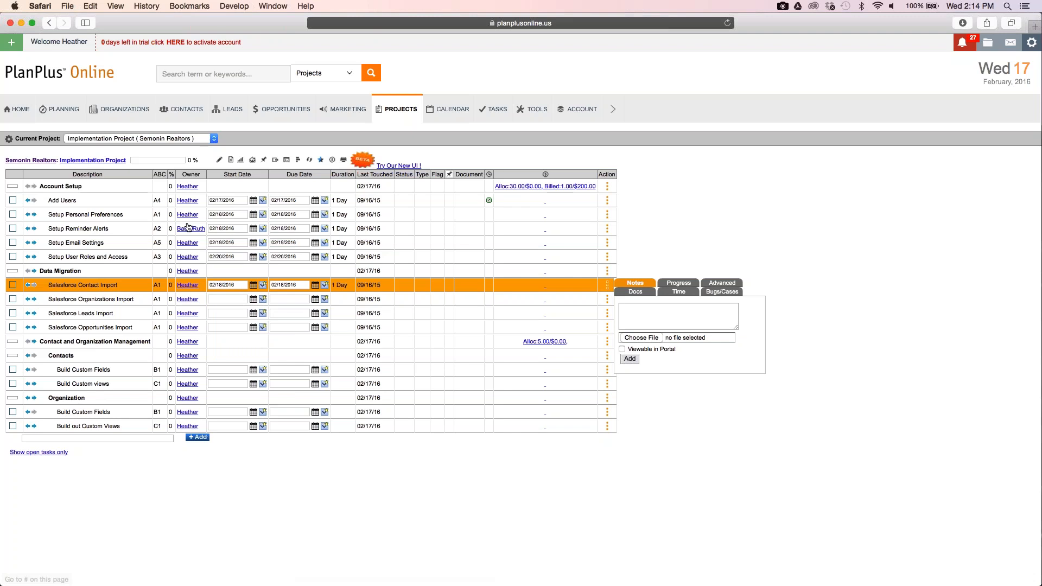
- Mark the Add Users task as Completed and check the completion percentage of the Account Setup group
{"action": "left_click_drag", "start_coordinate": [171, 176], "coordinate": [176, 176]}
{"action": "left_click", "coordinate": [13, 202]}
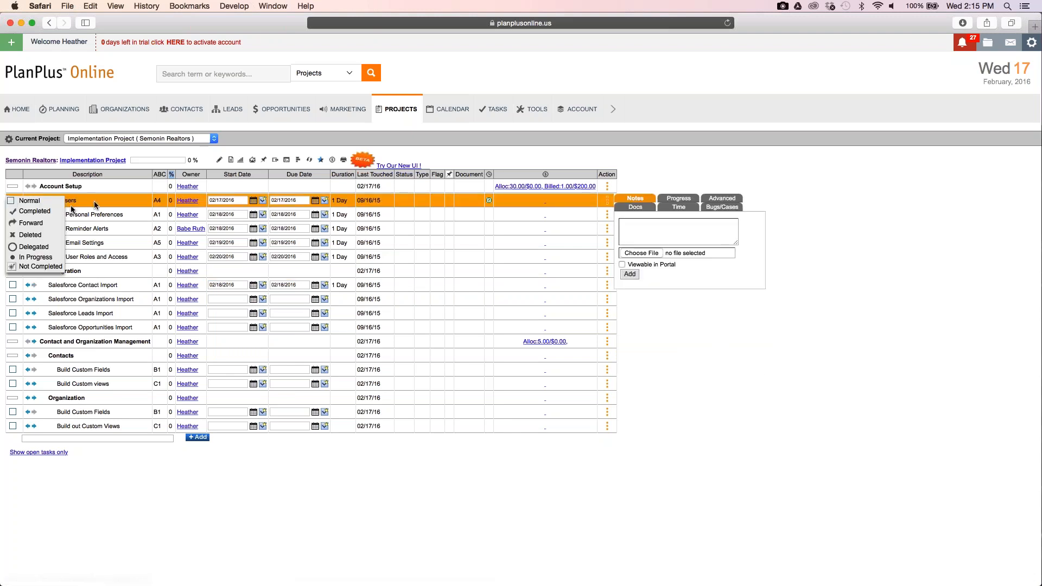
{"action": "left_click", "coordinate": [37, 213]}
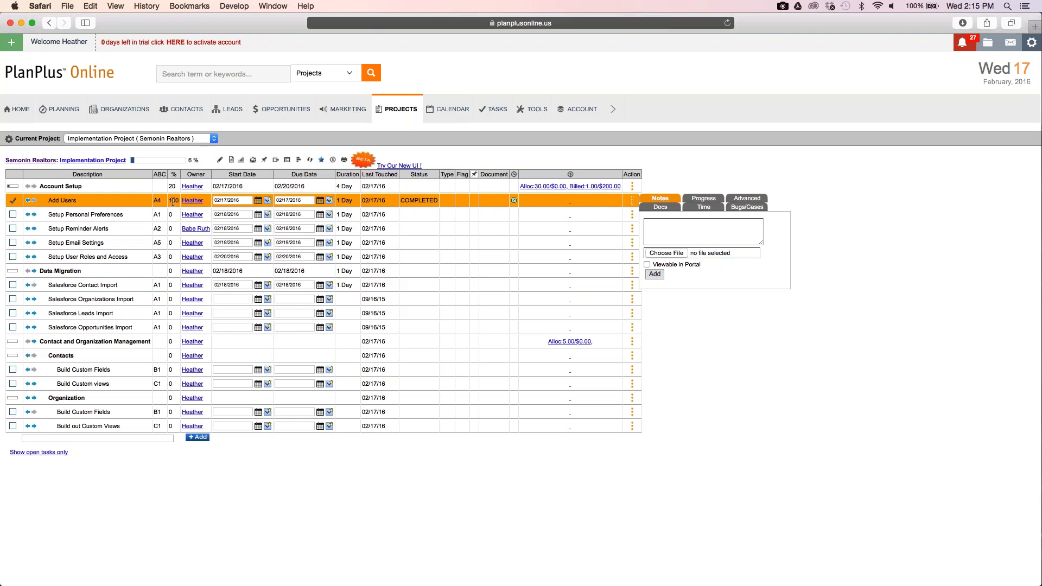
{"action": "left_click", "coordinate": [171, 186]}
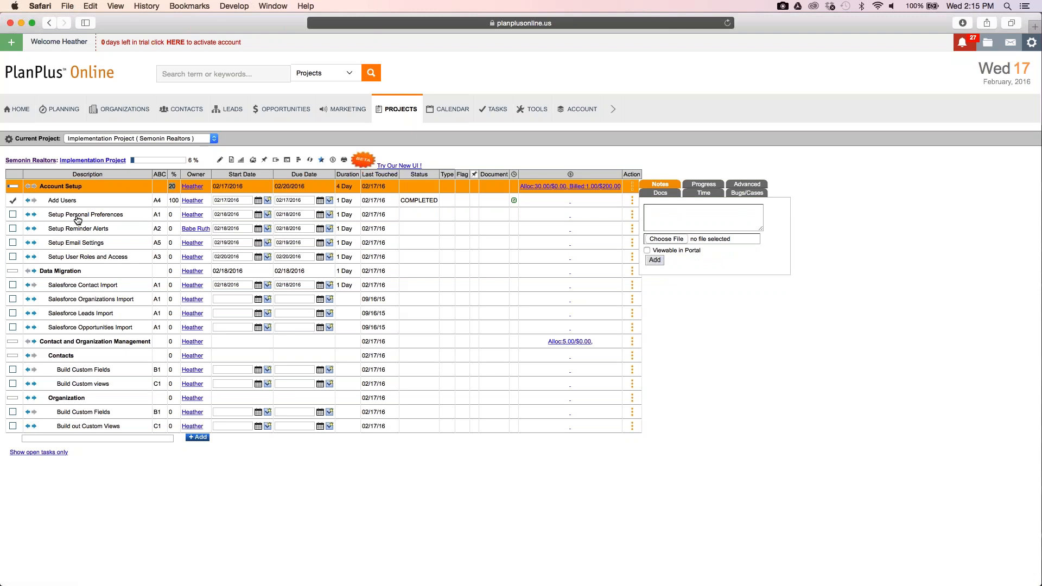
- Set the Setup Personal Preferences task to 50 % complete, save it, and check the Account Setup group's percentage
{"action": "left_click", "coordinate": [78, 217]}
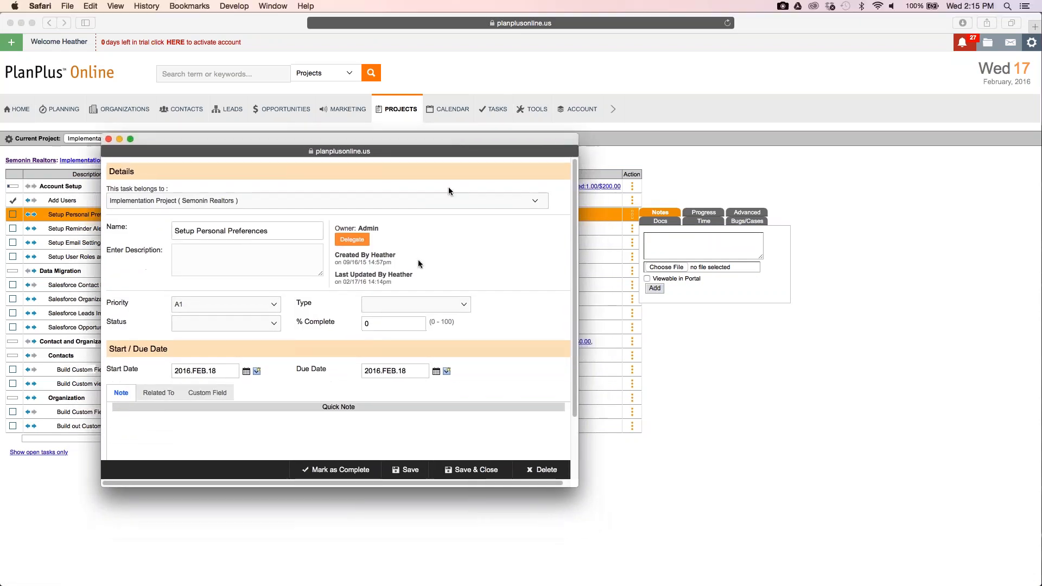
{"action": "left_click", "coordinate": [405, 324]}
{"action": "left_click", "coordinate": [461, 466]}
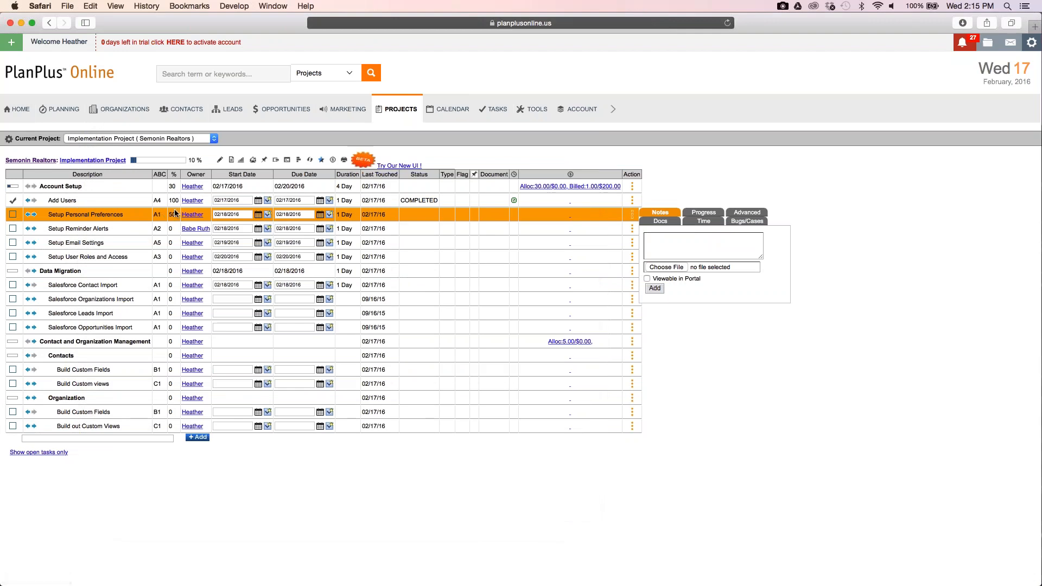
{"action": "left_click", "coordinate": [171, 186]}
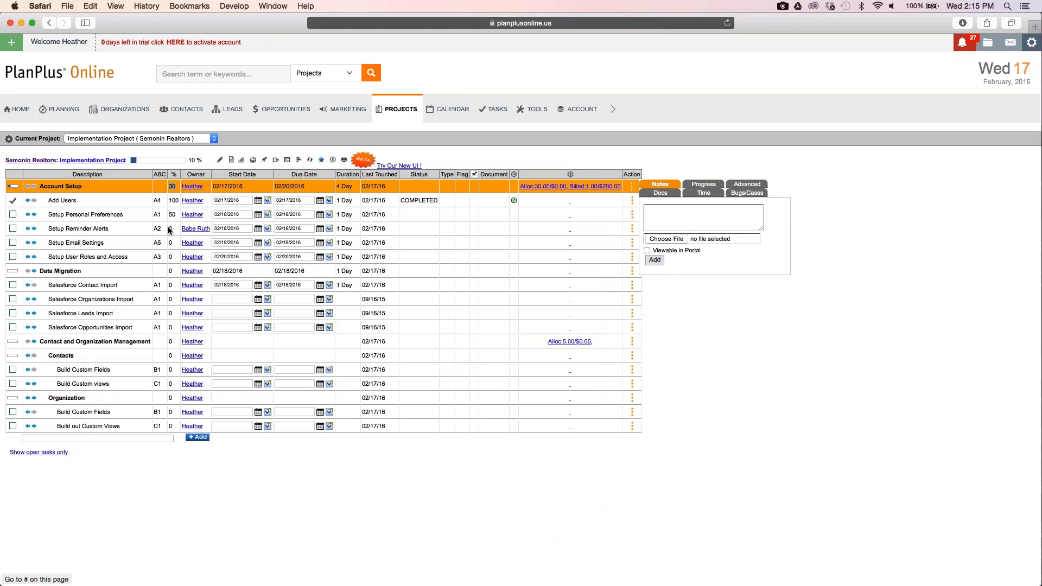
- Set the Setup Reminder Alerts task to 30 % complete and save its progress
{"action": "left_click", "coordinate": [138, 232]}
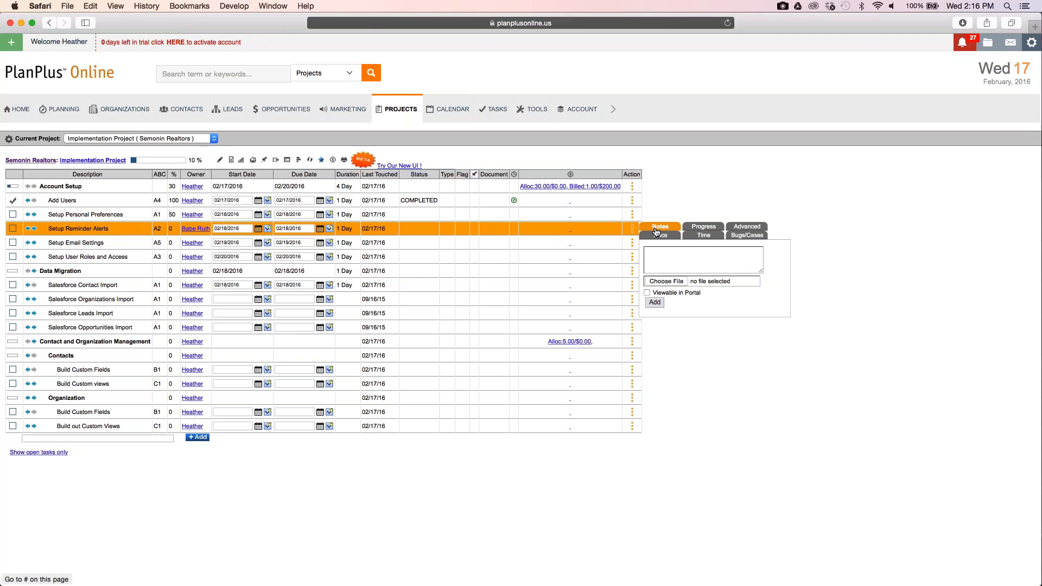
{"action": "left_click", "coordinate": [716, 228]}
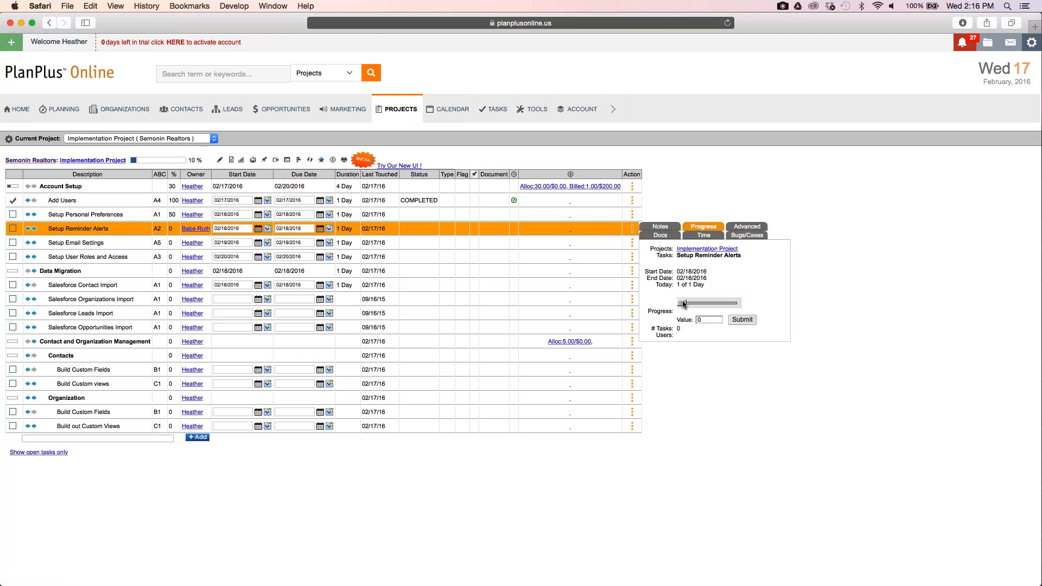
{"action": "mouse_move", "coordinate": [680, 306]}
{"action": "left_mouse_down"}
{"action": "mouse_move", "coordinate": [738, 303]}
{"action": "mouse_move", "coordinate": [700, 307]}
{"action": "left_mouse_up"}
{"action": "double_click", "coordinate": [707, 320]}
{"action": "type", "text": "30"}
- Check the Account Setup group's completion percentage and start and due dates, along with the overall project progress
{"action": "left_click", "coordinate": [171, 186]}
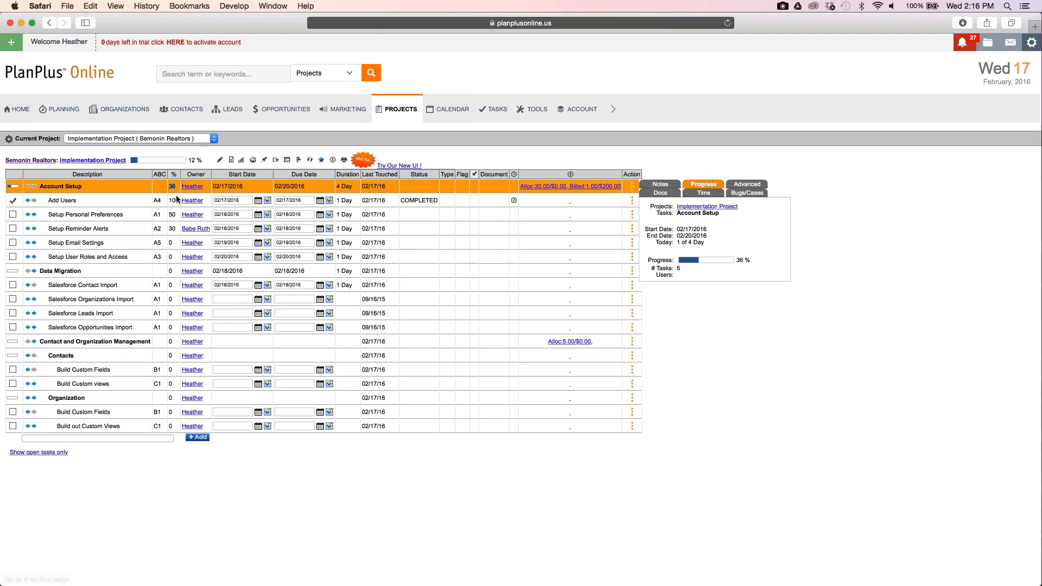
{"action": "left_click", "coordinate": [174, 247]}
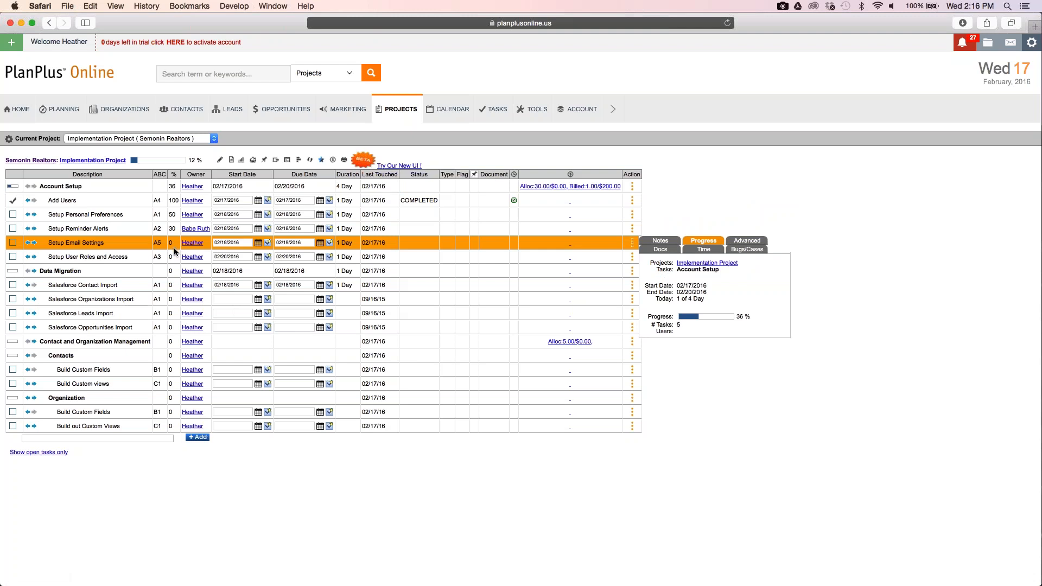
{"action": "left_click", "coordinate": [171, 186]}
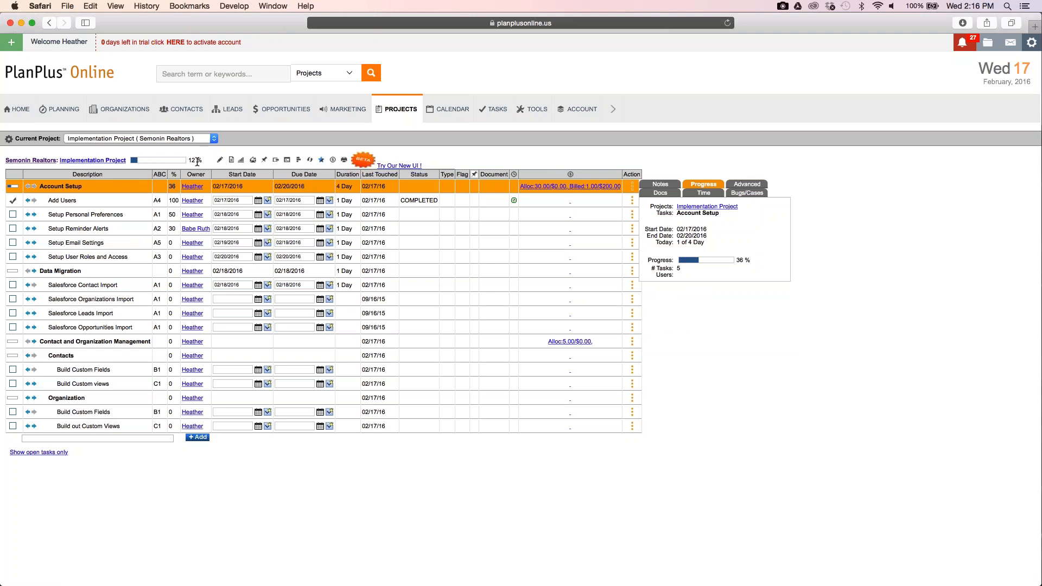
{"action": "left_click_drag", "start_coordinate": [200, 161], "coordinate": [134, 158]}
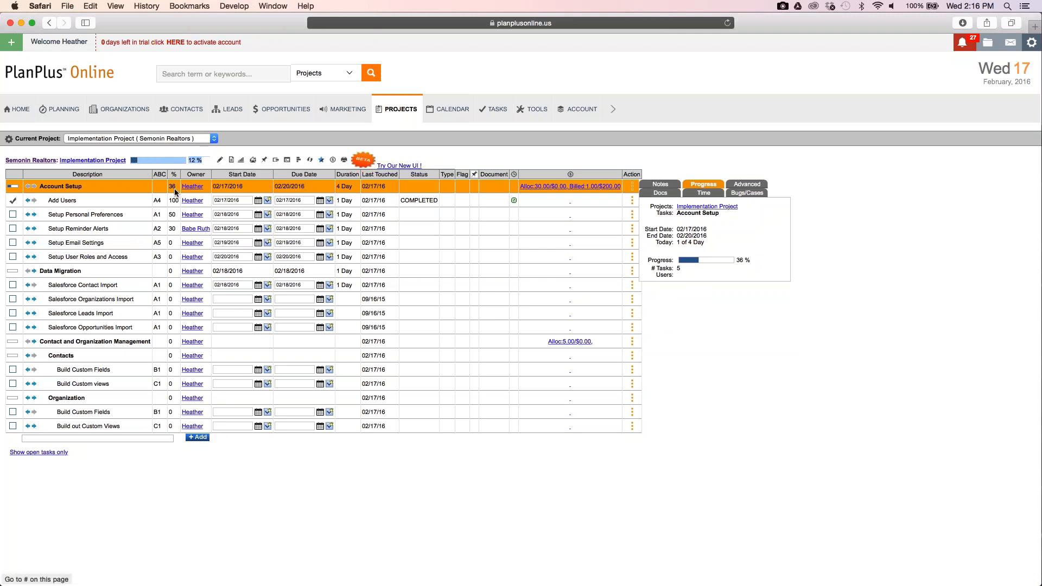
{"action": "left_click", "coordinate": [191, 159]}
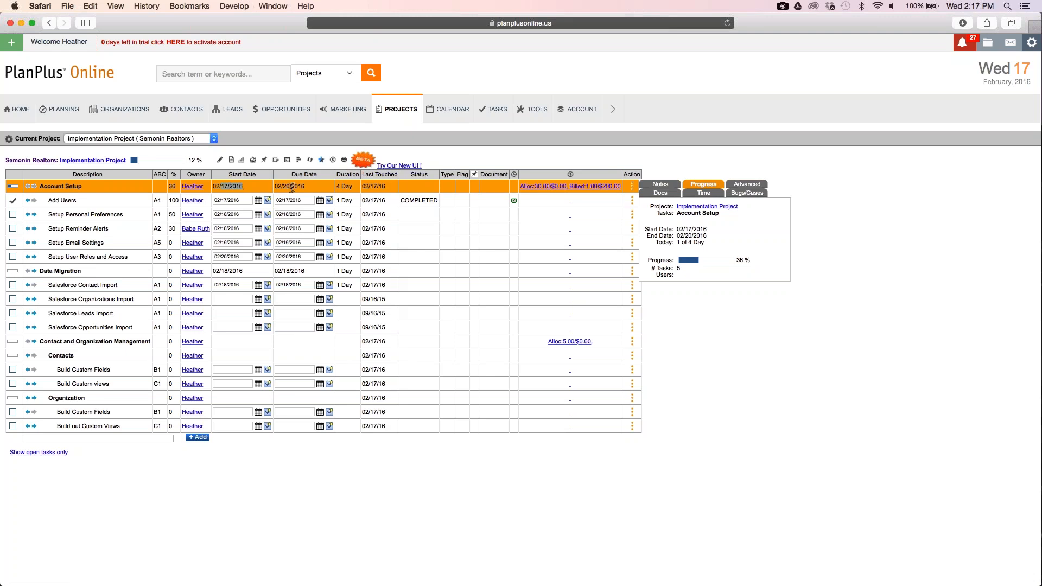
{"action": "left_click_drag", "start_coordinate": [283, 187], "coordinate": [299, 191]}
- Examine the Contacts and Data Migration groups and their subtasks, and the duration of the Add Users task
{"action": "left_click", "coordinate": [244, 356]}
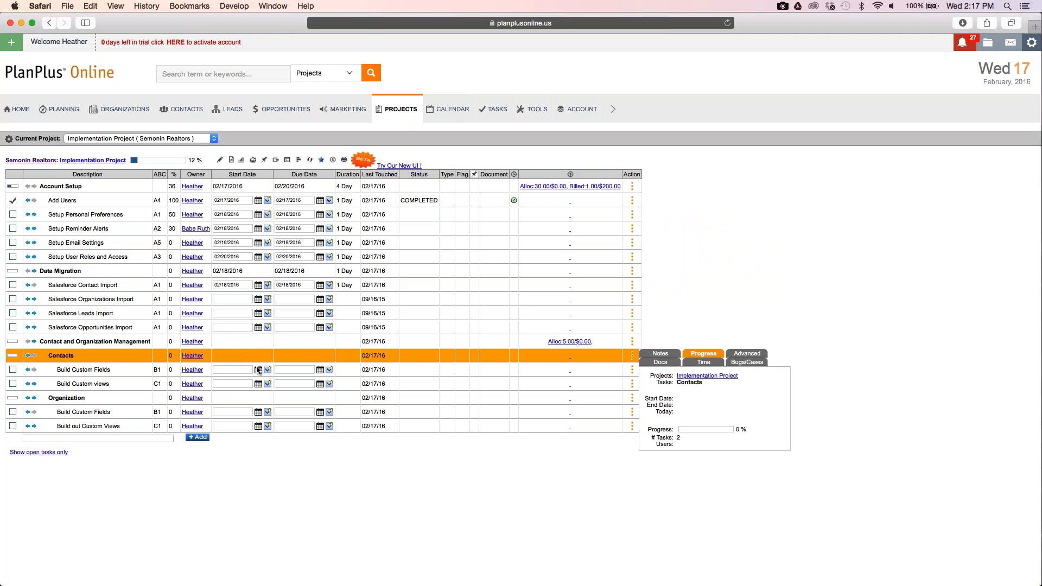
{"action": "left_click", "coordinate": [134, 373]}
{"action": "left_click", "coordinate": [135, 384]}
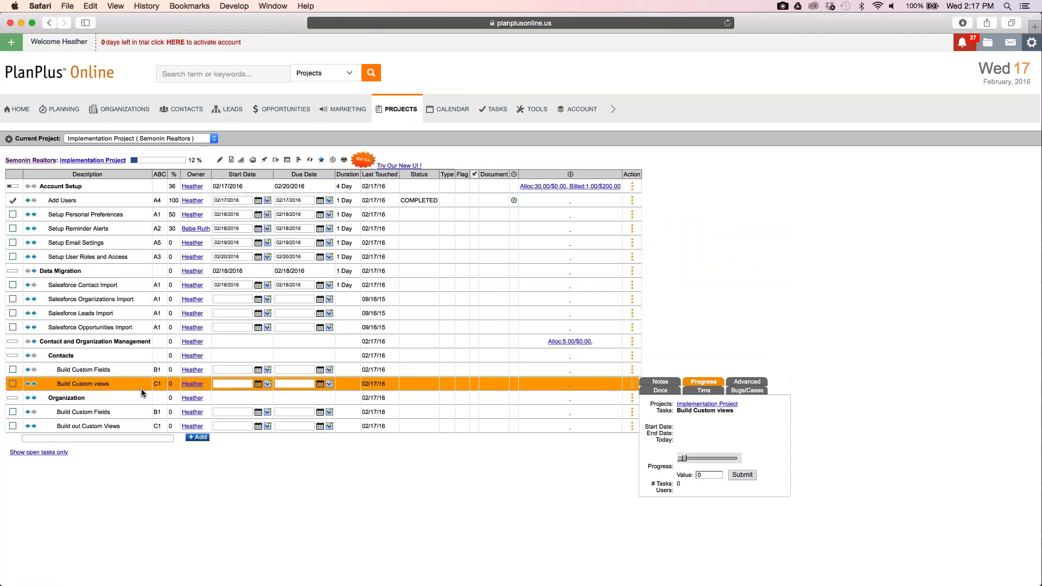
{"action": "left_click", "coordinate": [111, 353]}
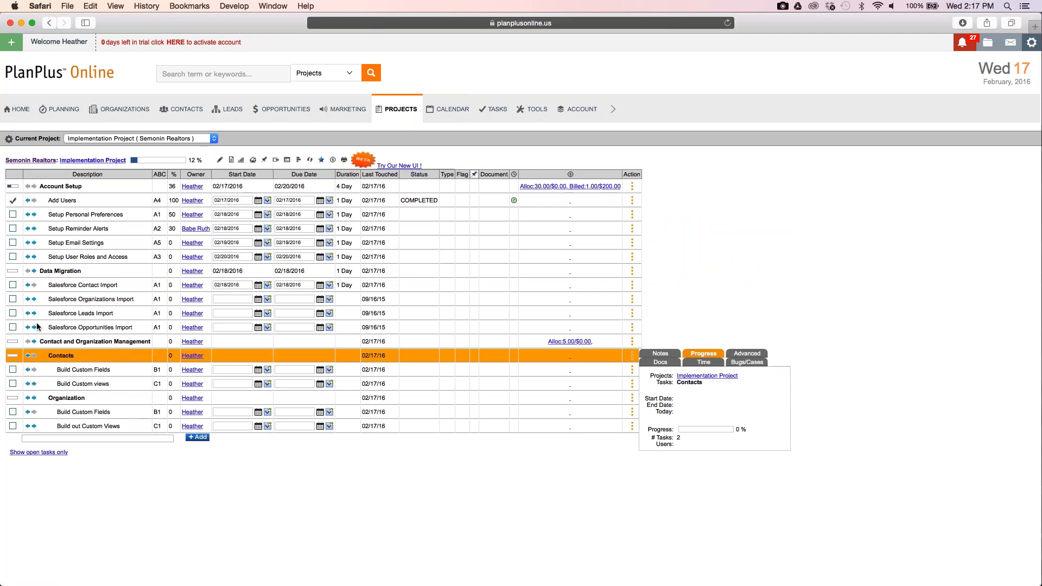
{"action": "left_click", "coordinate": [14, 272]}
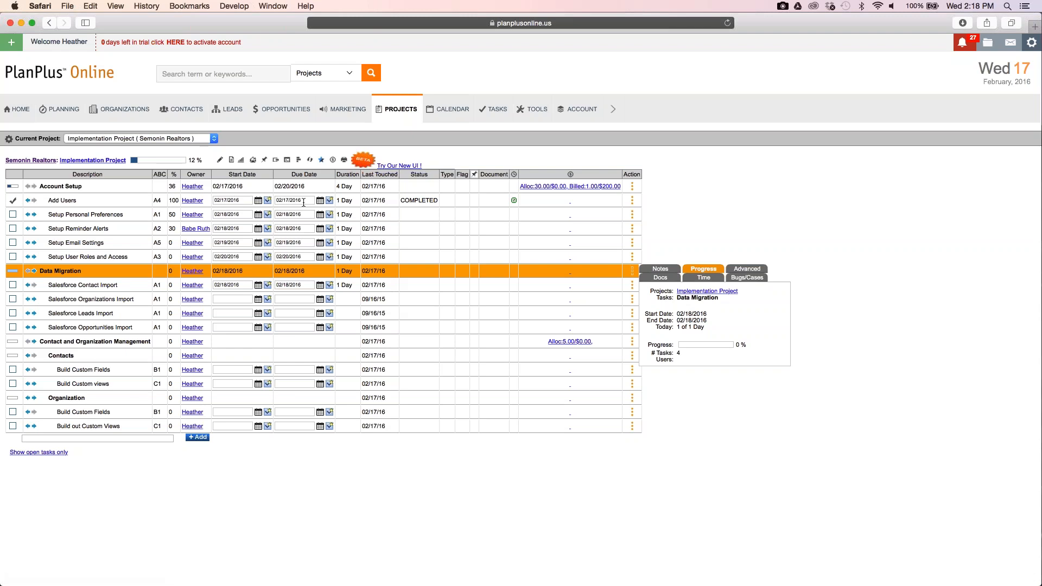
{"action": "left_click", "coordinate": [350, 202]}
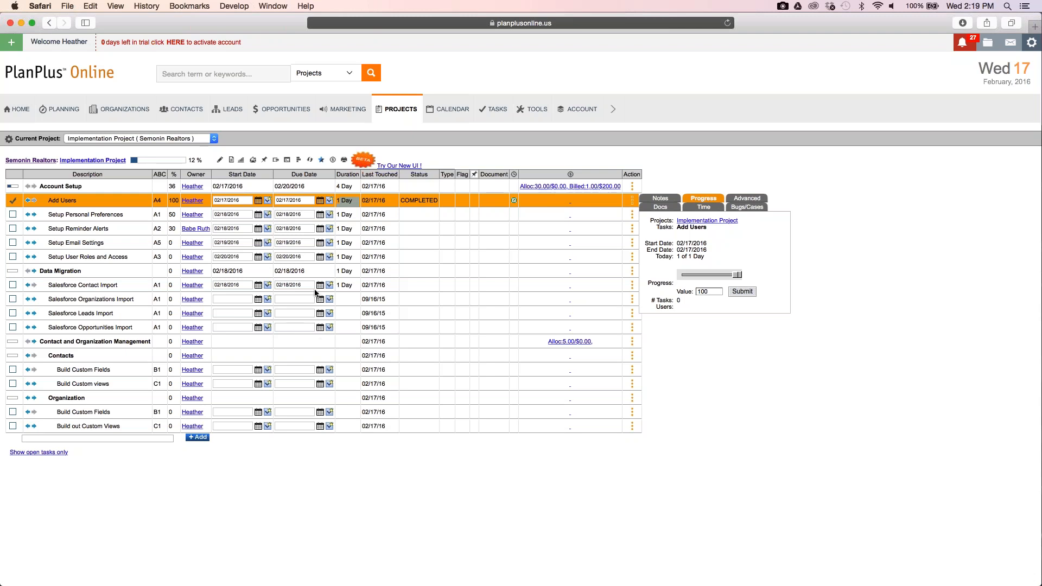
- View the project's Gantt chart, look at the task bars in February, and close the chart
{"action": "left_click", "coordinate": [299, 160]}
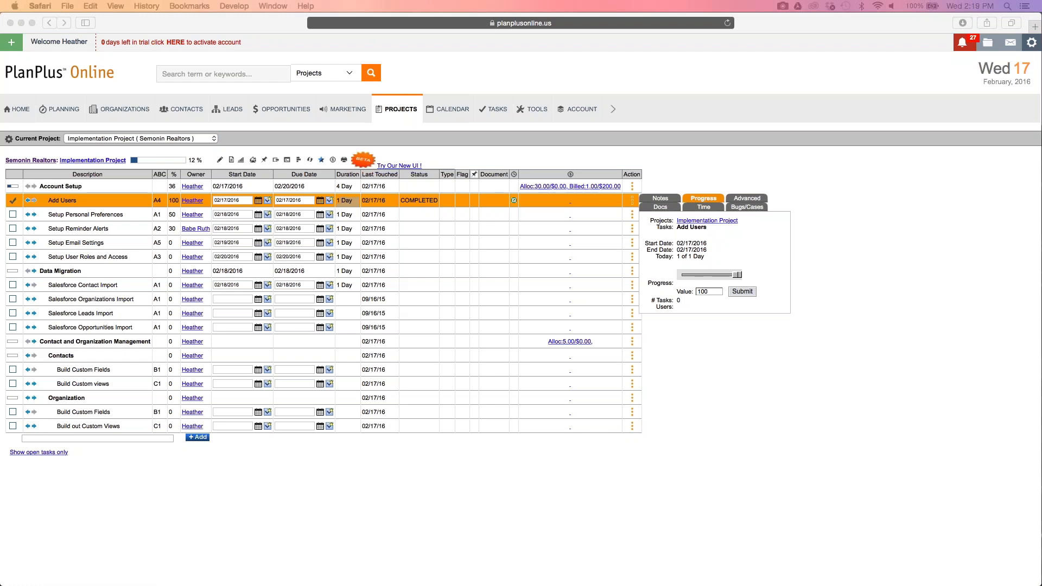
{"action": "left_click_drag", "start_coordinate": [1, 217], "coordinate": [430, 143]}
{"action": "scroll", "coordinate": [442, 379], "scroll_direction": "down", "scroll_amount": 2}
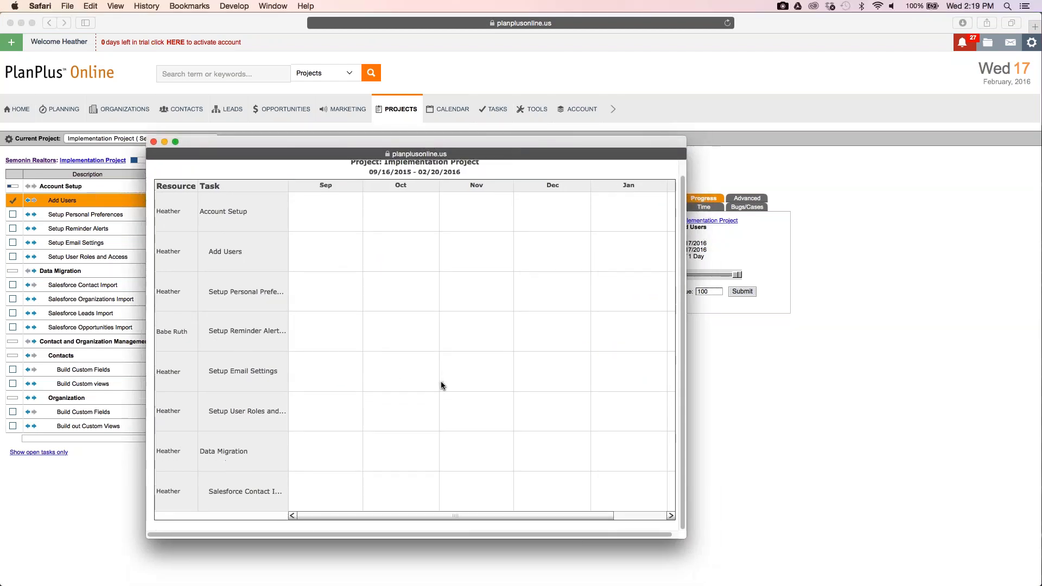
{"action": "scroll", "coordinate": [440, 381], "scroll_direction": "up", "scroll_amount": 2}
{"action": "scroll", "coordinate": [472, 518], "scroll_direction": "down", "scroll_amount": 2}
{"action": "left_click_drag", "start_coordinate": [465, 518], "coordinate": [603, 518]}
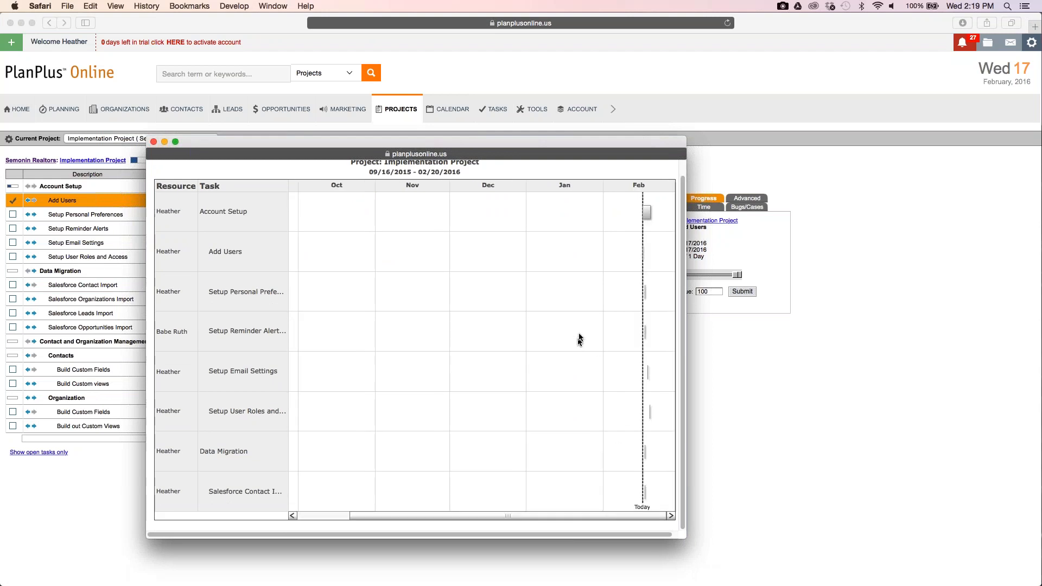
{"action": "left_click", "coordinate": [153, 142]}
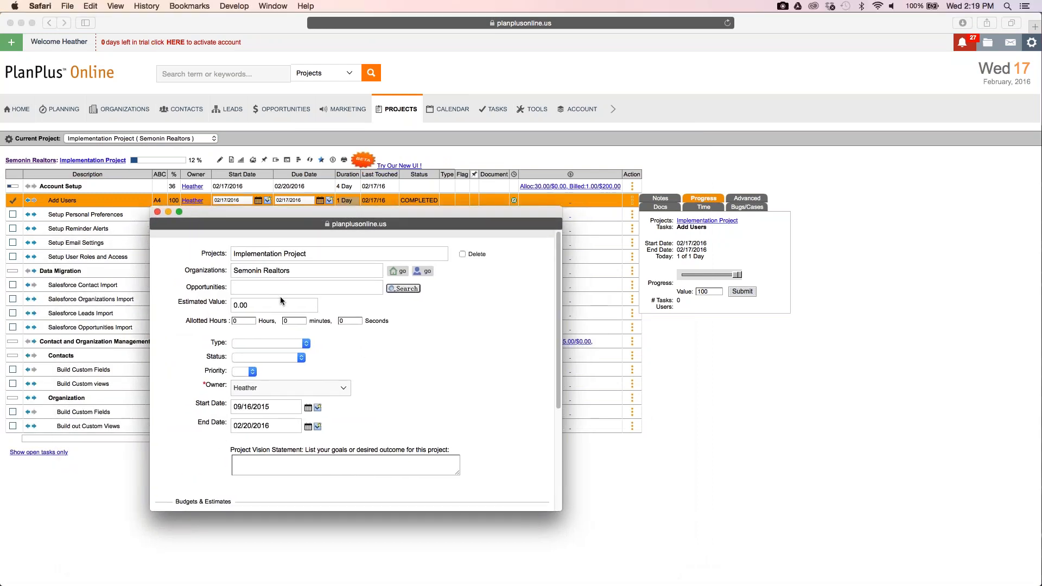
- Set the Implementation Project's start date to 2016.FEB.01 and save the project details
{"action": "left_click", "coordinate": [318, 408]}
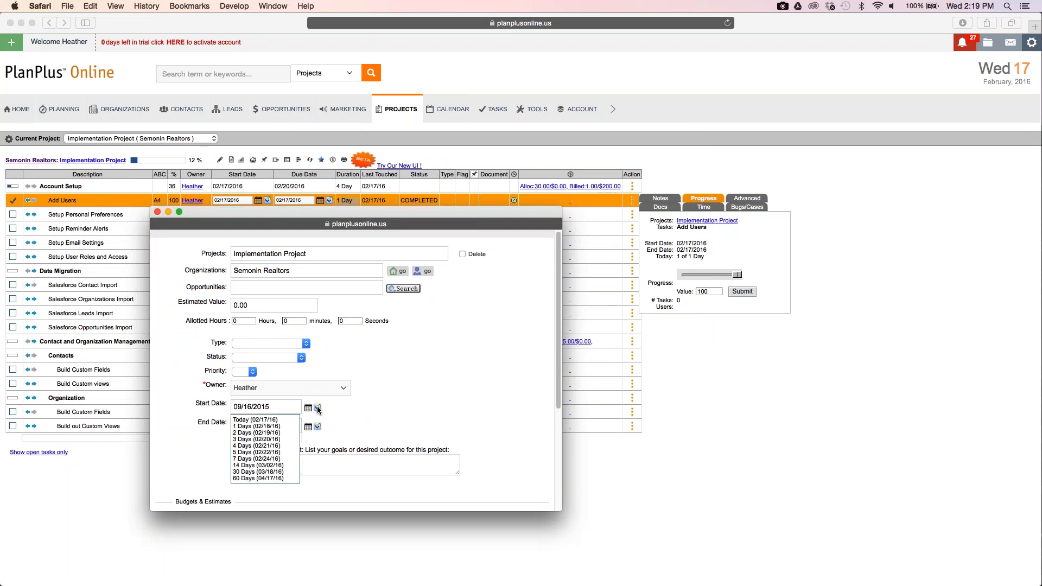
{"action": "left_click", "coordinate": [259, 420]}
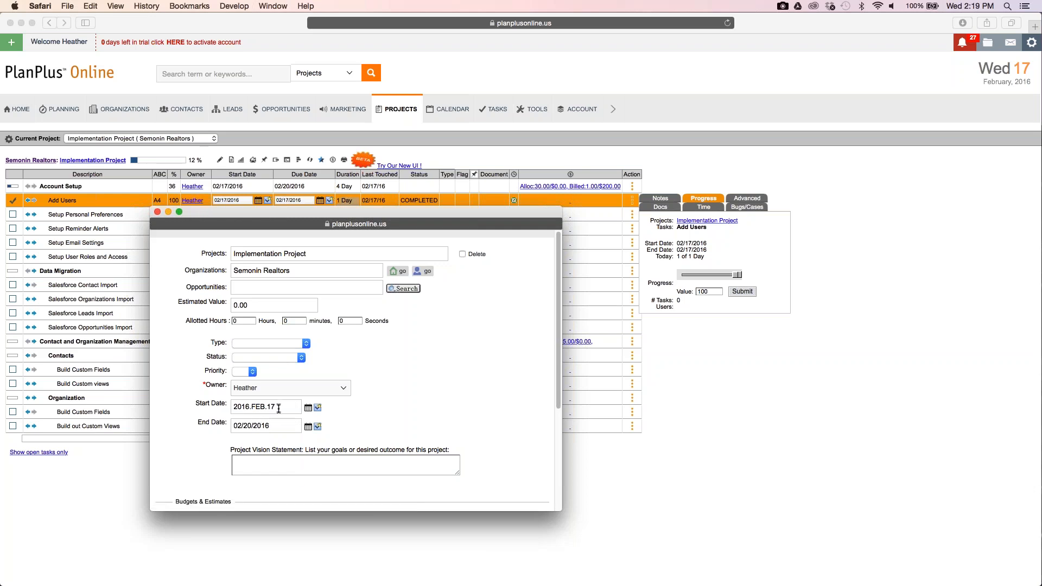
{"action": "left_click", "coordinate": [276, 406]}
{"action": "key", "text": "BackSpace"}
{"action": "key", "text": "BackSpace"}
{"action": "type", "text": "01"}
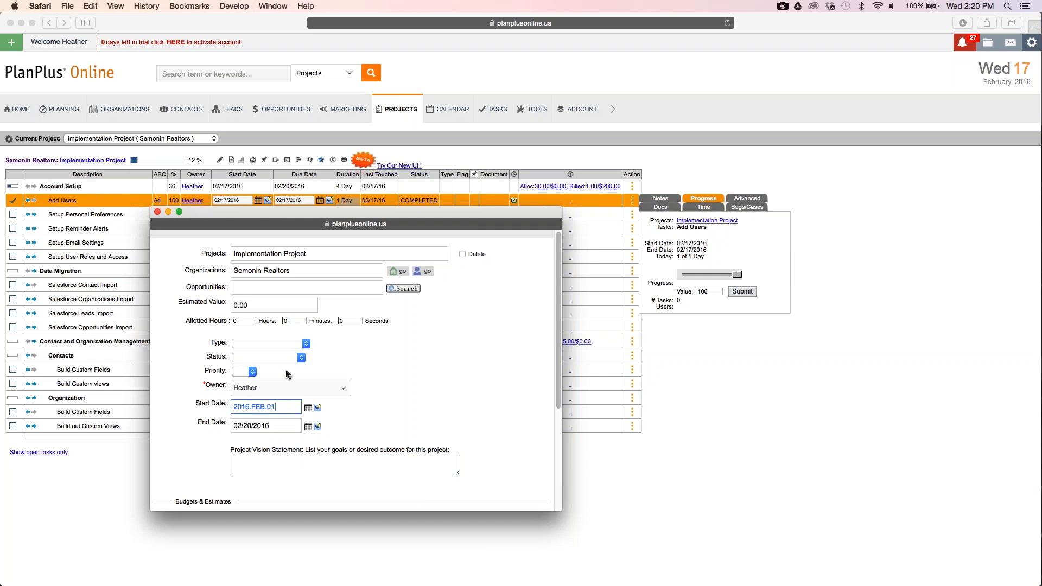
{"action": "scroll", "coordinate": [201, 493], "scroll_direction": "down", "scroll_amount": 5}
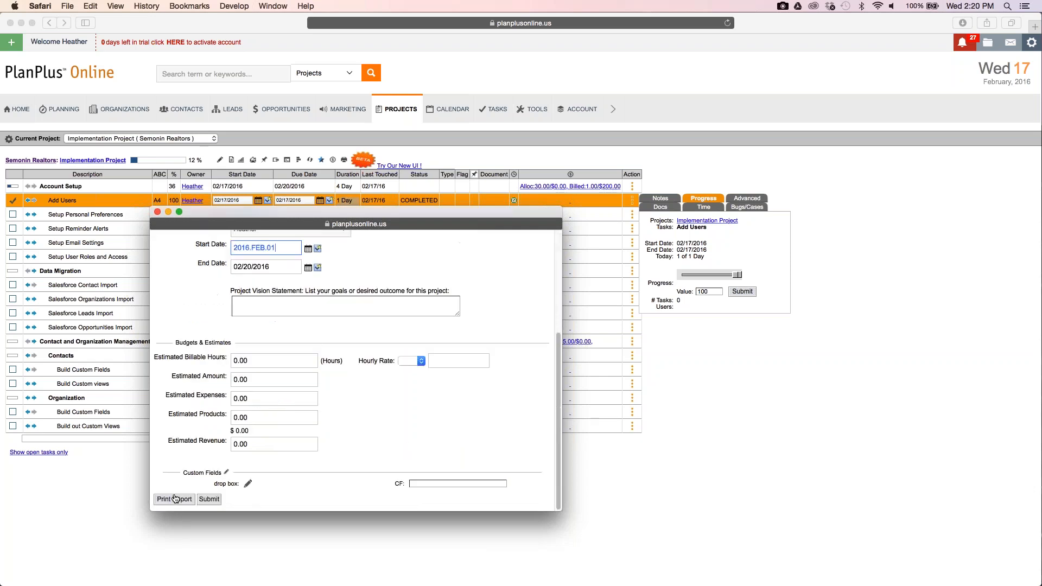
{"action": "left_click", "coordinate": [209, 499]}
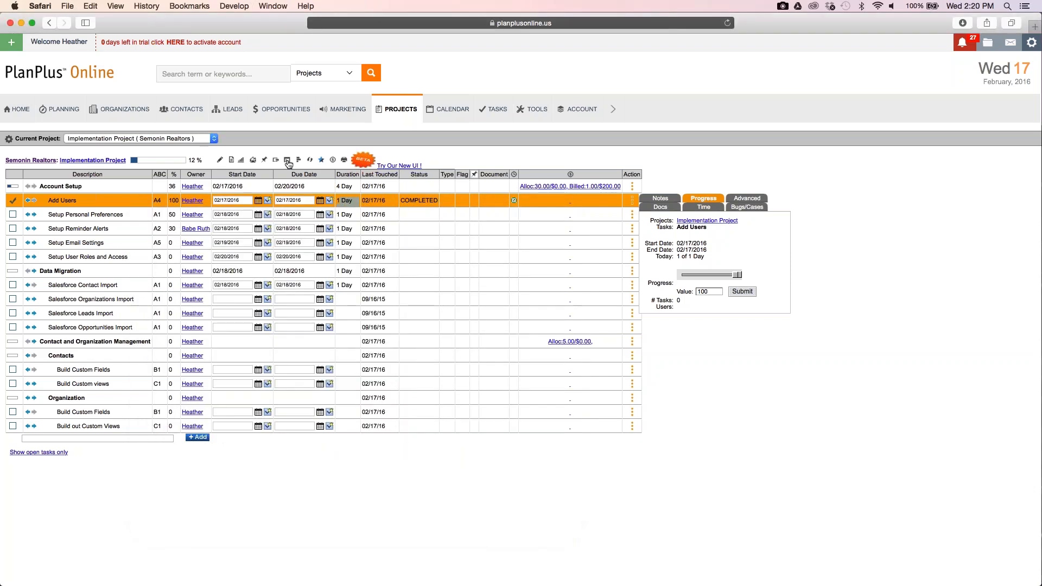
- Reopen the Gantt chart, examine the task bars around today's date, and close the chart
{"action": "left_click", "coordinate": [277, 161]}
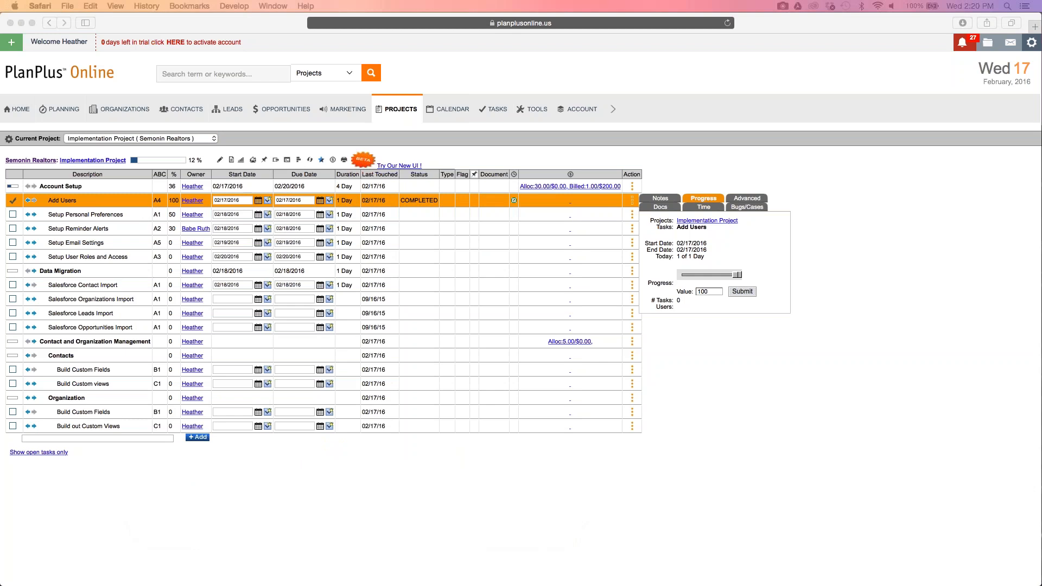
{"action": "left_click_drag", "start_coordinate": [231, 179], "coordinate": [377, 147]}
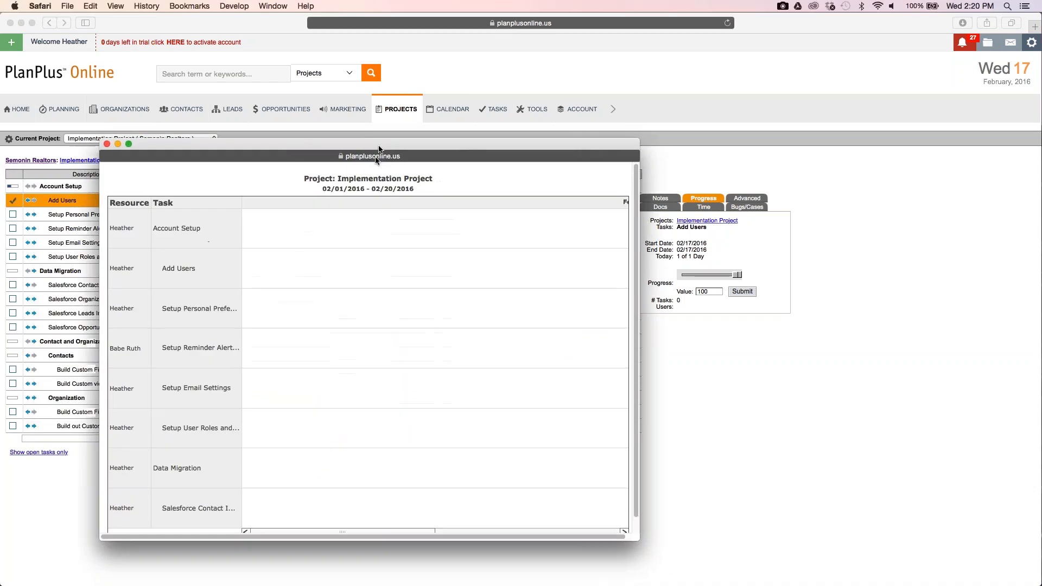
{"action": "scroll", "coordinate": [364, 262], "scroll_direction": "down", "scroll_amount": 1}
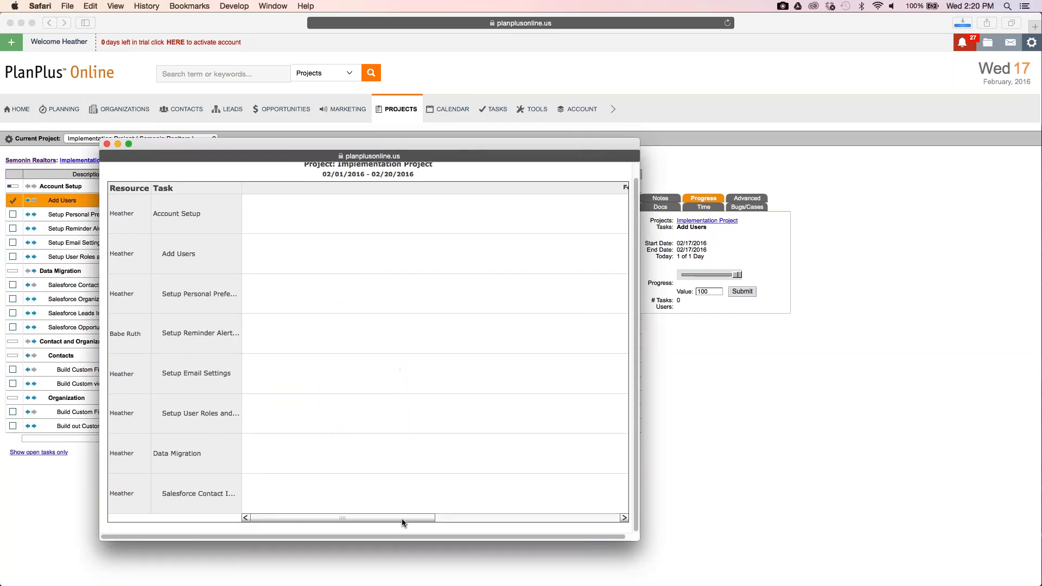
{"action": "left_click", "coordinate": [568, 518]}
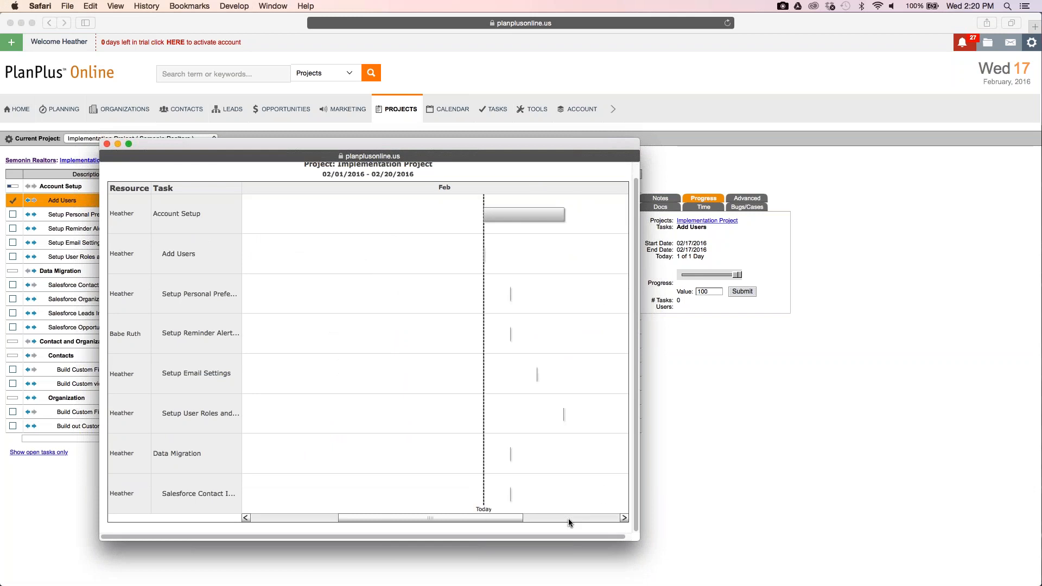
{"action": "left_click", "coordinate": [568, 519]}
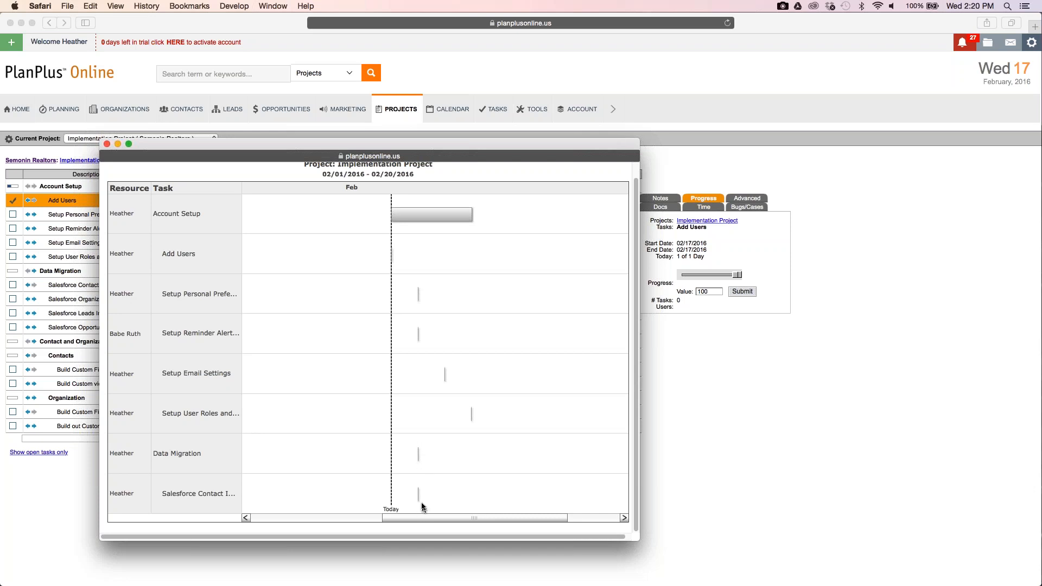
{"action": "left_click", "coordinate": [106, 144]}
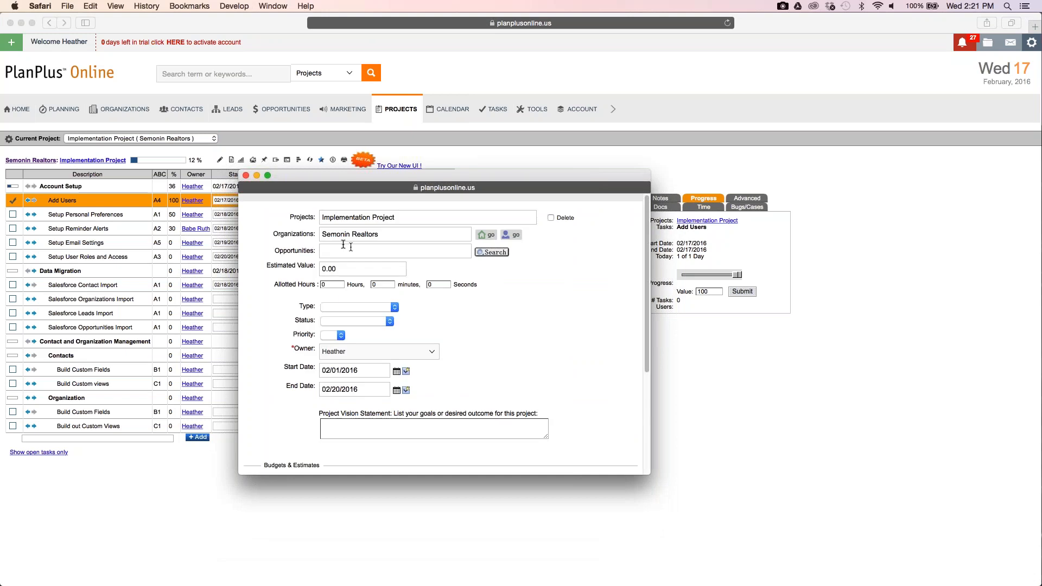
- Search opportunities by the contact's first name, link the 08/10/2015 Life Insurance opportunity to the Implementation Project, and save
{"action": "triple_click", "coordinate": [290, 249]}
{"action": "left_click", "coordinate": [500, 255]}
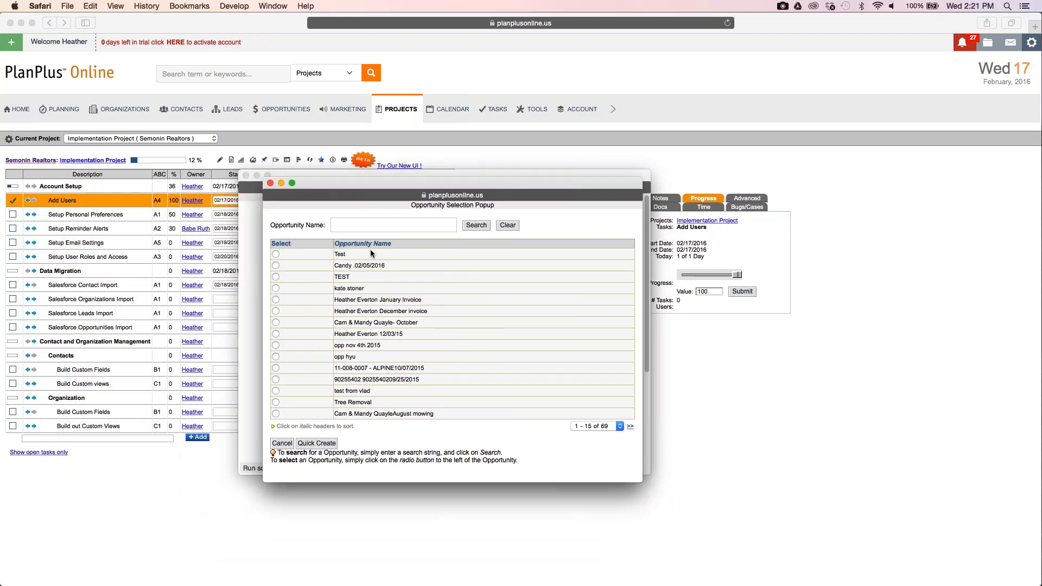
{"action": "left_click", "coordinate": [371, 225]}
{"action": "key", "text": "Return"}
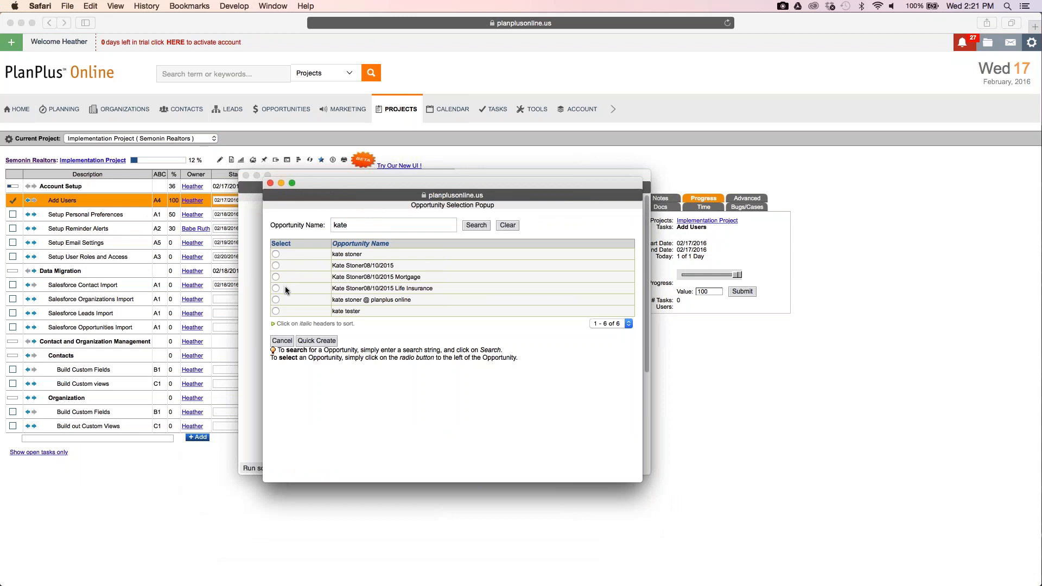
{"action": "triple_click", "coordinate": [428, 284]}
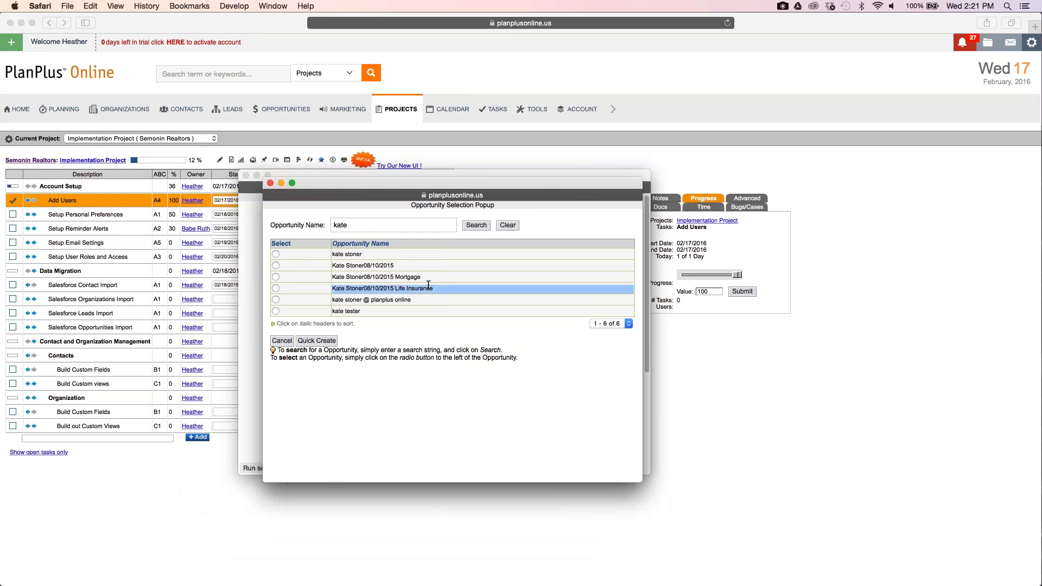
{"action": "left_click", "coordinate": [276, 289]}
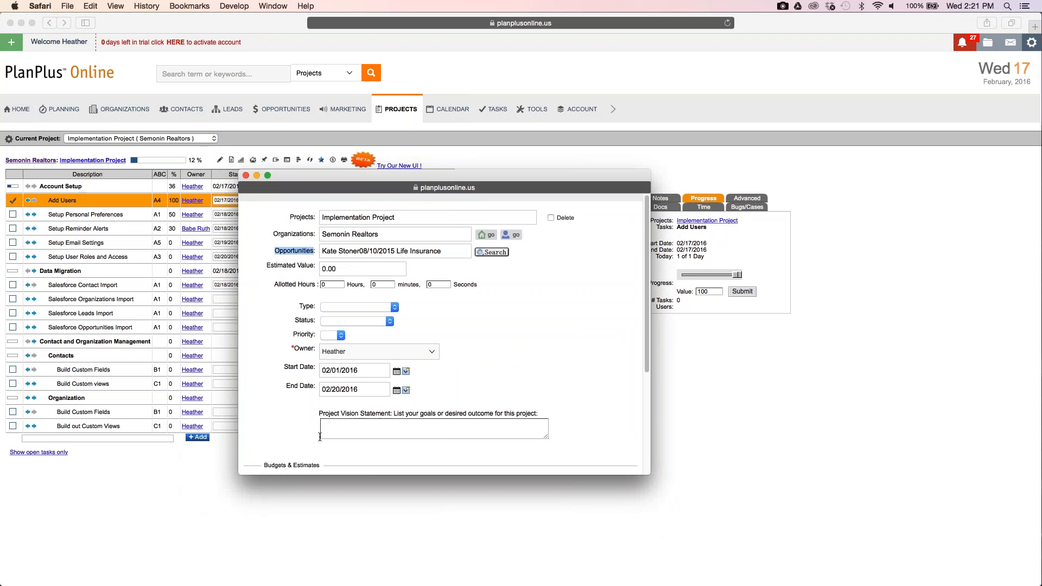
{"action": "scroll", "coordinate": [392, 249], "scroll_direction": "down", "scroll_amount": 5}
{"action": "left_click", "coordinate": [291, 462]}
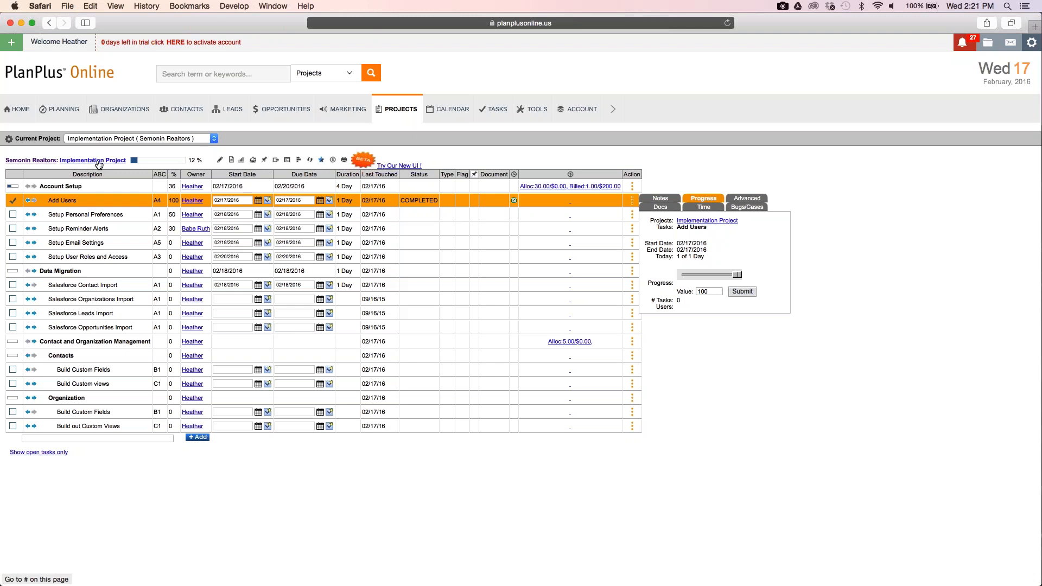
- Reload the Implementation Project page to refresh its task list
{"action": "right_click", "coordinate": [116, 459]}
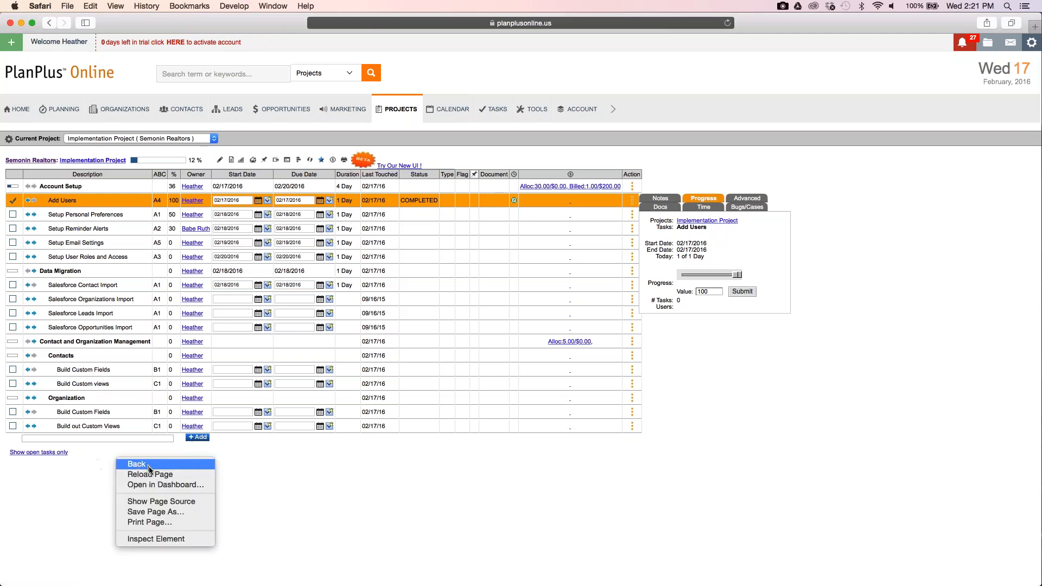
{"action": "left_click", "coordinate": [157, 470]}
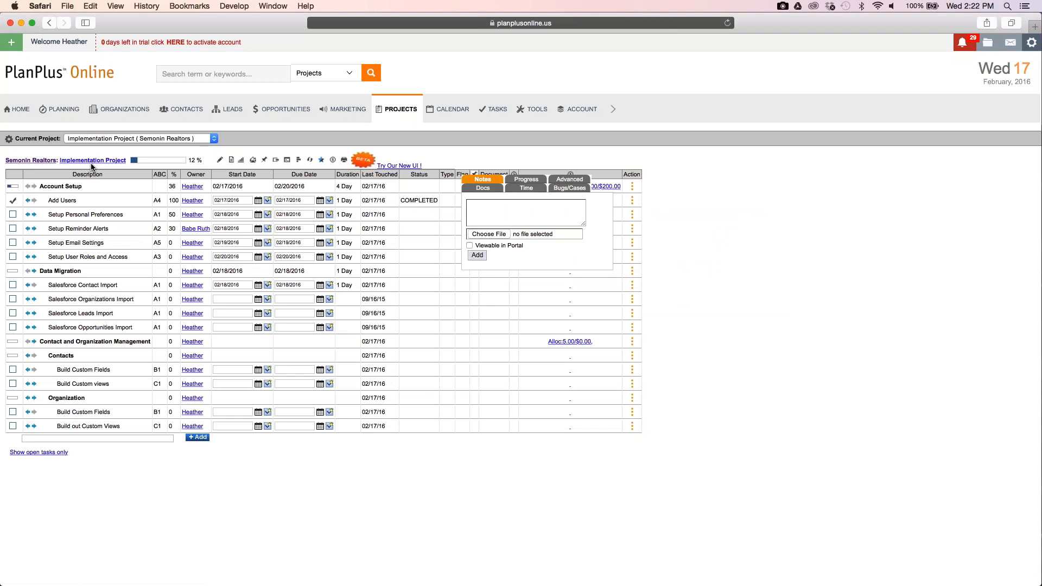
{"action": "right_click", "coordinate": [154, 492]}
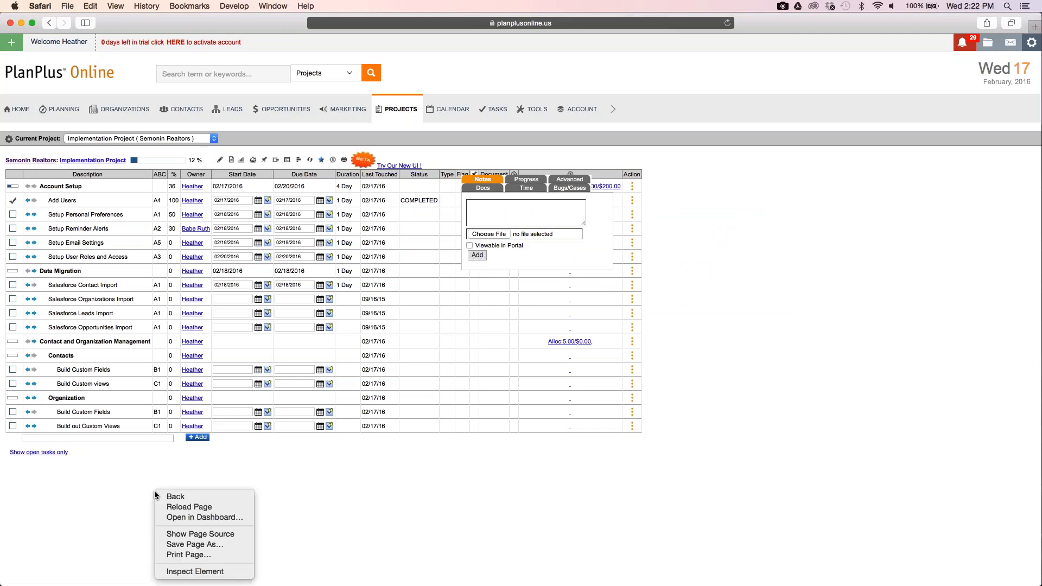
{"action": "left_click", "coordinate": [131, 471]}
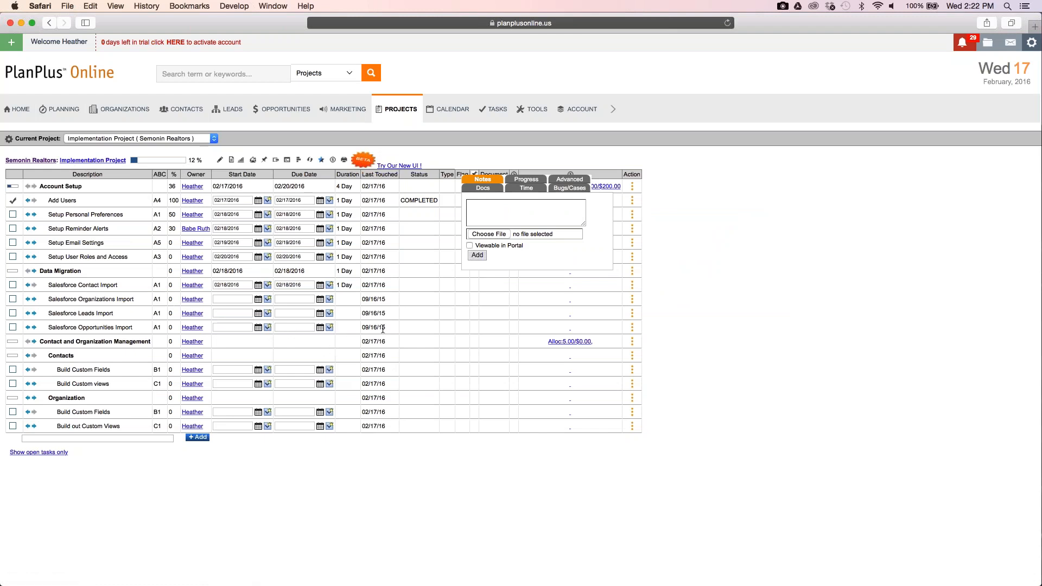
- Set the status of the Setup Personal Preferences task to In Progress
{"action": "left_click", "coordinate": [428, 213]}
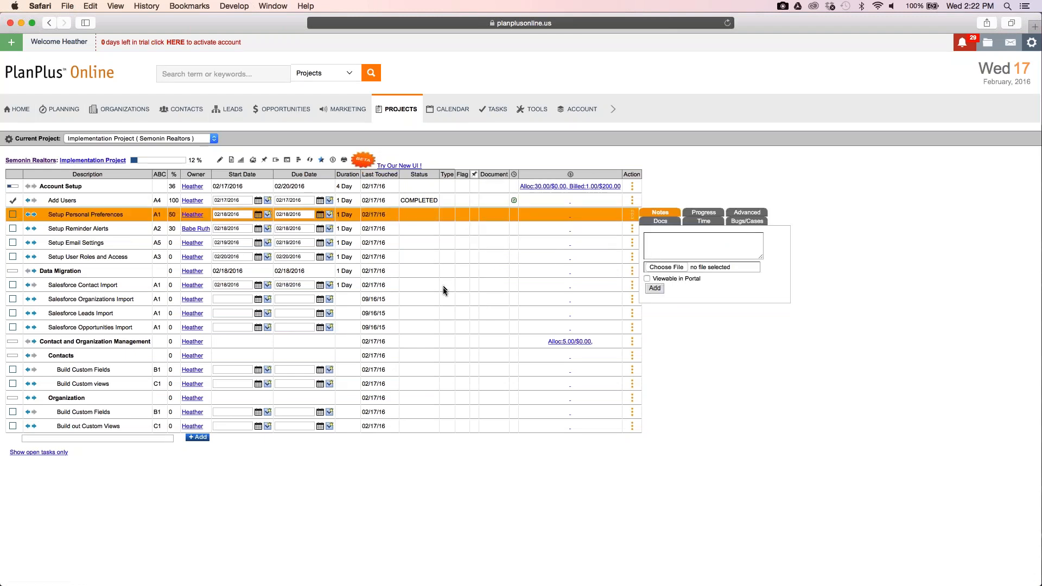
{"action": "left_click", "coordinate": [417, 201]}
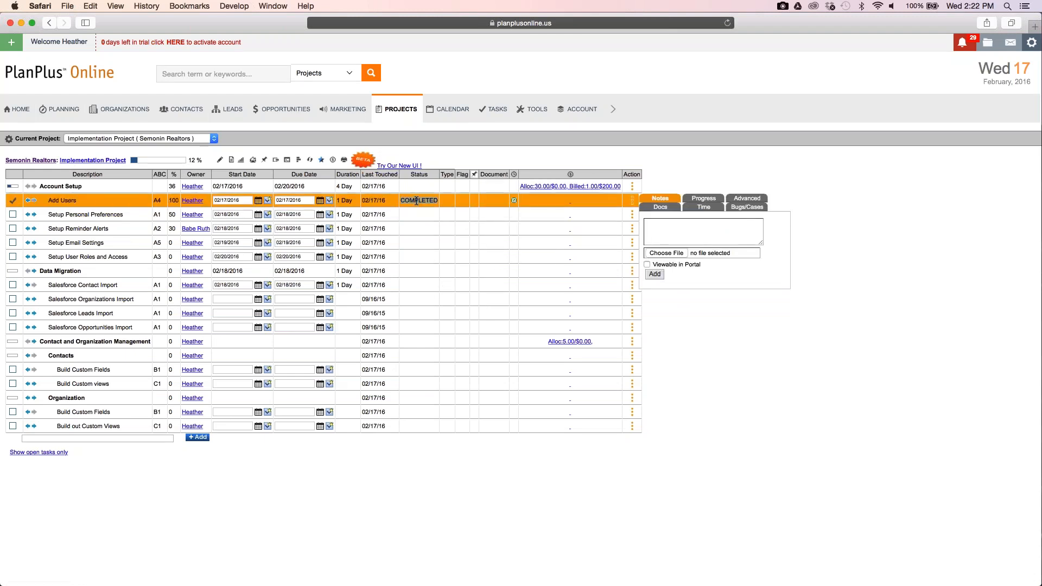
{"action": "left_click", "coordinate": [13, 215]}
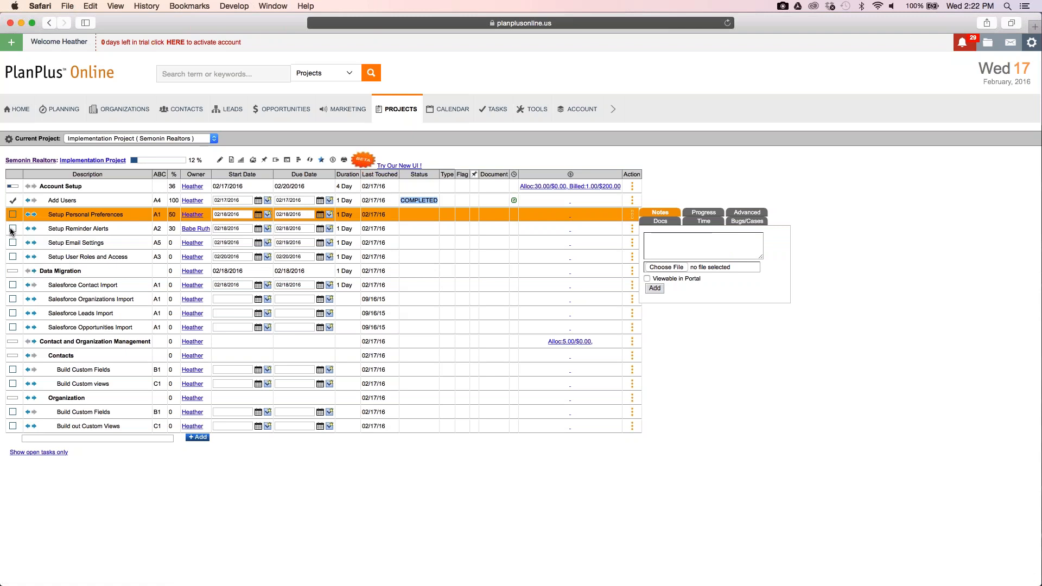
- Forward the Salesforce Contact Import task to February 24, 2016
{"action": "left_click", "coordinate": [13, 285]}
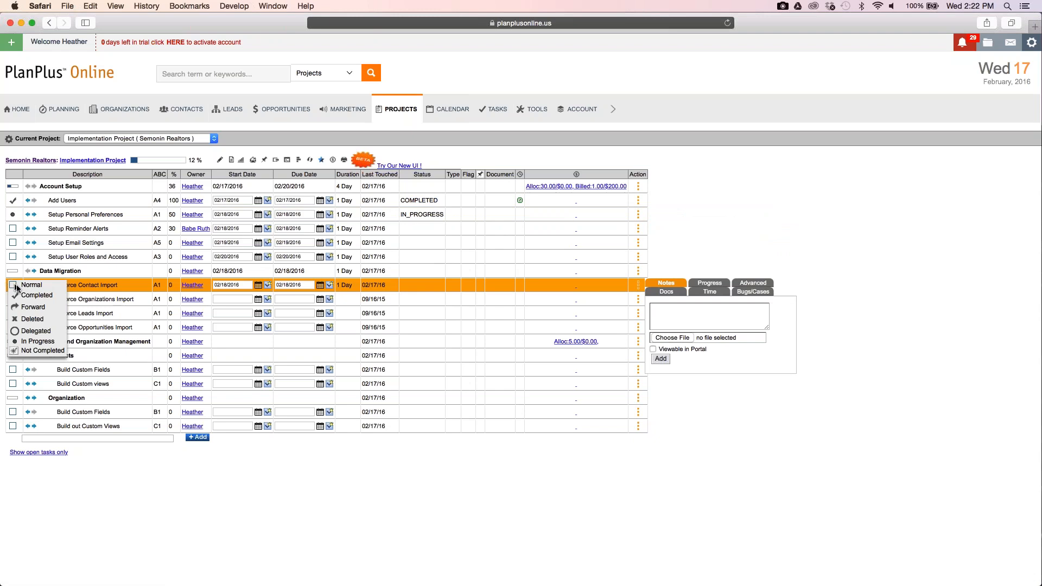
{"action": "left_click", "coordinate": [40, 308]}
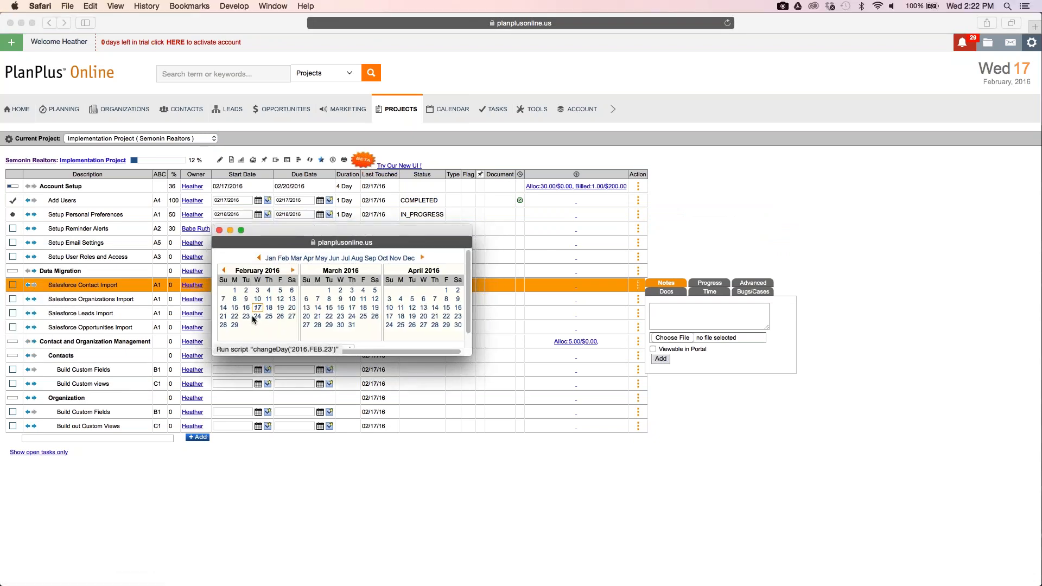
{"action": "left_click", "coordinate": [258, 319]}
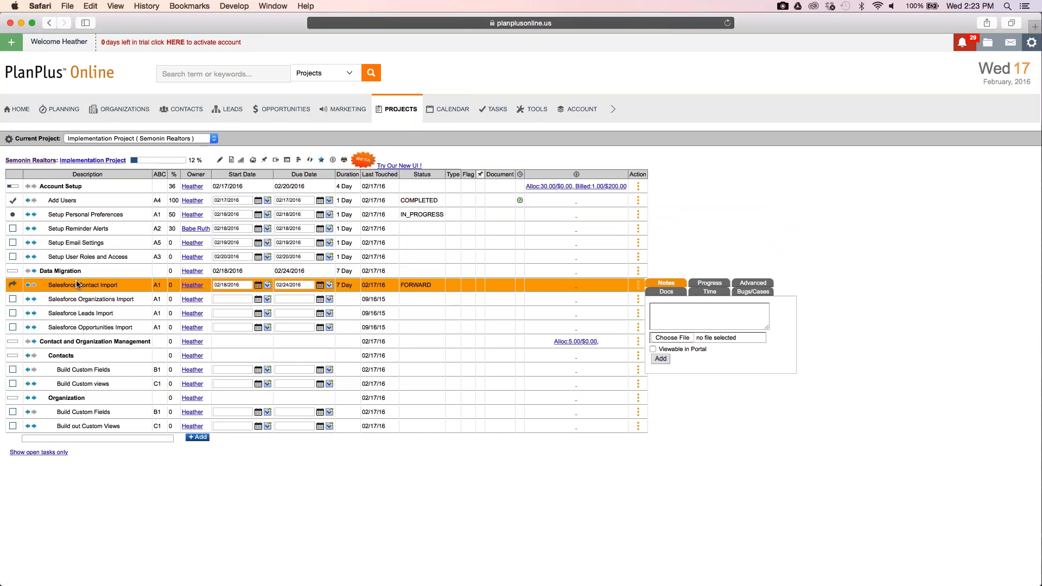
- Open the Add Users task's details and go from its type choices to managing the project task types
{"action": "double_click", "coordinate": [413, 213]}
{"action": "left_click", "coordinate": [414, 201]}
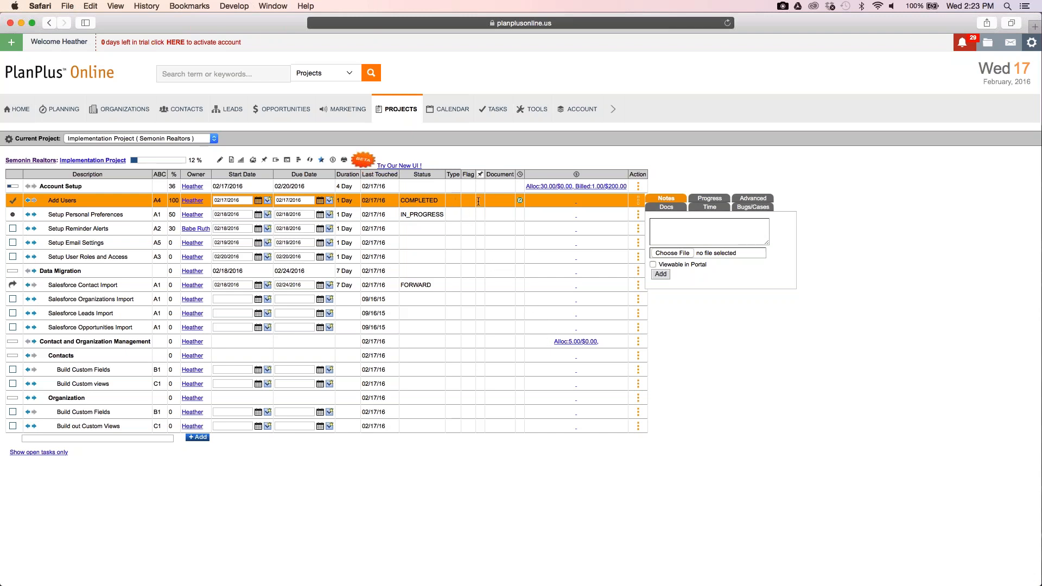
{"action": "left_click", "coordinate": [66, 204]}
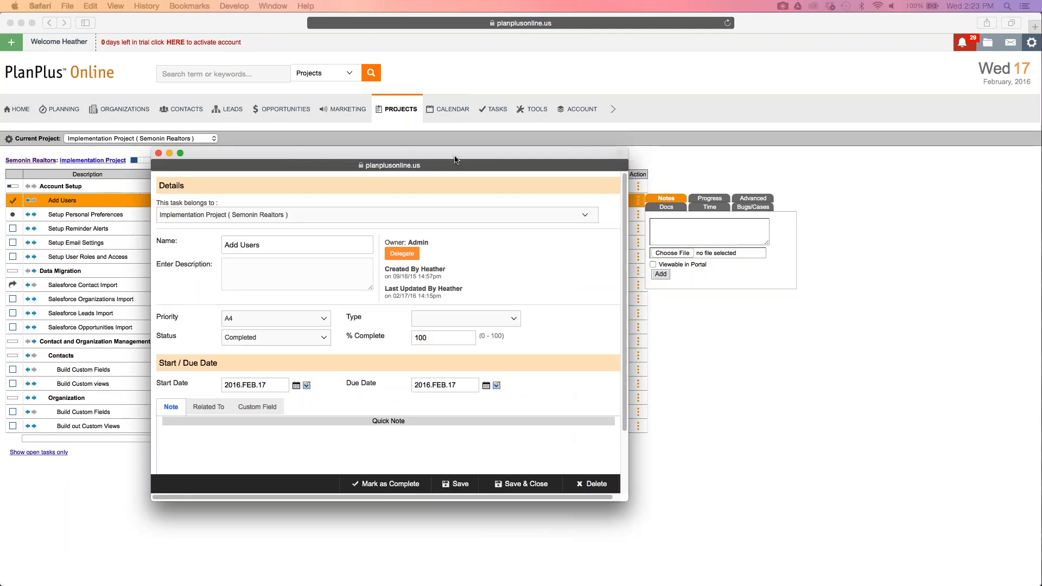
{"action": "left_click", "coordinate": [487, 321]}
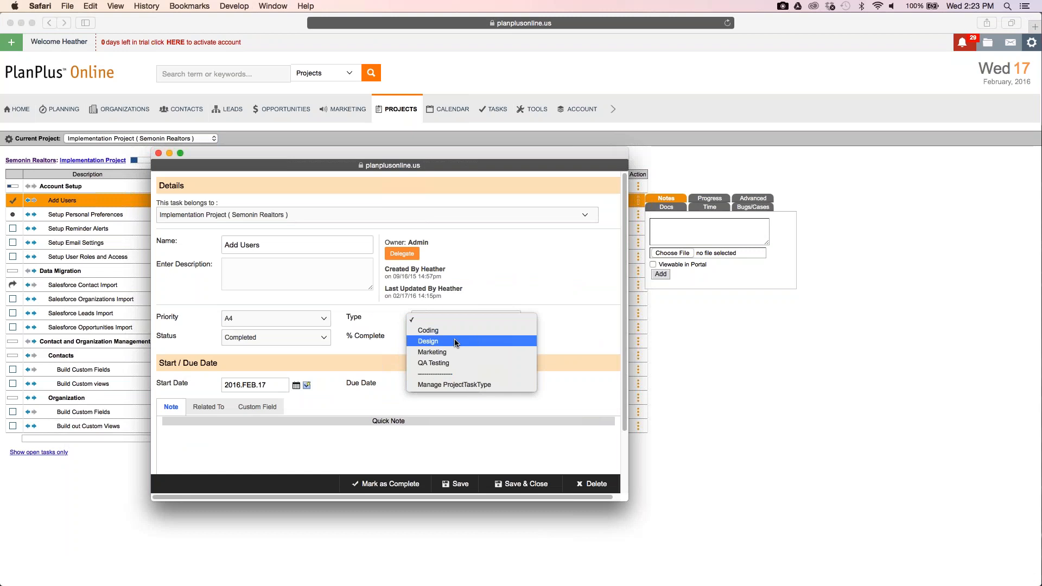
{"action": "left_click", "coordinate": [448, 385]}
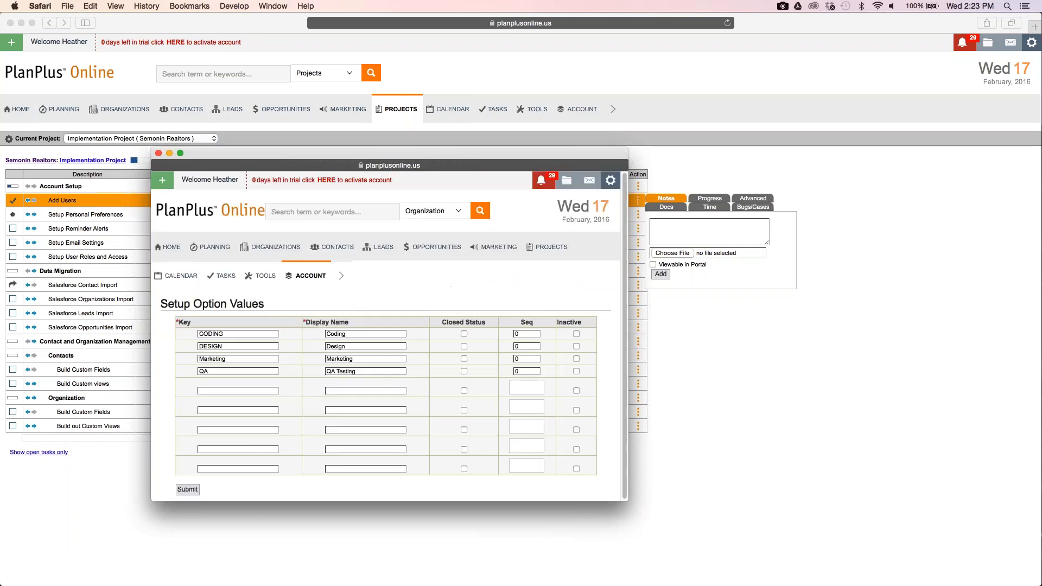
- Replace the key and display name of the Coding task type with Sales
{"action": "double_click", "coordinate": [249, 333]}
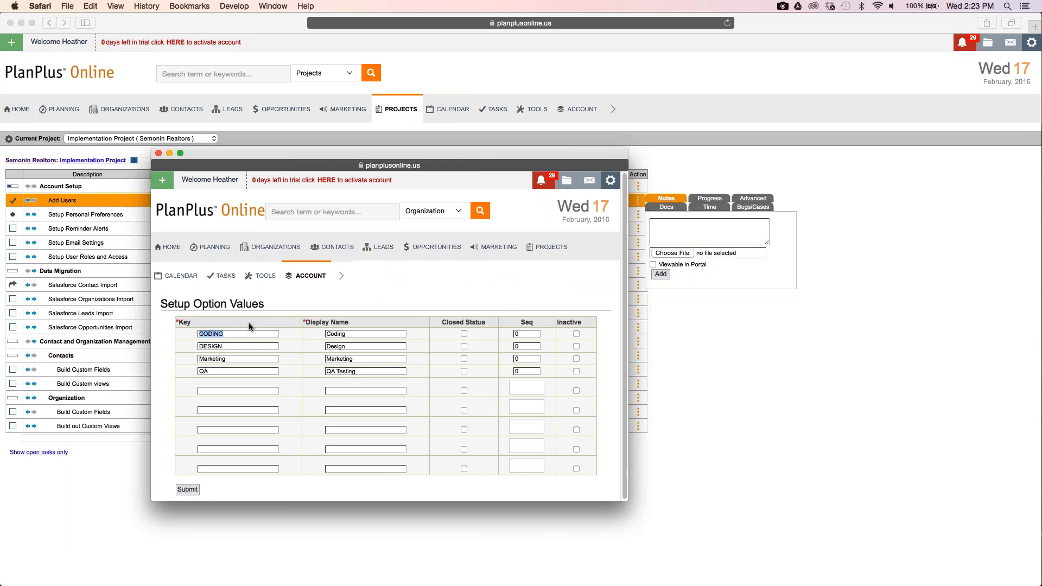
{"action": "type", "text": "Sales"}
{"action": "double_click", "coordinate": [217, 346]}
{"action": "double_click", "coordinate": [233, 333]}
{"action": "key", "text": "cmd+c"}
{"action": "left_click", "coordinate": [340, 334]}
{"action": "double_click", "coordinate": [339, 334]}
{"action": "key", "text": "cmd+v"}
- Replace the key and display name of the Design task type with Operations
{"action": "double_click", "coordinate": [208, 348]}
{"action": "type", "text": "Oper"}
{"action": "double_click", "coordinate": [208, 348]}
{"action": "key", "text": "super+c"}
{"action": "double_click", "coordinate": [335, 347]}
{"action": "key", "text": "super+v"}
- Replace the QA Testing task type's key and display name with Support, submit the option values, and close the window
{"action": "double_click", "coordinate": [241, 372]}
{"action": "type", "text": "Sup"}
{"action": "double_click", "coordinate": [241, 373]}
{"action": "triple_click", "coordinate": [329, 373]}
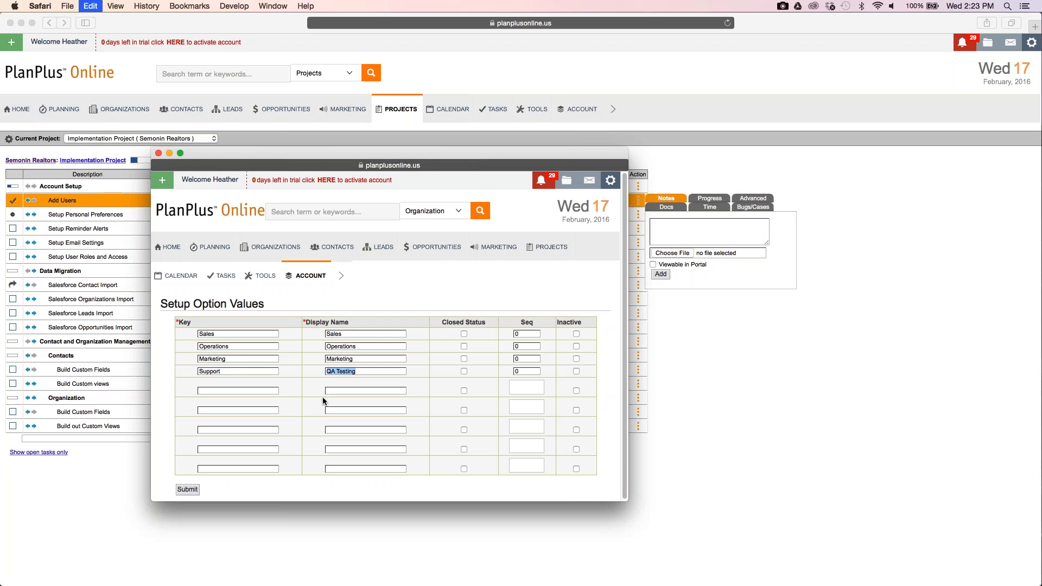
{"action": "key", "text": "super+v"}
{"action": "left_click", "coordinate": [188, 489]}
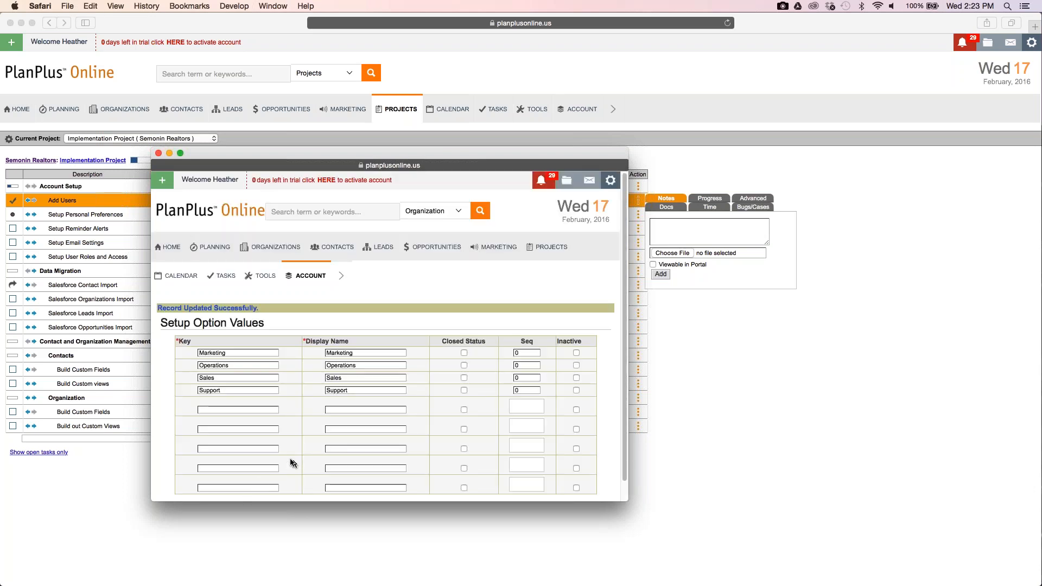
{"action": "left_click", "coordinate": [158, 153]}
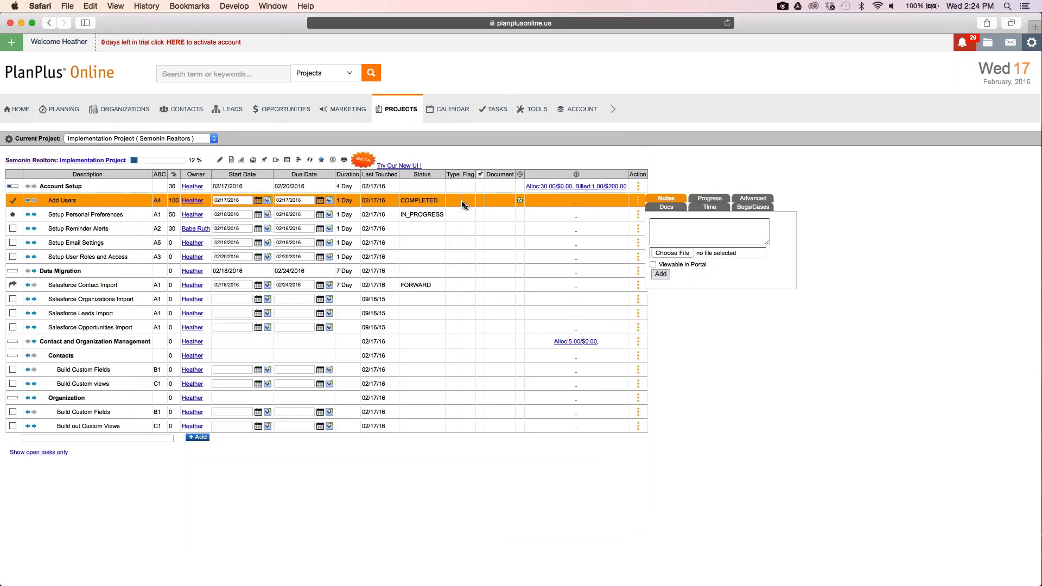
- Reopen the Add Users task, set its type to Support, and save and close it
{"action": "key", "text": "super+shift+2"}
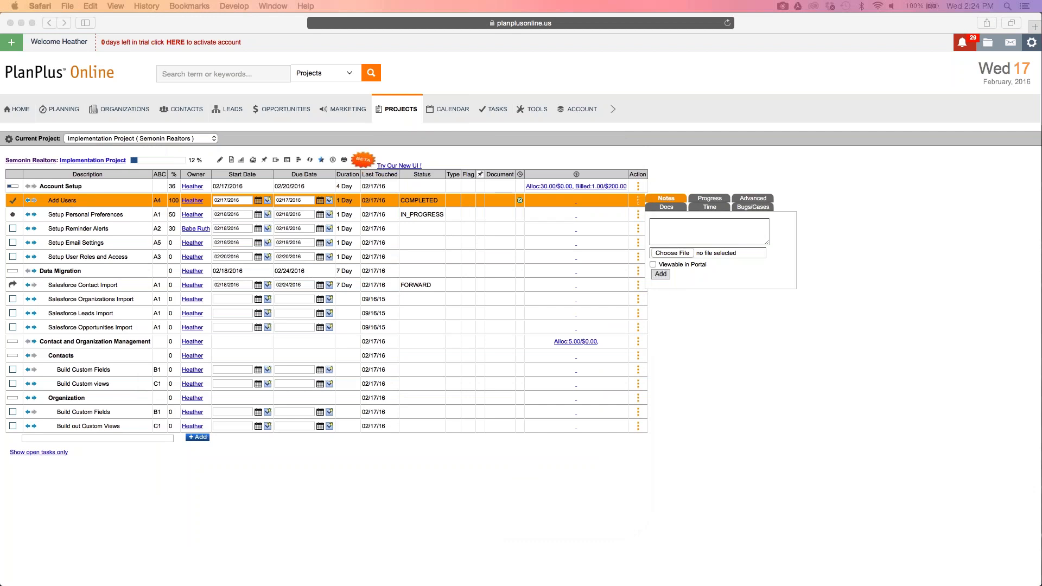
{"action": "left_click", "coordinate": [471, 373]}
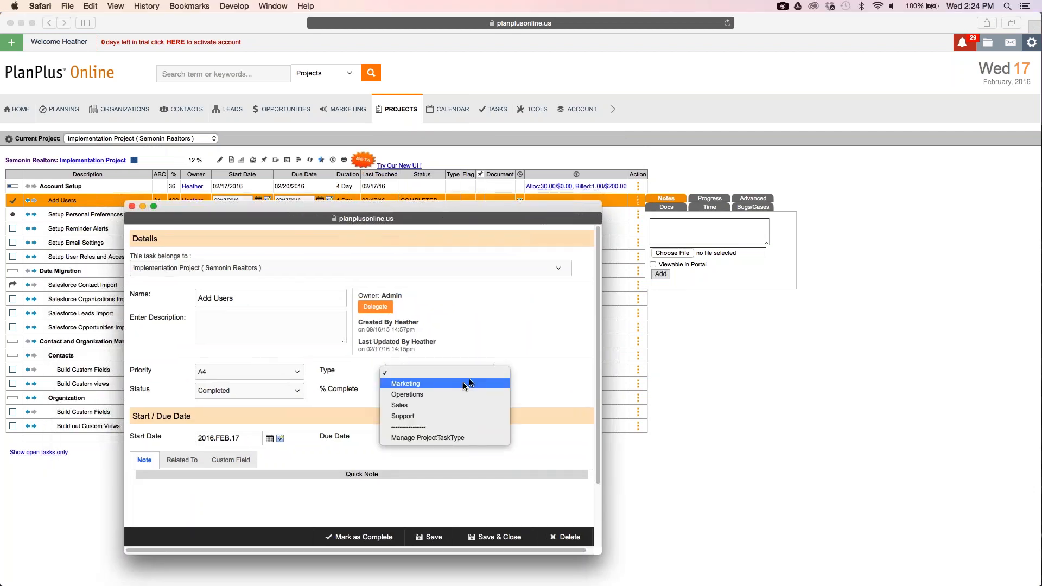
{"action": "left_click", "coordinate": [453, 417]}
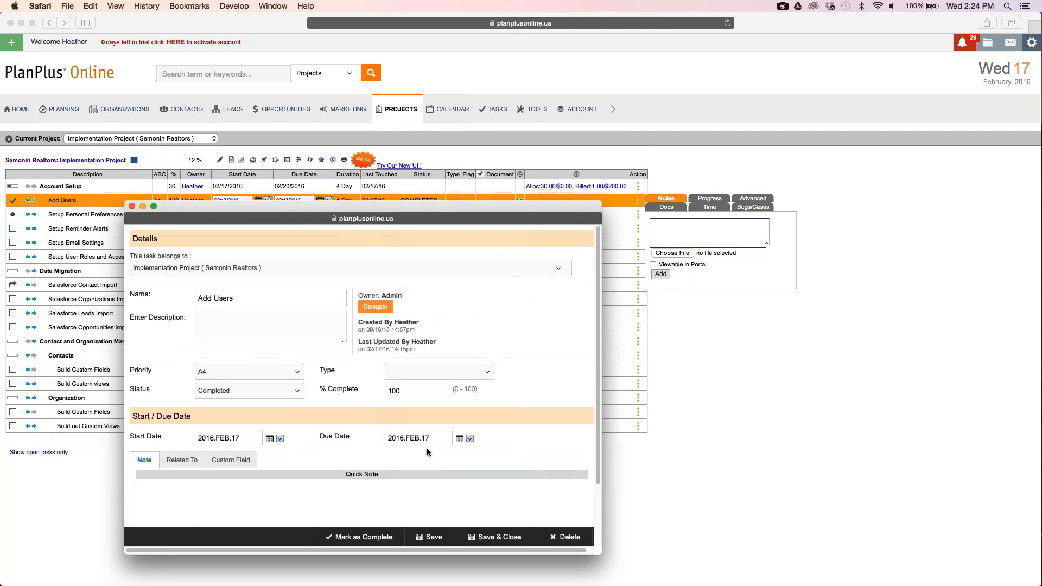
{"action": "left_click", "coordinate": [495, 537]}
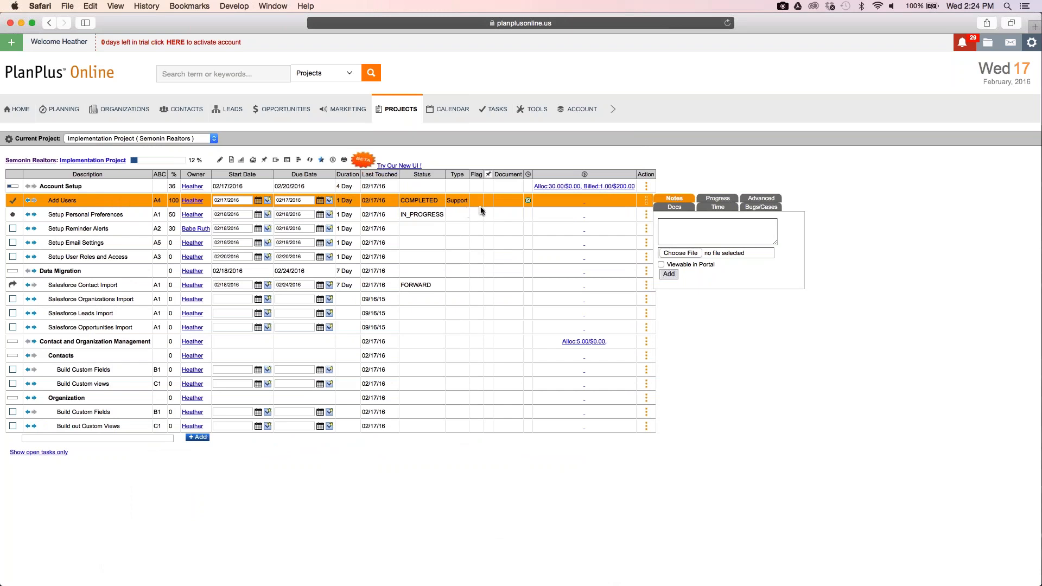
- Flag the Add Users task yellow, Setup Personal Preferences red, and Setup Reminder Alerts green
{"action": "left_click", "coordinate": [479, 201]}
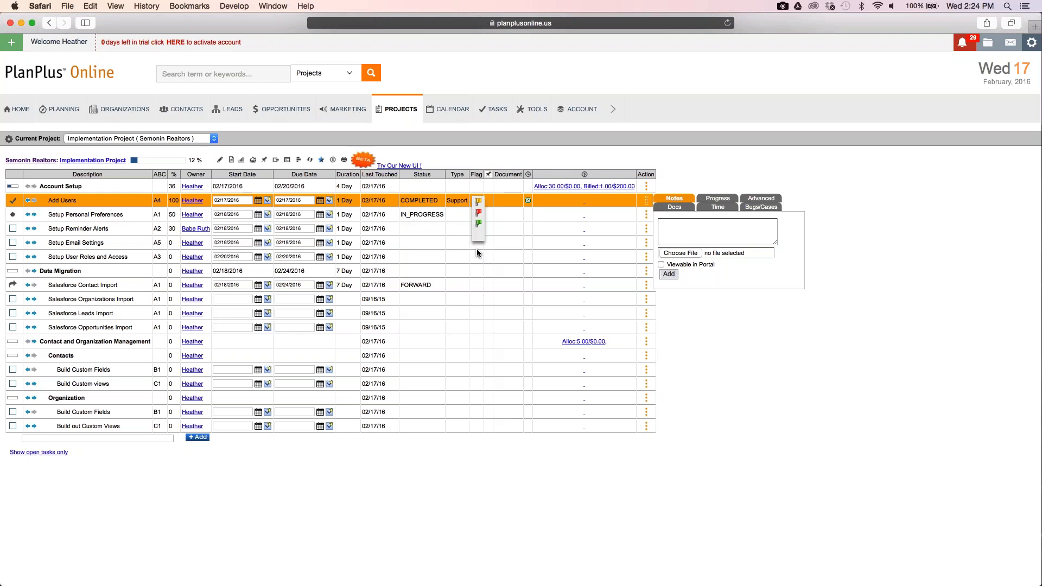
{"action": "left_click", "coordinate": [479, 203]}
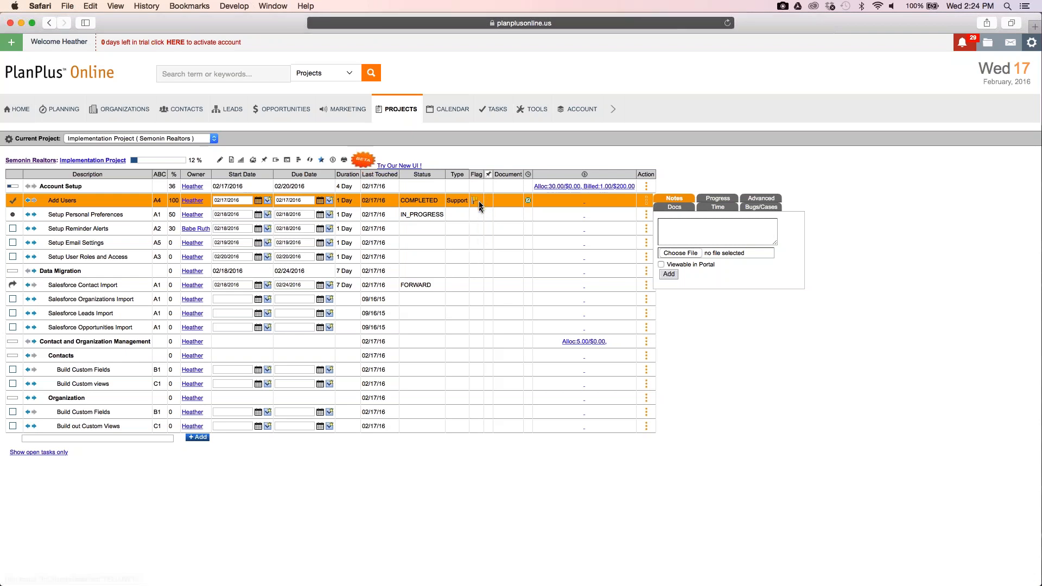
{"action": "left_click", "coordinate": [476, 217]}
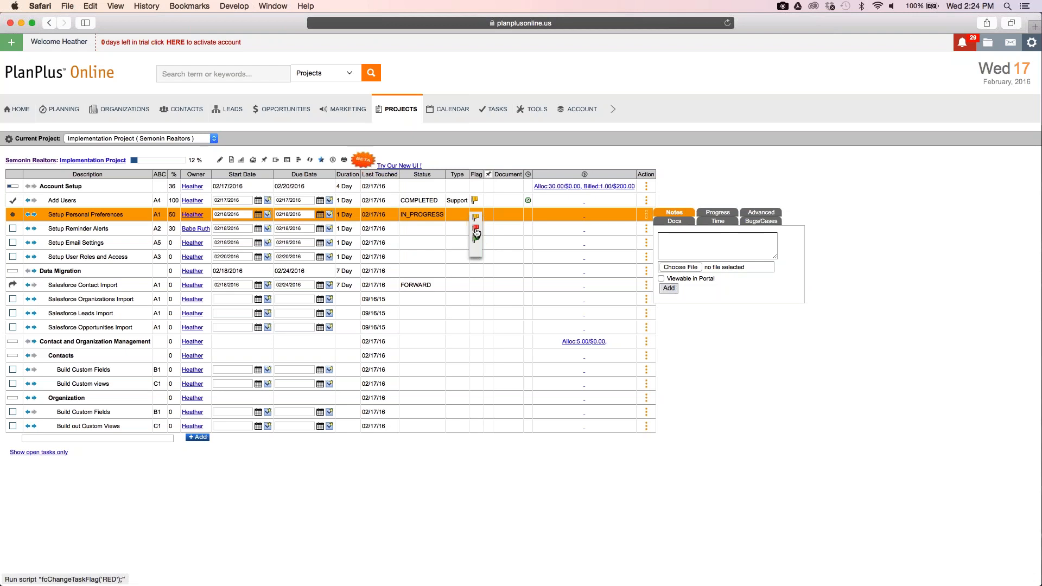
{"action": "left_click", "coordinate": [475, 228]}
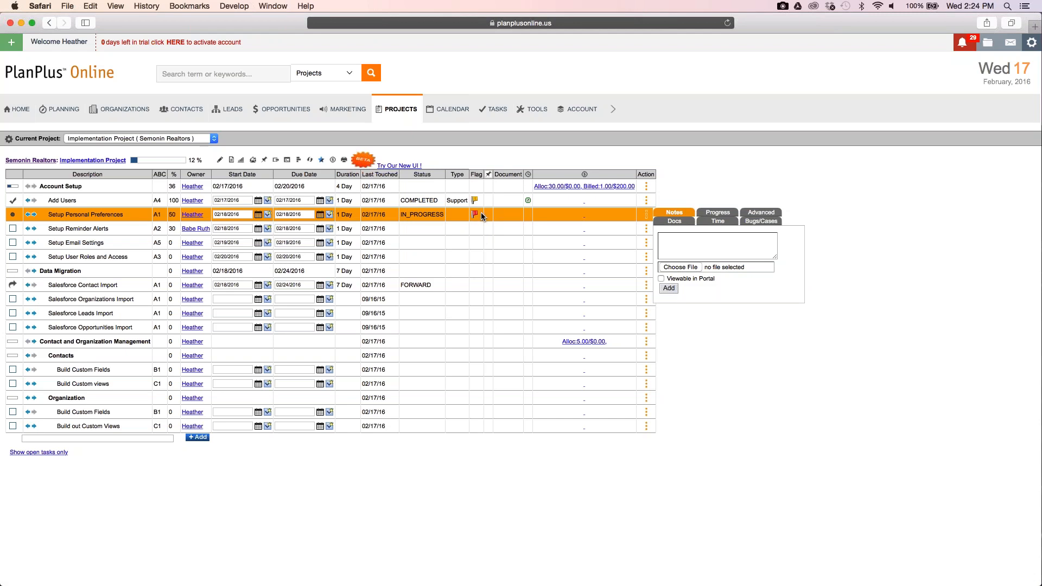
{"action": "left_click", "coordinate": [479, 227]}
{"action": "left_click", "coordinate": [480, 249]}
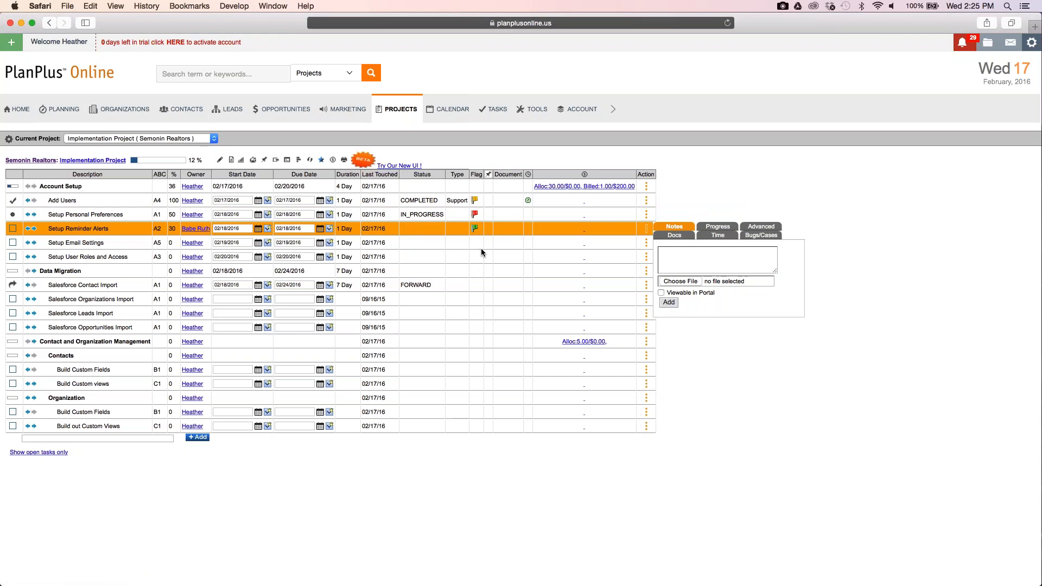
- Add the note "They use gmail and want smtp outbound setup asap." to the Setup Email Settings task
{"action": "left_click", "coordinate": [488, 200]}
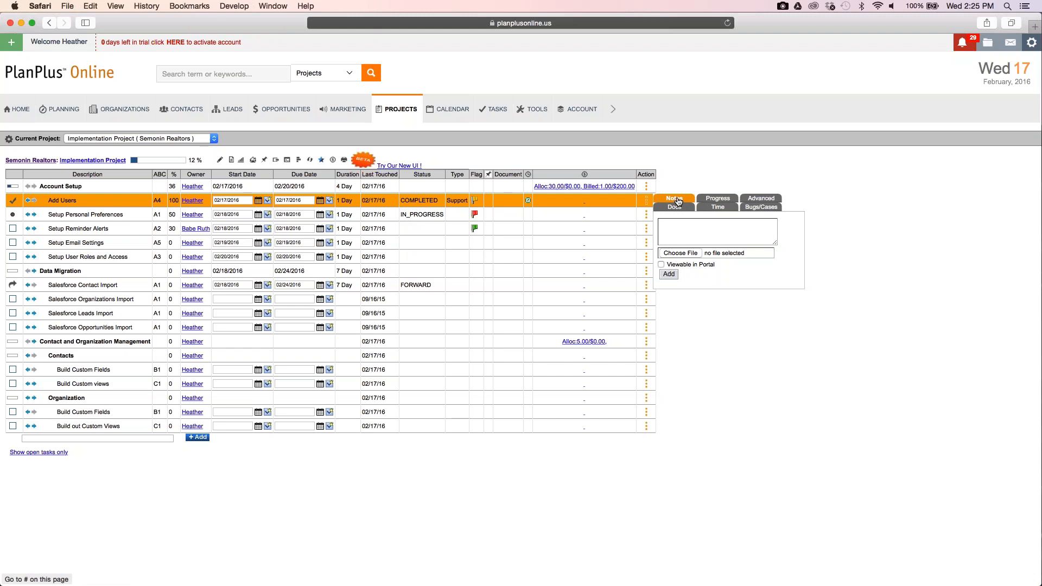
{"action": "left_click", "coordinate": [500, 243]}
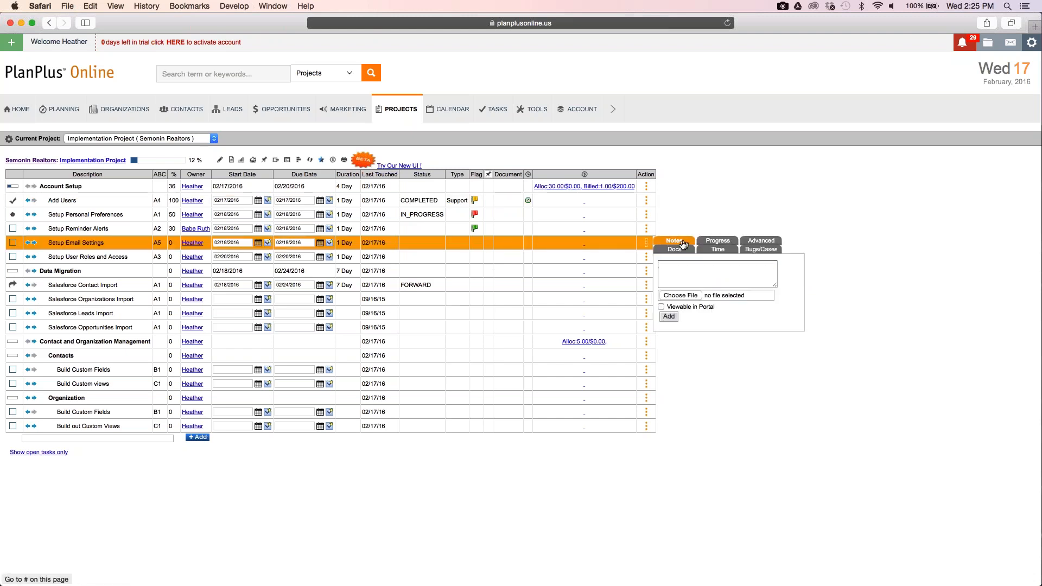
{"action": "left_click", "coordinate": [680, 266]}
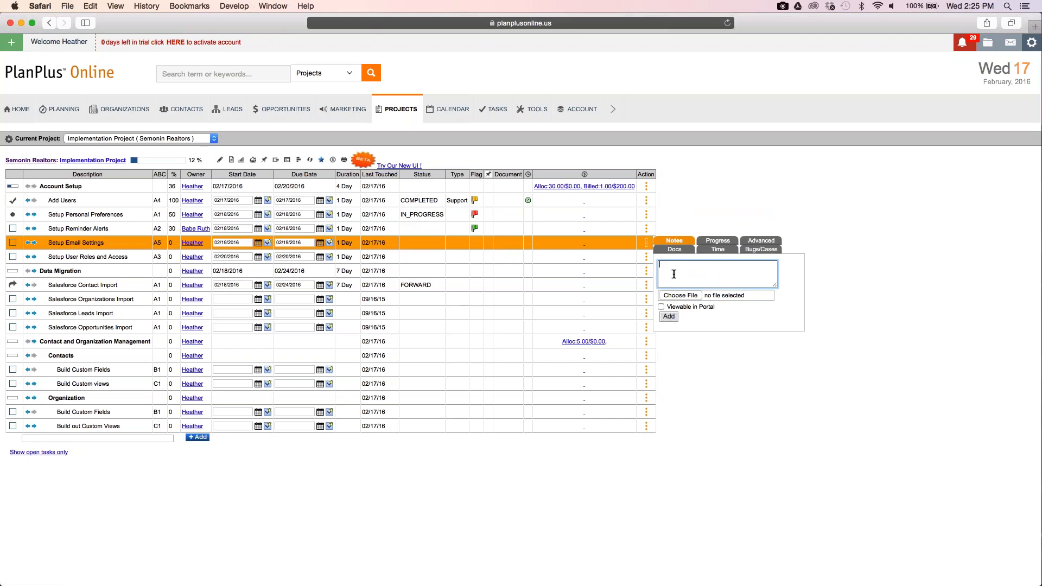
{"action": "type", "text": "They use gmail and want smtp outbound setup asap."}
{"action": "left_click", "coordinate": [669, 316]}
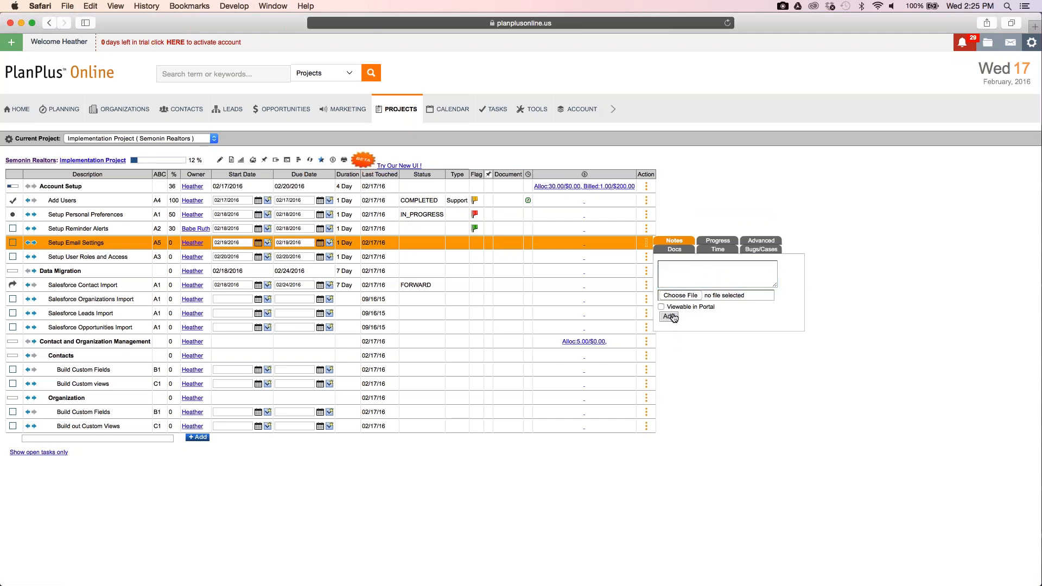
- Reload the project page and look at the note on the Setup Email Settings task
{"action": "left_click_drag", "start_coordinate": [682, 349], "coordinate": [700, 412]}
{"action": "left_click", "coordinate": [696, 435]}
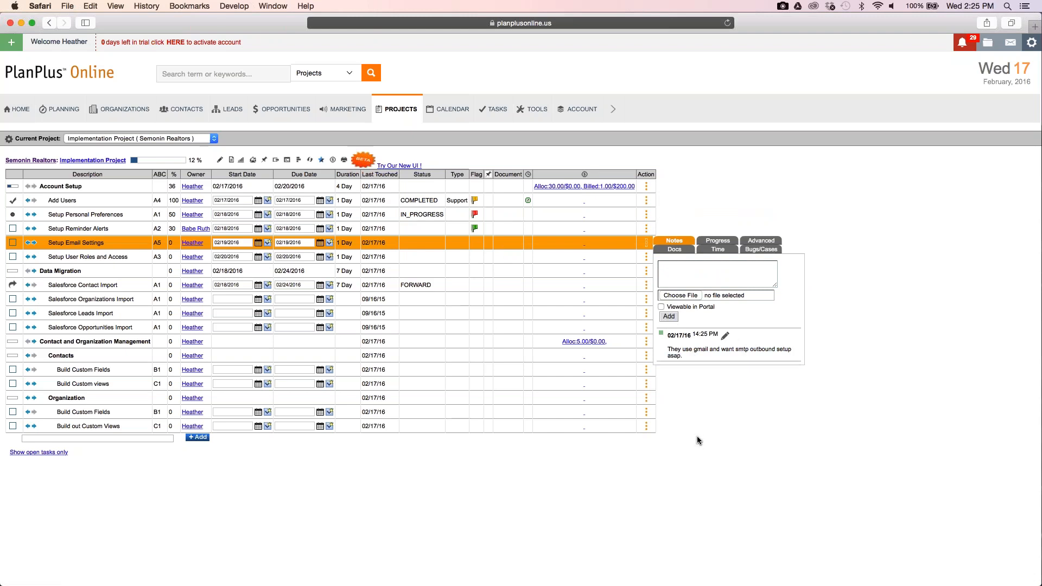
{"action": "right_click", "coordinate": [697, 435]}
{"action": "left_click", "coordinate": [727, 454]}
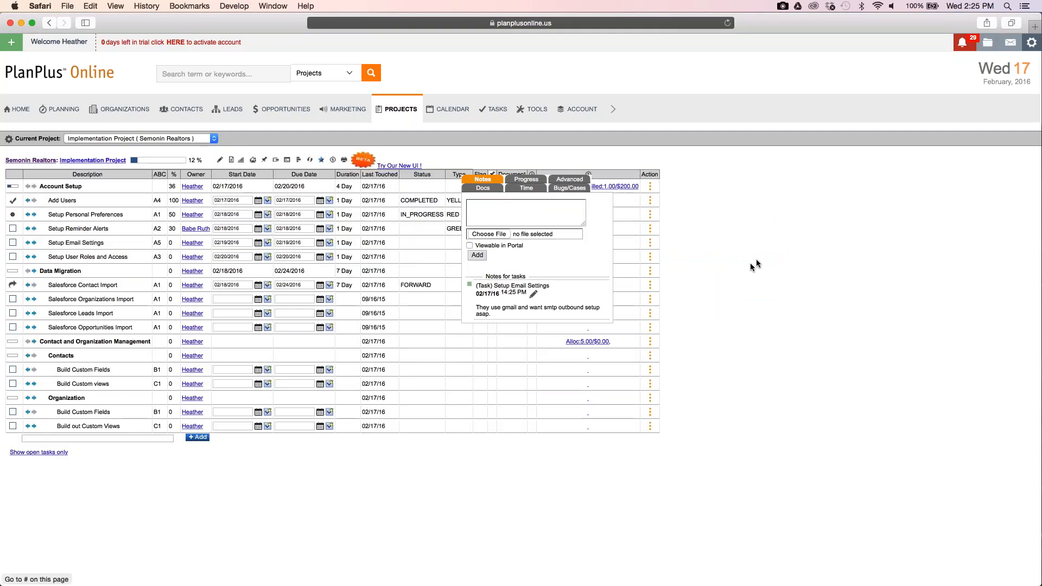
{"action": "left_click", "coordinate": [455, 243]}
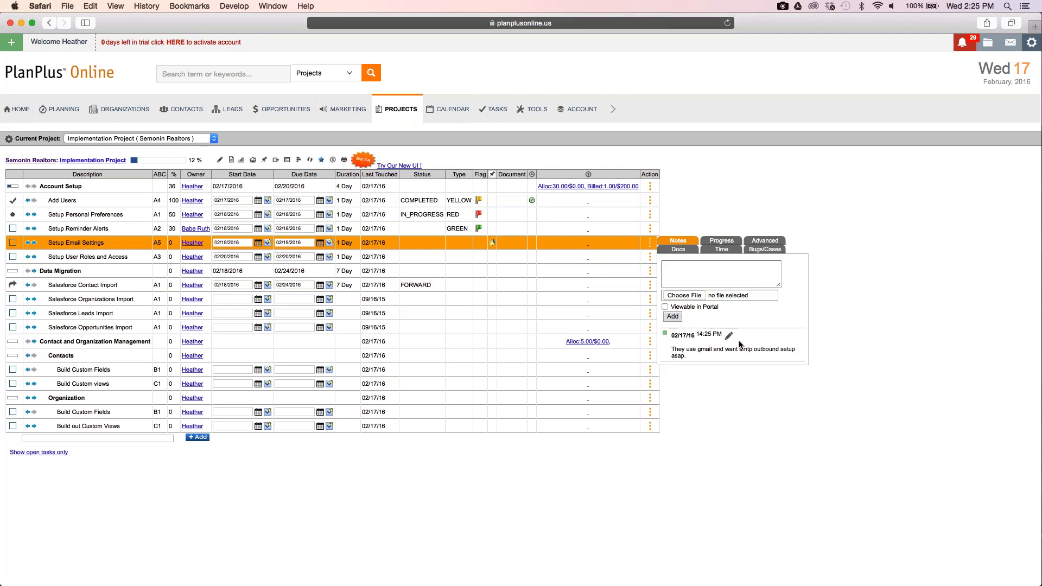
{"action": "left_click_drag", "start_coordinate": [687, 349], "coordinate": [695, 355]}
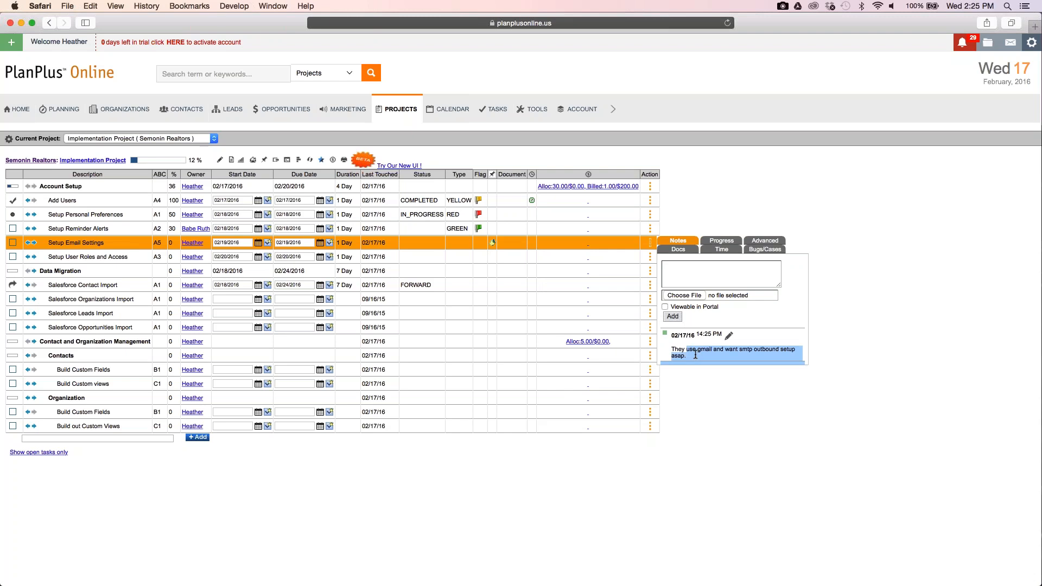
- Attach the file Attachment 1 from the Downloads folder to the Setup Email Settings task
{"action": "left_click", "coordinate": [515, 243]}
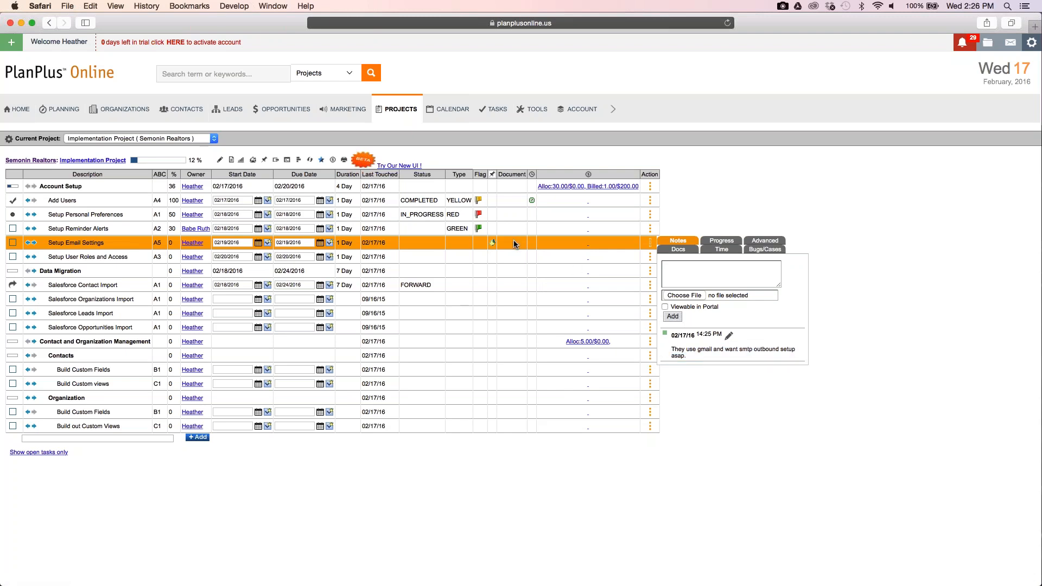
{"action": "left_click", "coordinate": [686, 251]}
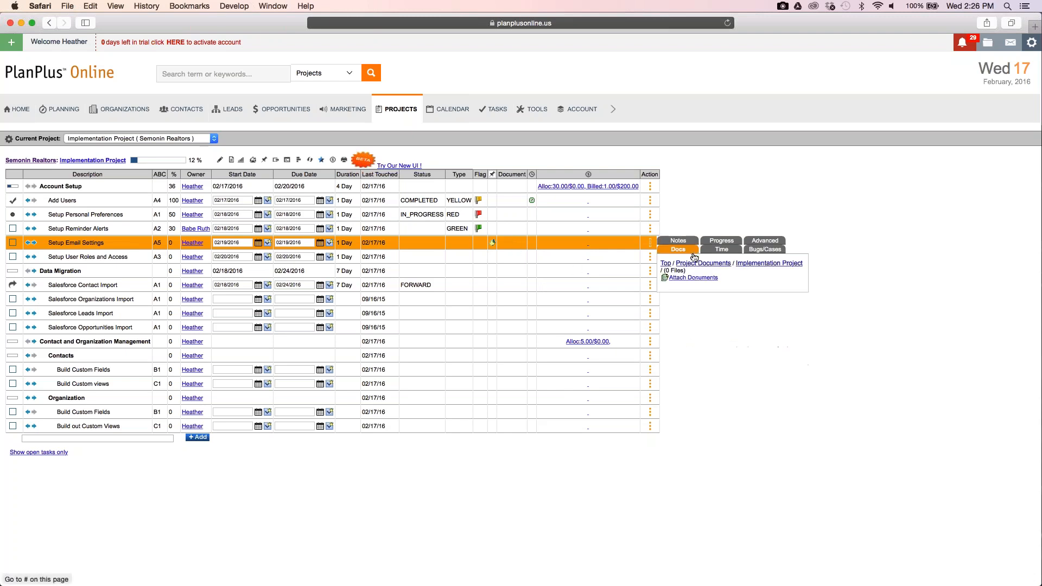
{"action": "left_click", "coordinate": [693, 278]}
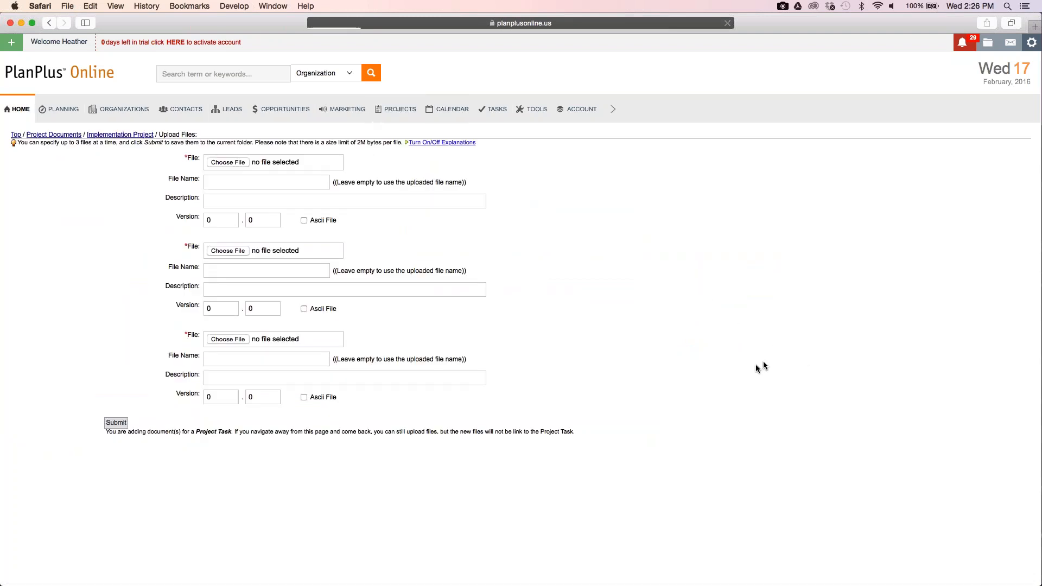
{"action": "left_click", "coordinate": [241, 166]}
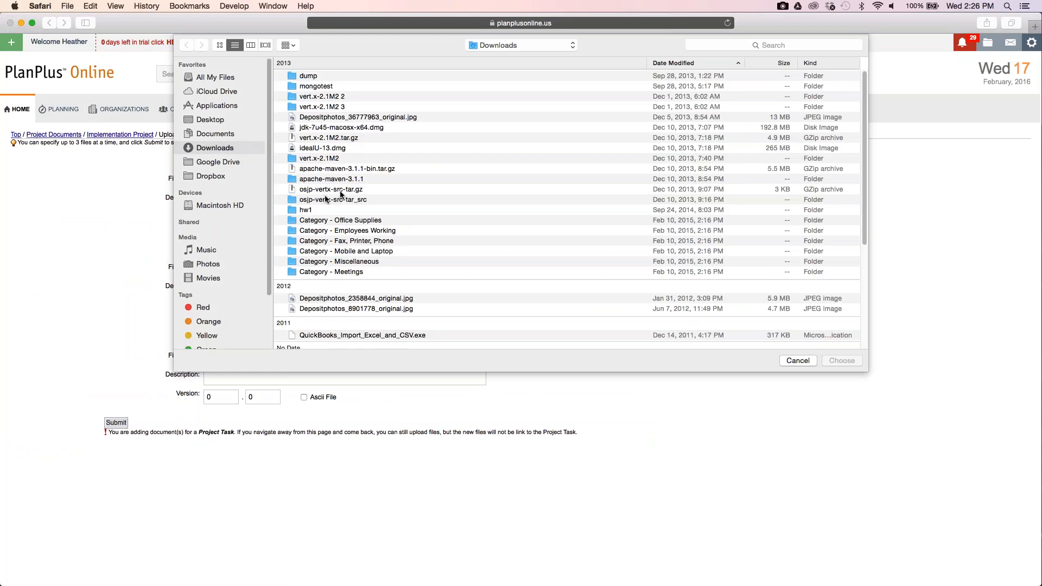
{"action": "left_click", "coordinate": [216, 150]}
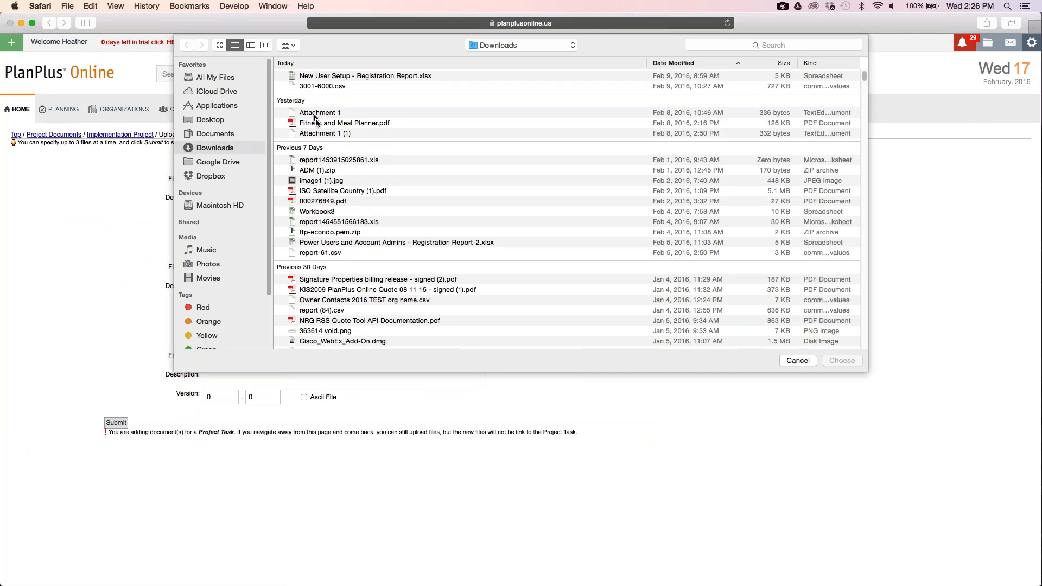
{"action": "double_click", "coordinate": [316, 113]}
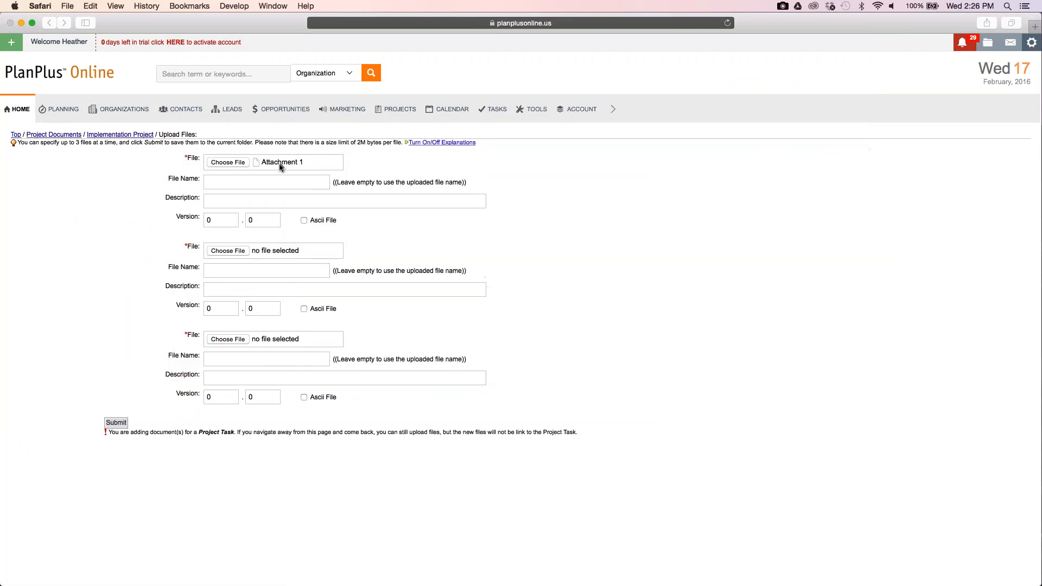
{"action": "left_click", "coordinate": [253, 184]}
{"action": "left_click", "coordinate": [116, 423]}
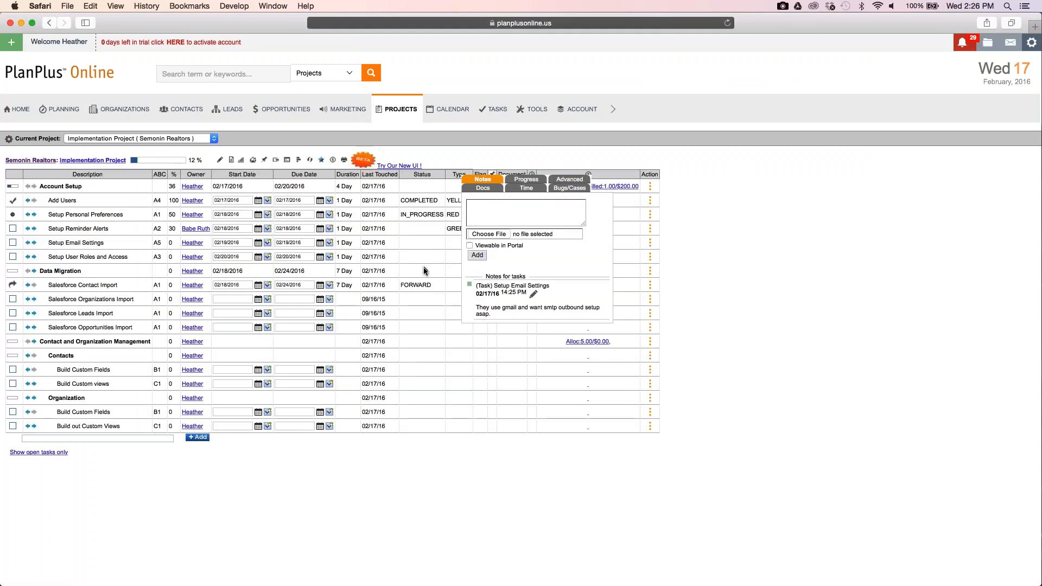
- Check the documents attached to the Setup Email Settings task
{"action": "left_click", "coordinate": [435, 273]}
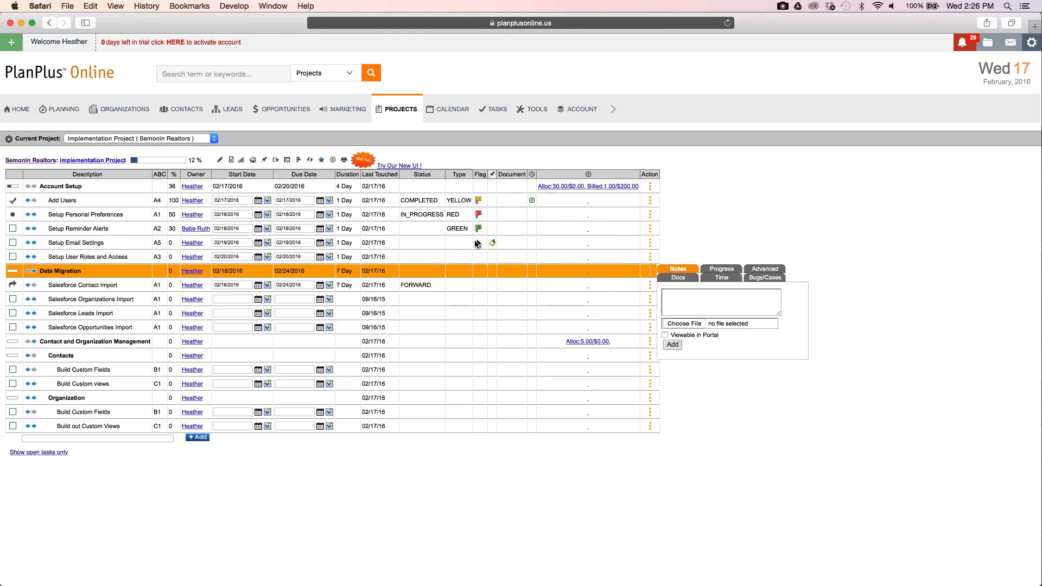
{"action": "left_click", "coordinate": [477, 243]}
{"action": "left_click", "coordinate": [518, 249]}
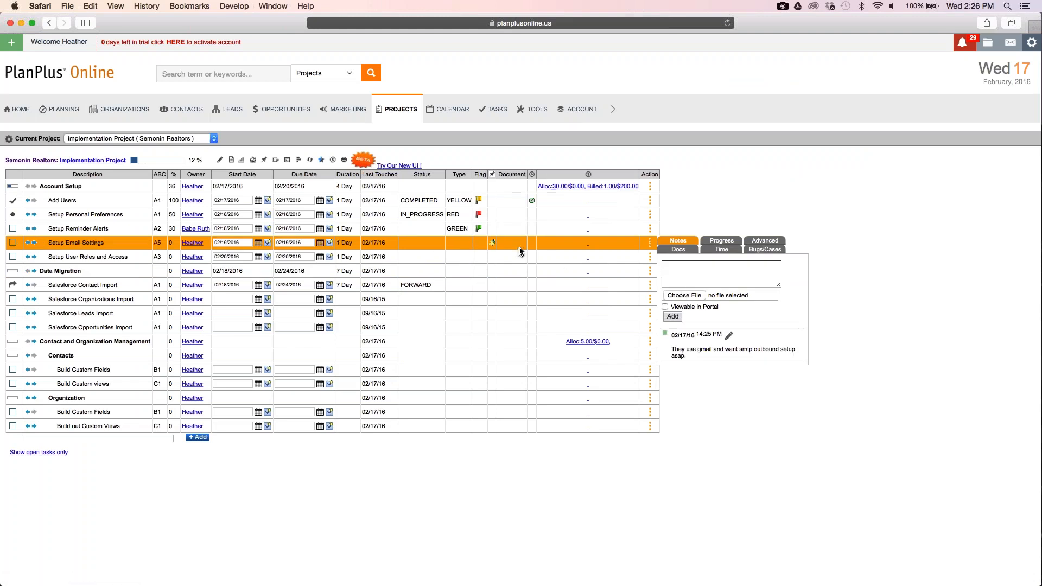
{"action": "left_click", "coordinate": [686, 249]}
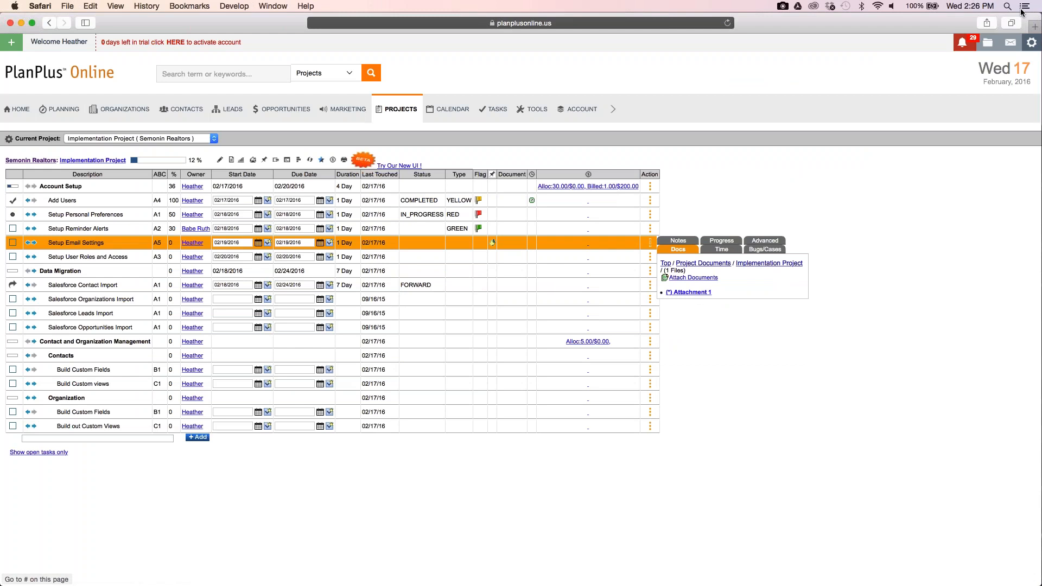
- Find Attachment 1 in the file browser's Implementation Project folder under Project Documents
{"action": "right_click", "coordinate": [987, 44]}
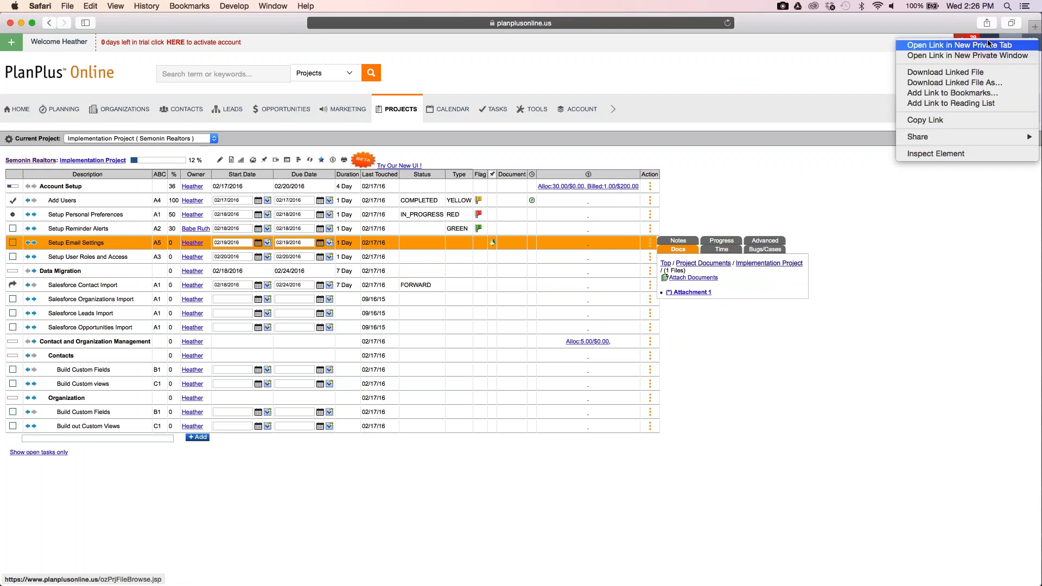
{"action": "left_click", "coordinate": [891, 58]}
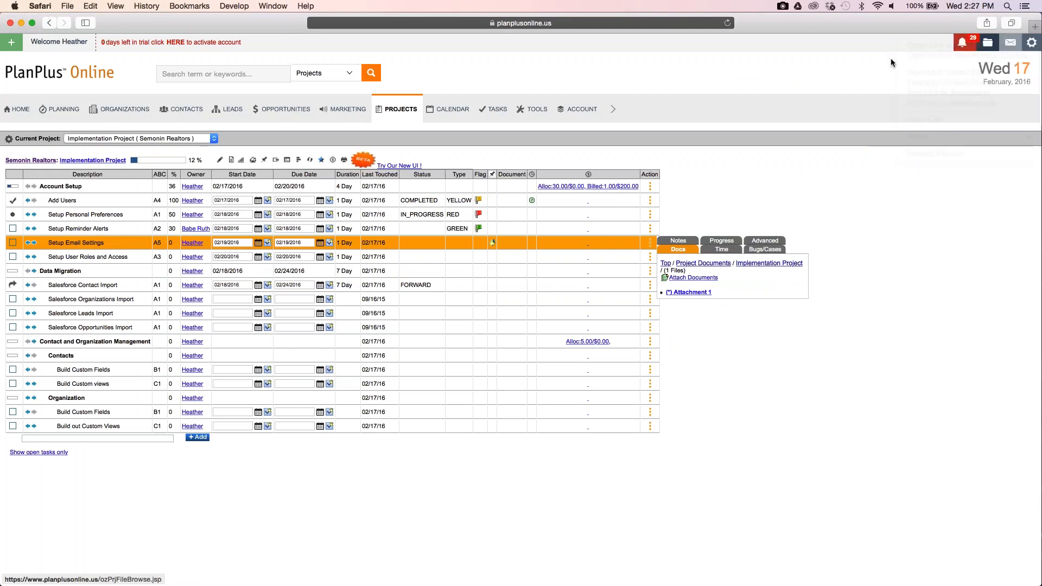
{"action": "left_click", "coordinate": [988, 45]}
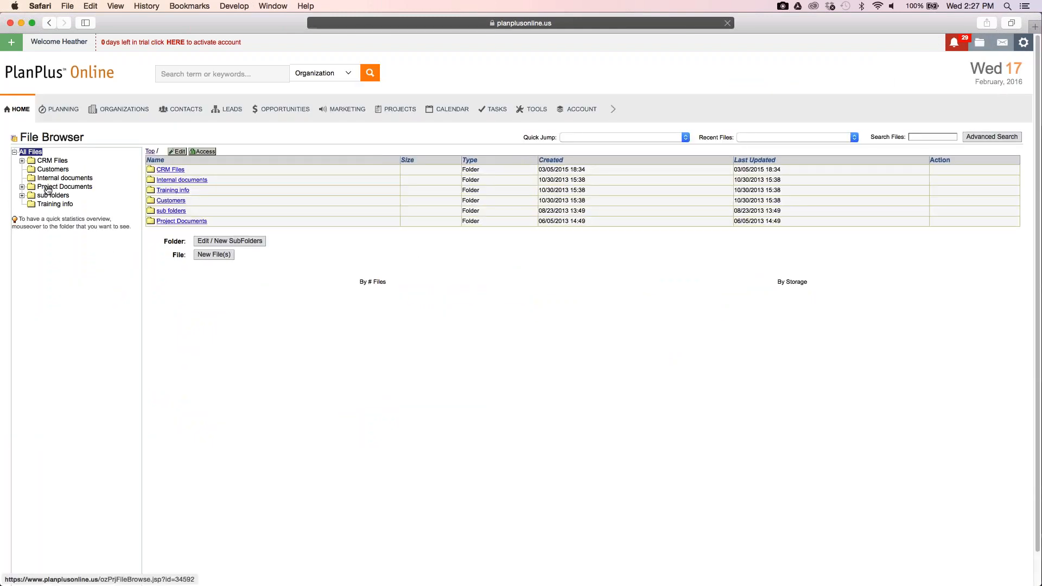
{"action": "left_click", "coordinate": [46, 188]}
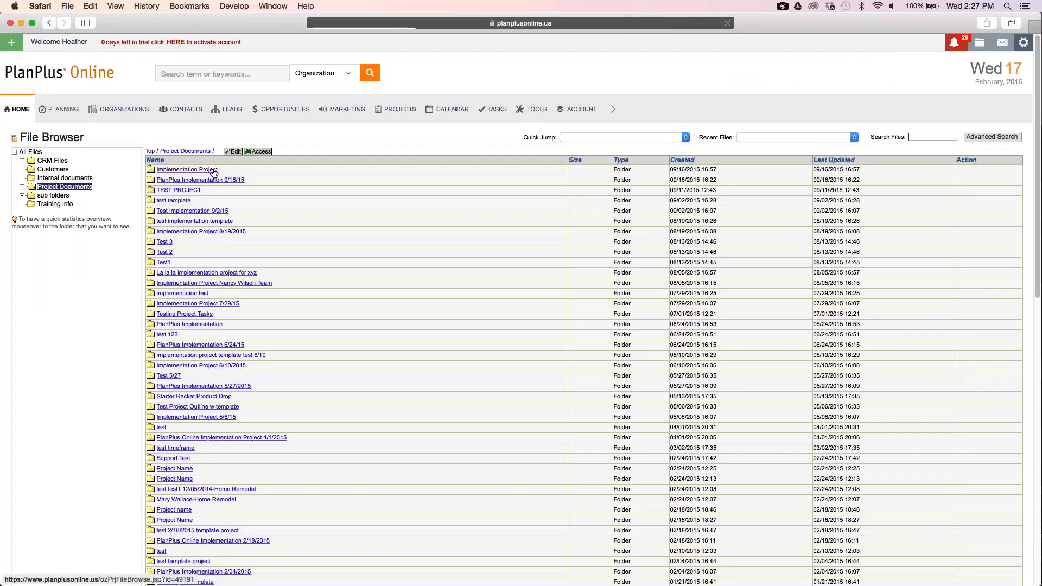
{"action": "left_click", "coordinate": [215, 174]}
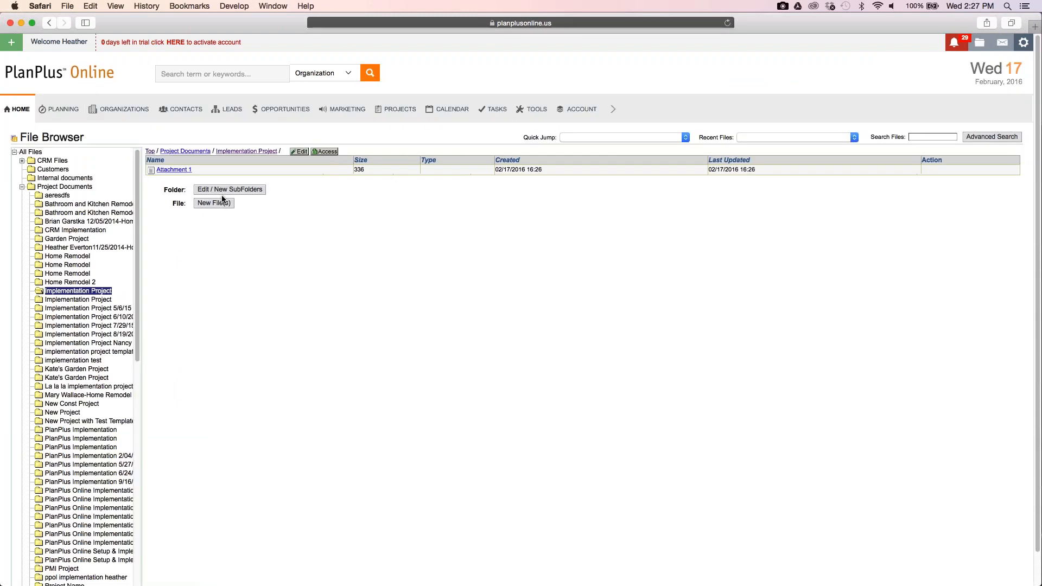
{"action": "left_click", "coordinate": [210, 172]}
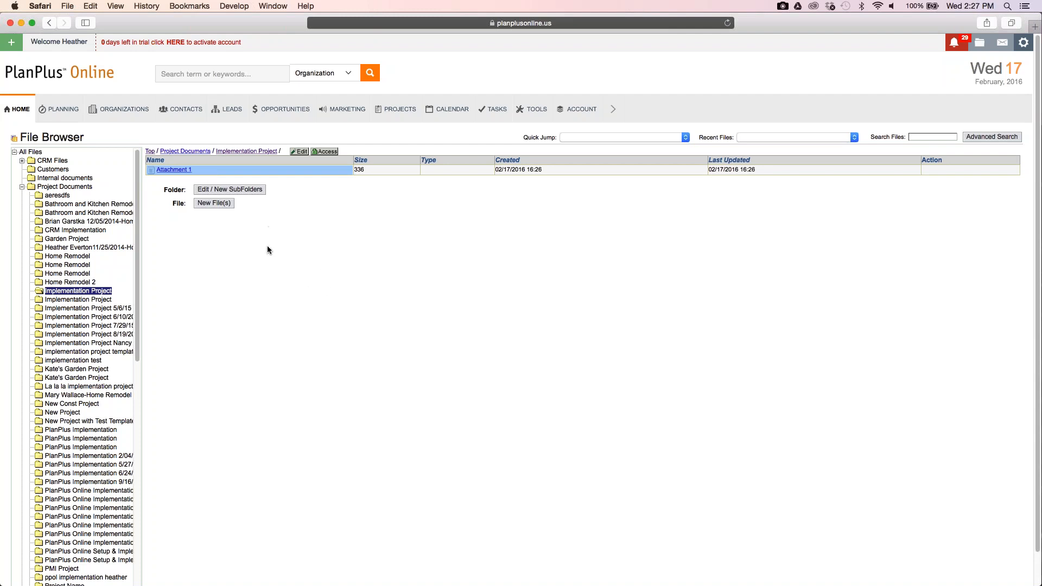
- Leave the file browser and reopen the Implementation Project from the list of open projects
{"action": "left_click", "coordinate": [48, 23]}
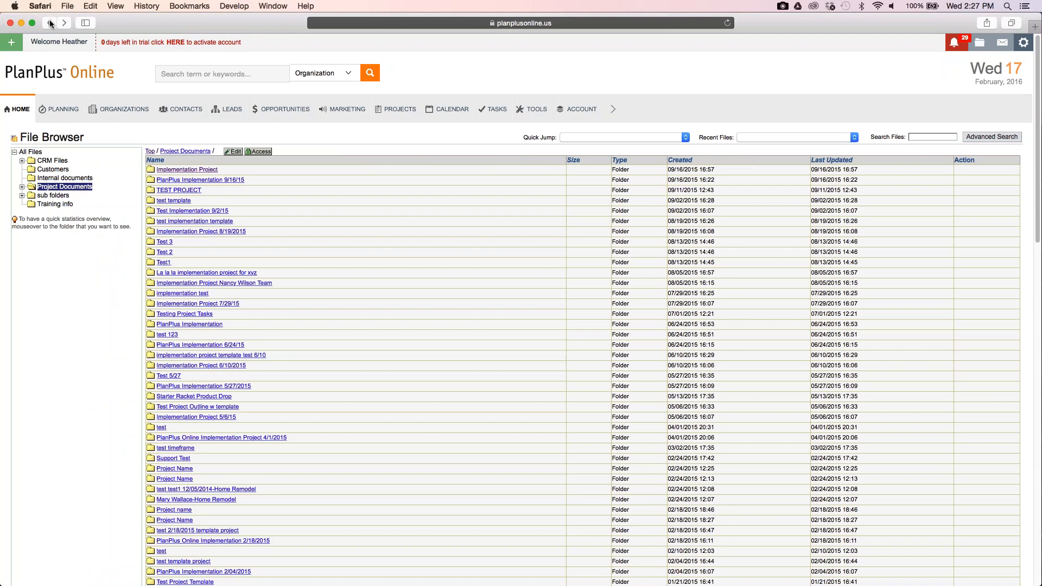
{"action": "left_click", "coordinate": [50, 24]}
{"action": "mouse_move", "coordinate": [100, 183]}
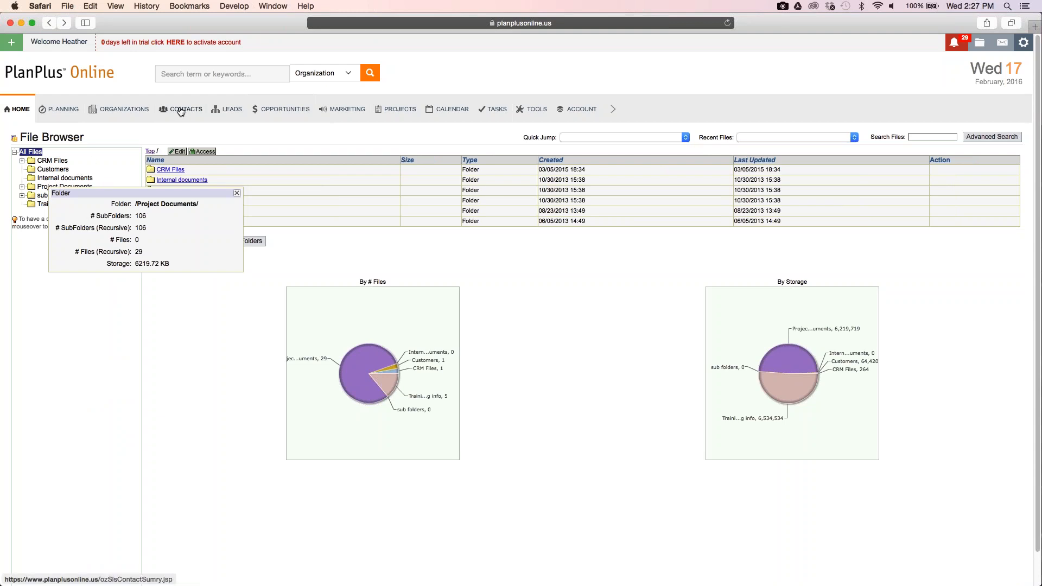
{"action": "left_click", "coordinate": [351, 111]}
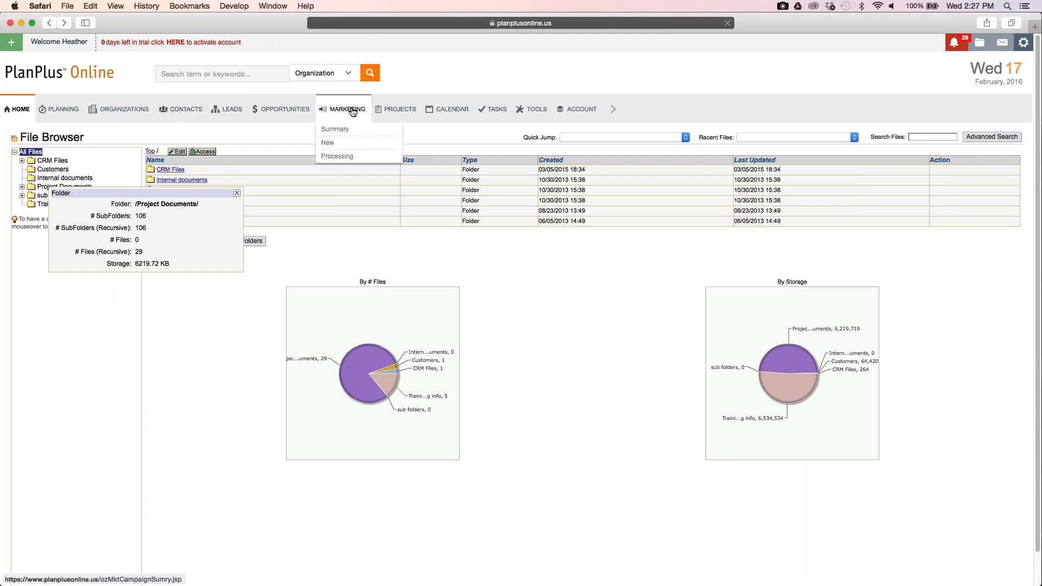
{"action": "left_click", "coordinate": [394, 111]}
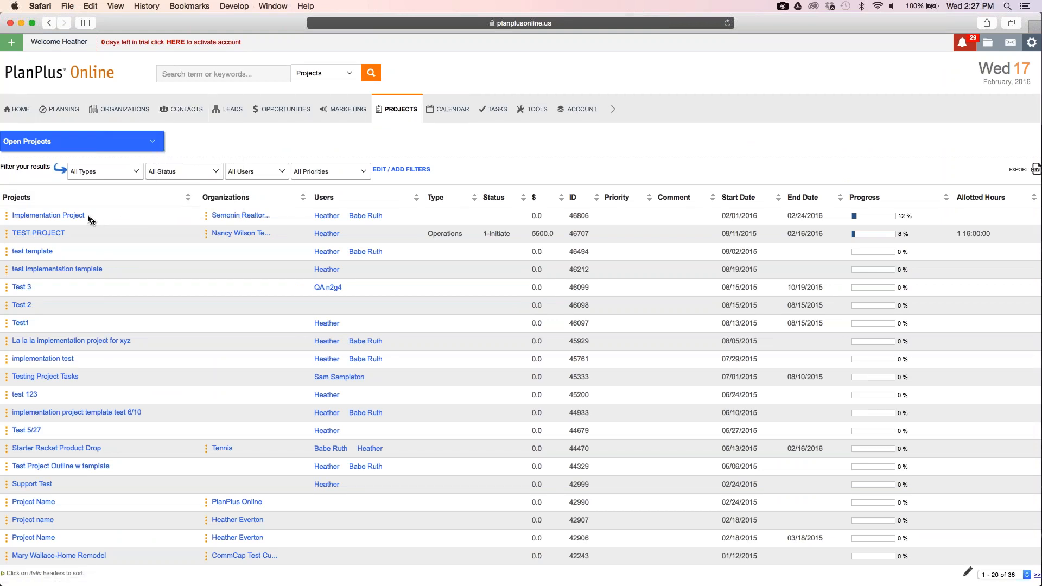
{"action": "left_click", "coordinate": [87, 217]}
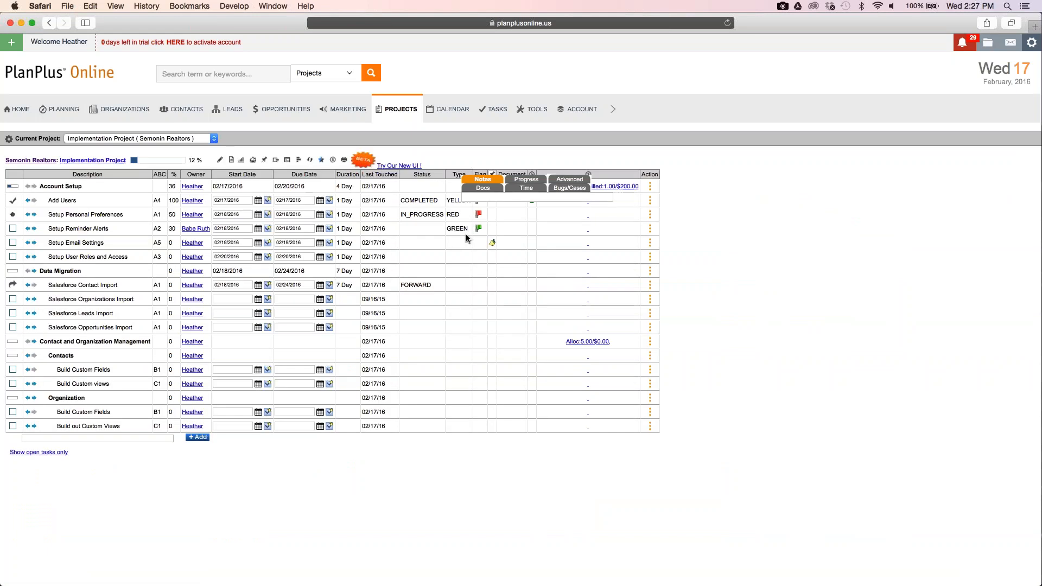
{"action": "left_click", "coordinate": [422, 228]}
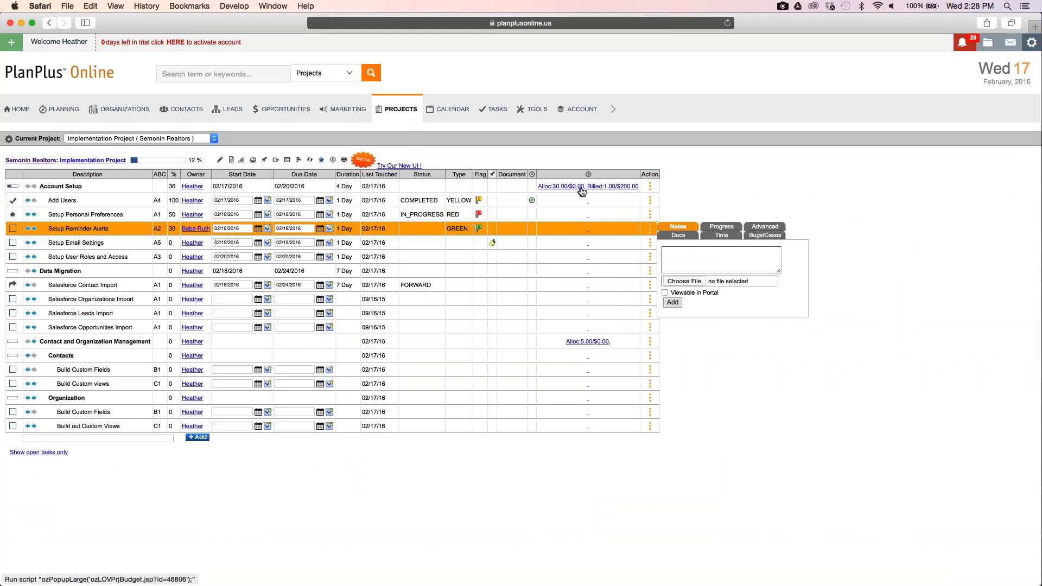
- Bring up the Implementation Project's billing estimates and set the Account Setup hourly rate to 200
{"action": "left_click", "coordinate": [334, 163]}
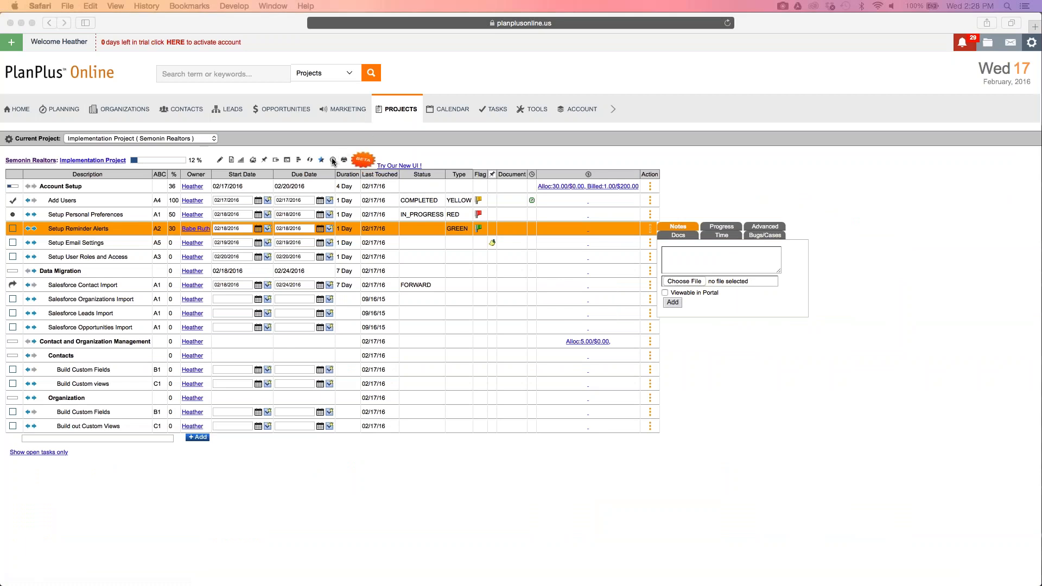
{"action": "left_click", "coordinate": [333, 162]}
{"action": "left_click", "coordinate": [332, 161]}
{"action": "left_click_drag", "start_coordinate": [0, 177], "coordinate": [451, 156]}
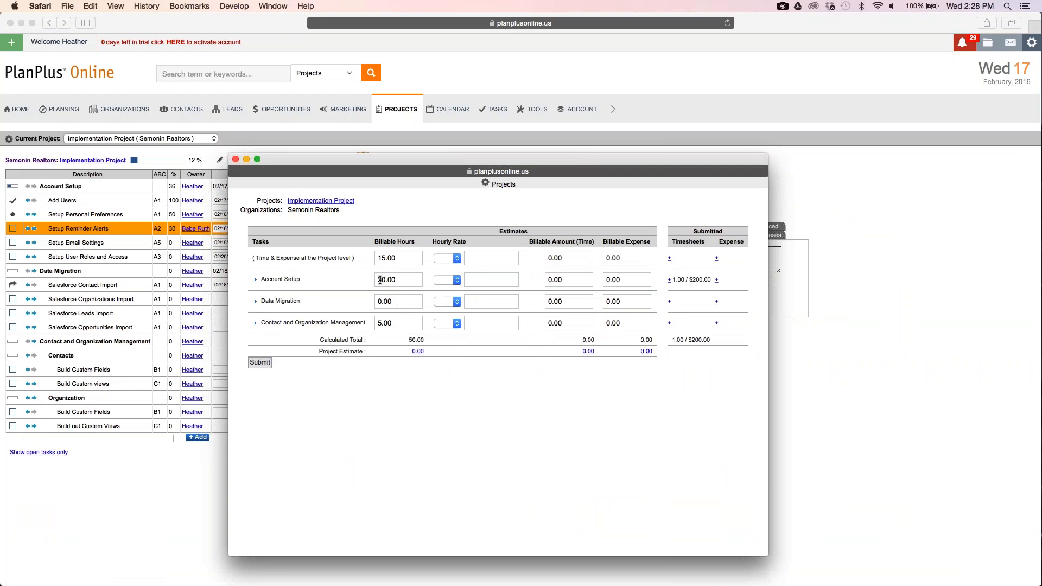
{"action": "left_click_drag", "start_coordinate": [380, 280], "coordinate": [397, 280]}
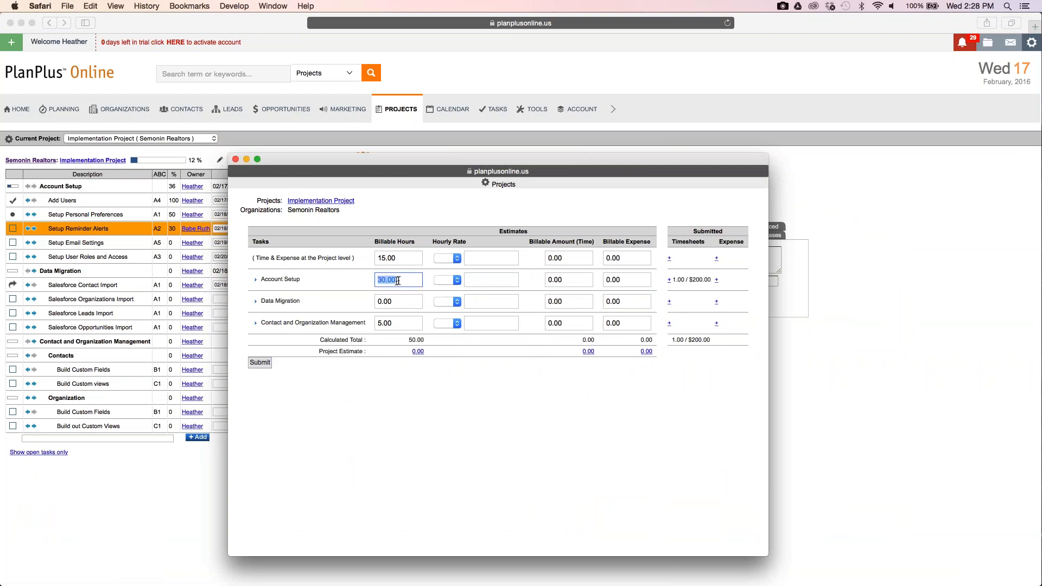
{"action": "left_click", "coordinate": [457, 280]}
{"action": "left_click", "coordinate": [450, 306]}
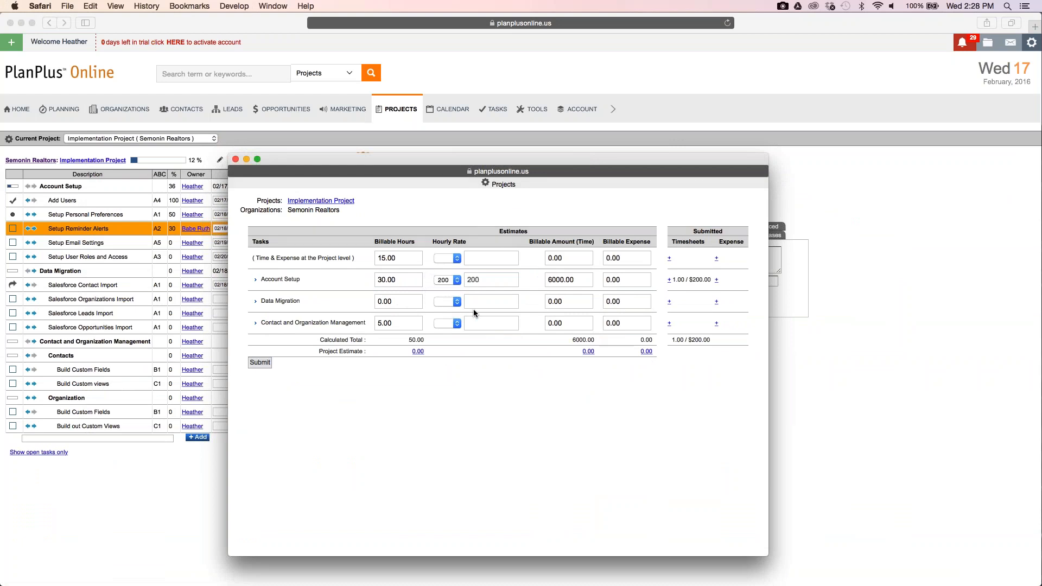
{"action": "left_click", "coordinate": [560, 279]}
- Estimate Data Migration at 50 billable hours with an hourly rate of 200
{"action": "left_click", "coordinate": [399, 301]}
{"action": "type", "text": "5"}
{"action": "left_click", "coordinate": [446, 301]}
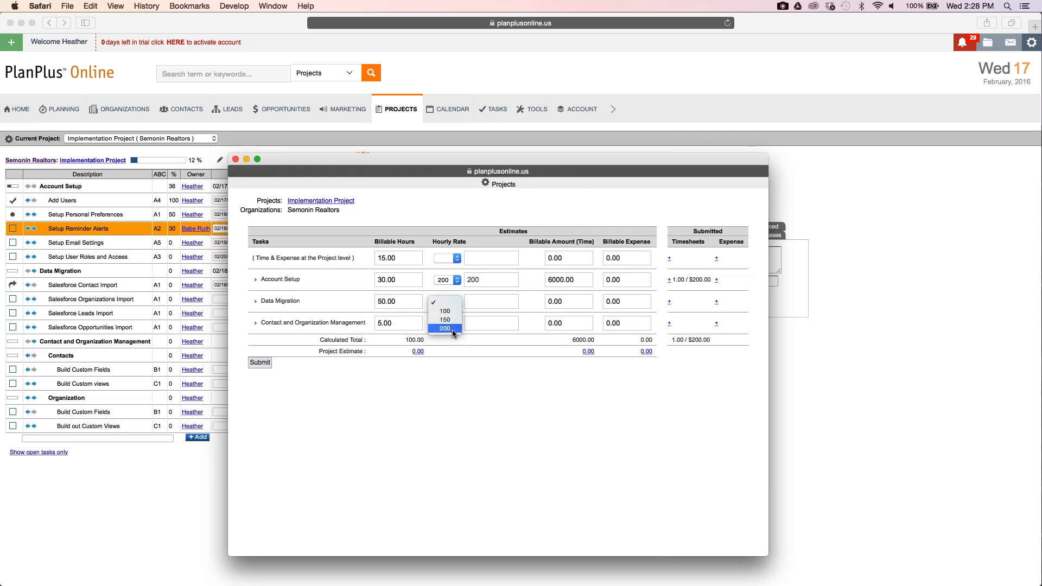
{"action": "left_click", "coordinate": [451, 328]}
{"action": "left_click", "coordinate": [564, 301]}
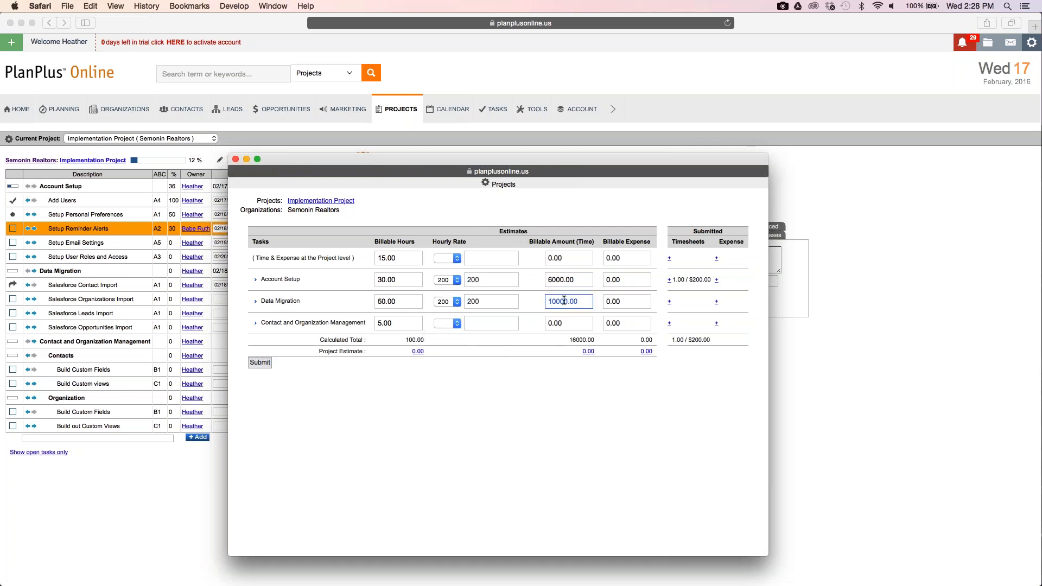
{"action": "double_click", "coordinate": [564, 301]}
- Estimate Contact and Organization Management at 15 billable hours with an hourly rate of 200
{"action": "left_click", "coordinate": [380, 322]}
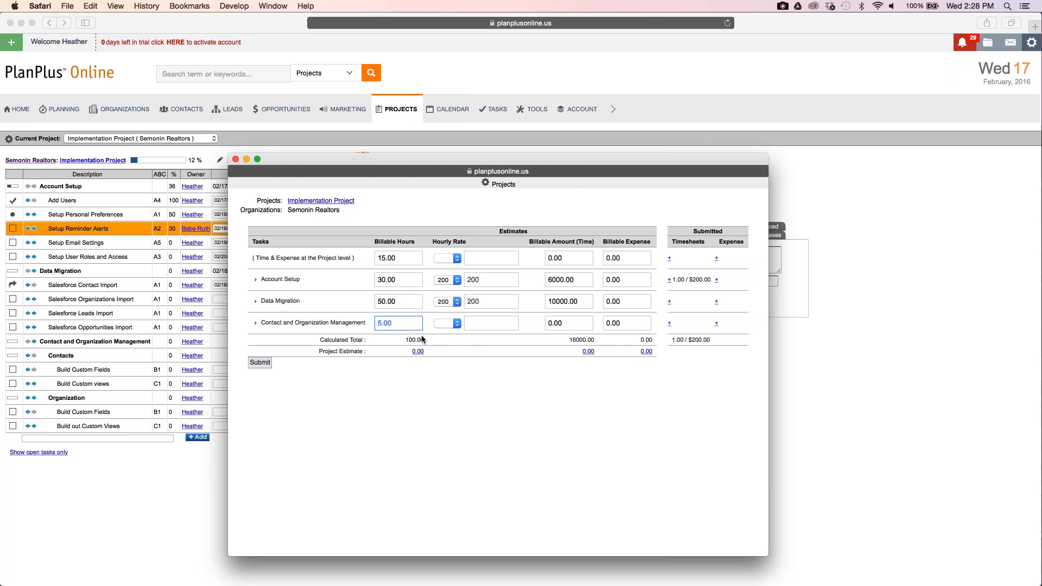
{"action": "type", "text": "1"}
{"action": "left_click", "coordinate": [446, 324]}
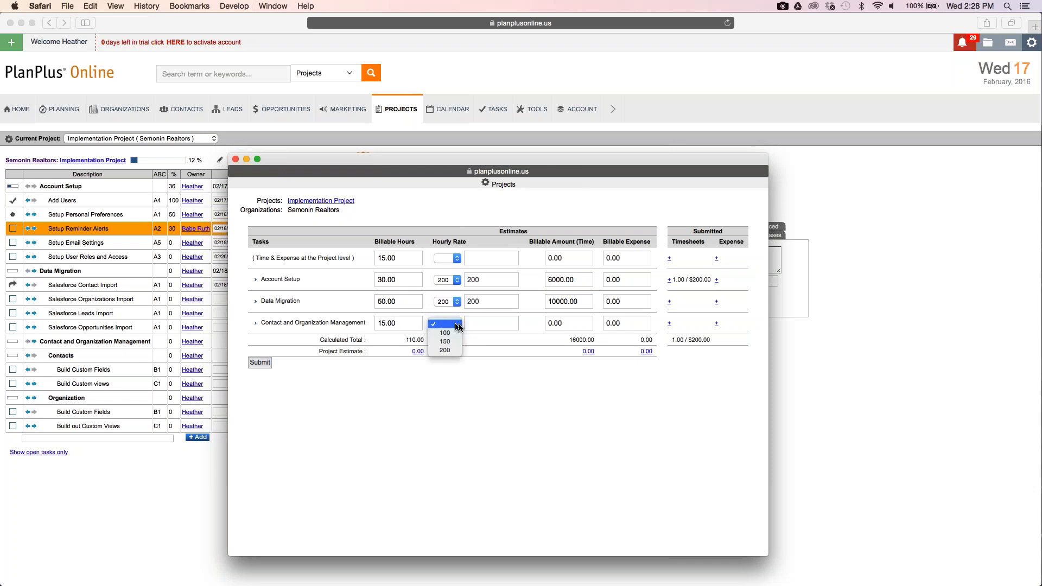
{"action": "left_click", "coordinate": [556, 324]}
{"action": "left_click", "coordinate": [512, 363]}
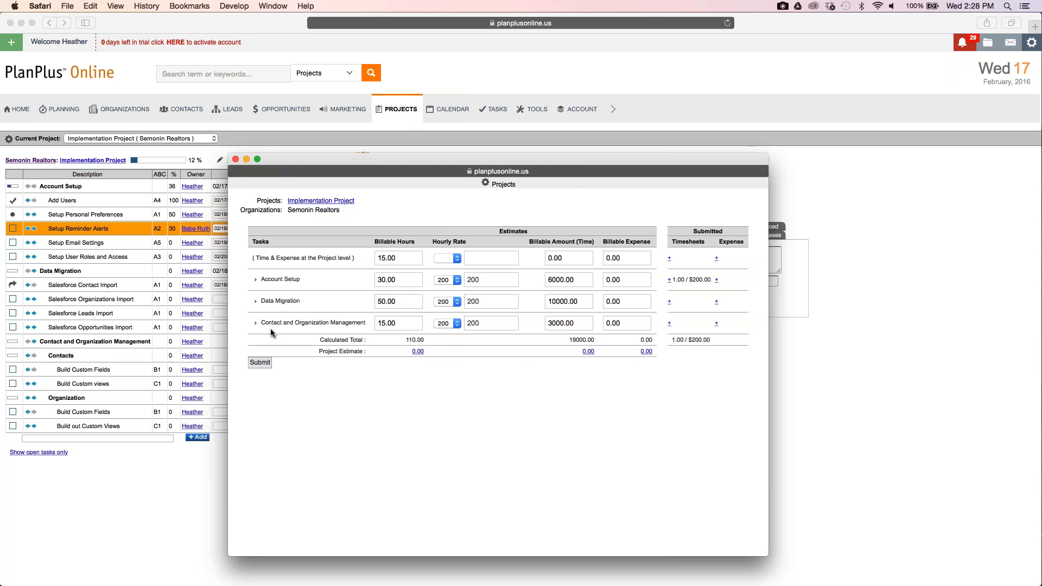
- Examine the subtask estimates under Contact and Organization Management, including those within Contacts
{"action": "left_click", "coordinate": [256, 324]}
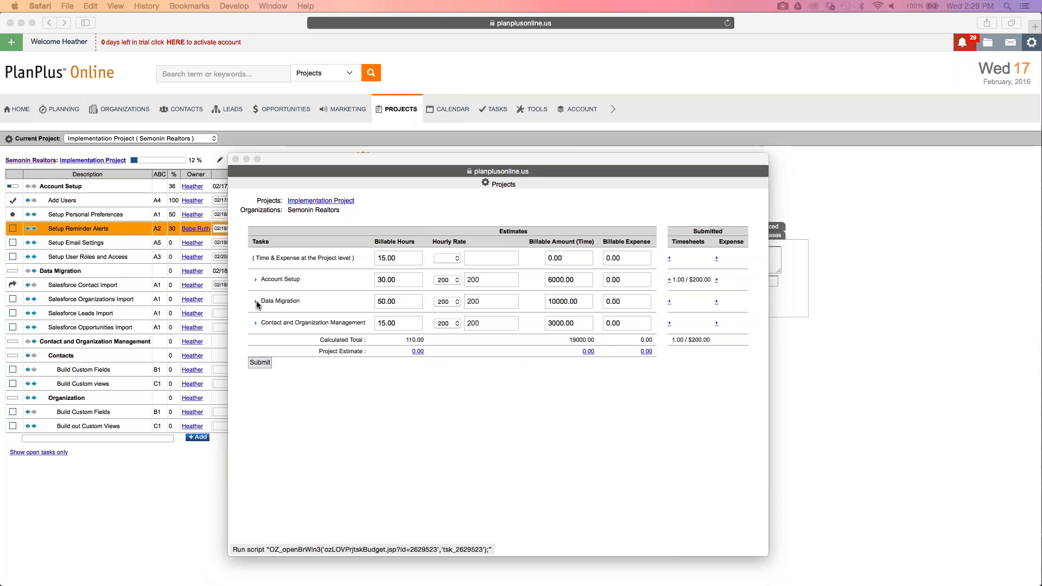
{"action": "left_click_drag", "start_coordinate": [0, 244], "coordinate": [577, 150]}
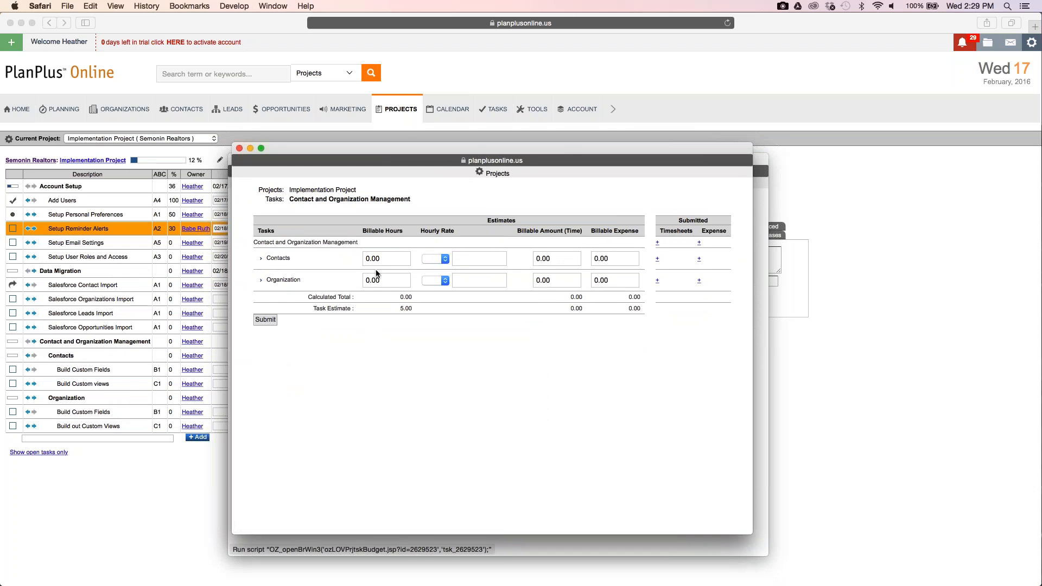
{"action": "left_click", "coordinate": [261, 259]}
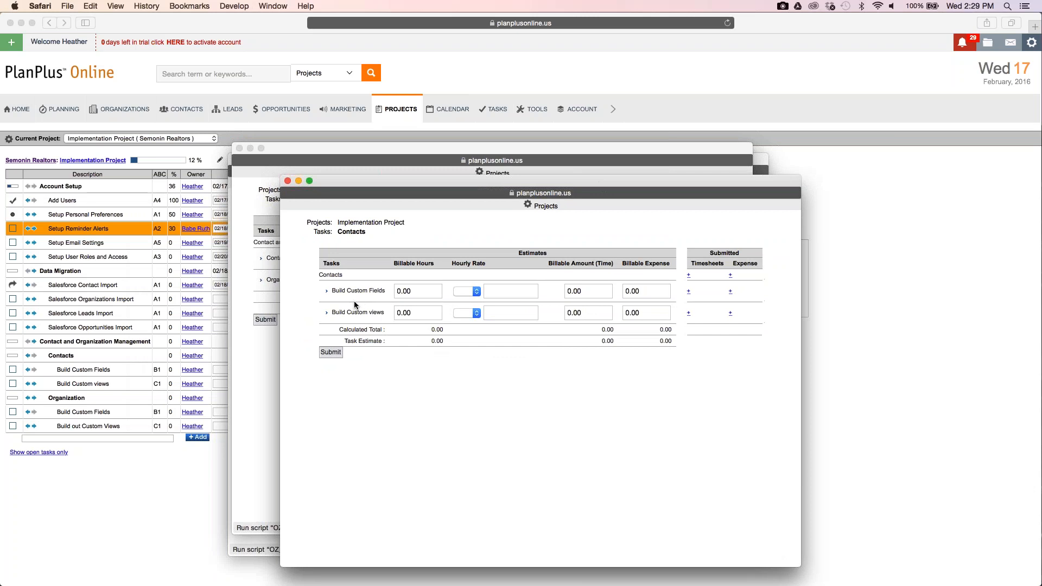
{"action": "left_click_drag", "start_coordinate": [388, 193], "coordinate": [568, 209]}
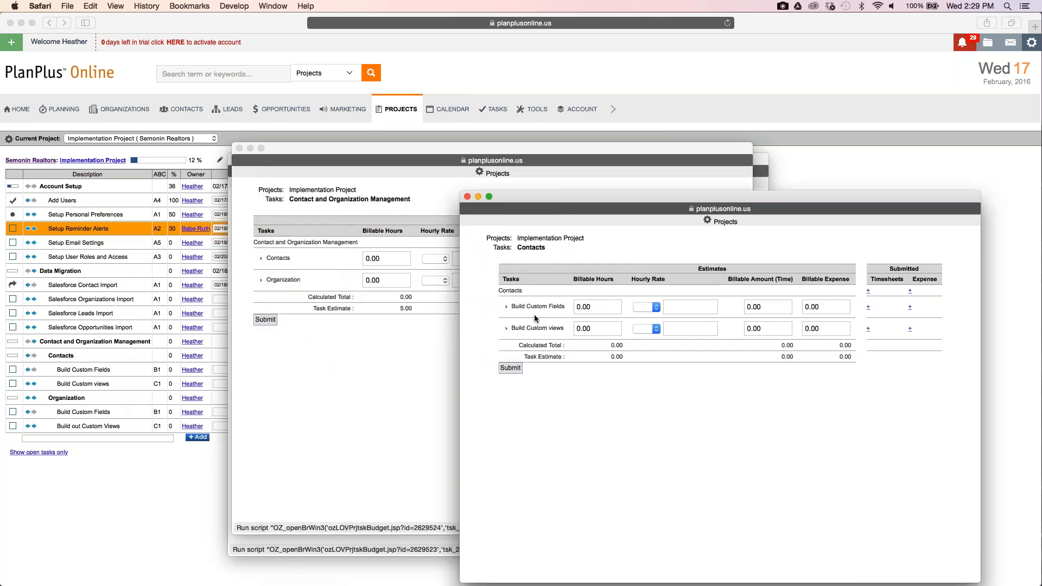
- Close the Contacts and Contact and Organization Management subtask estimates, and submit the project's billing estimates
{"action": "left_click", "coordinate": [467, 197]}
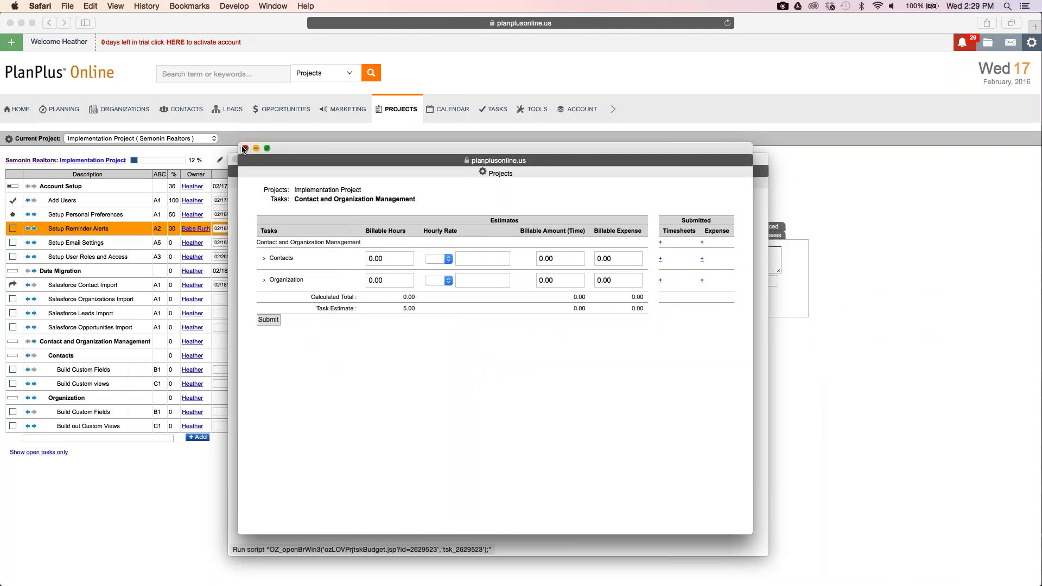
{"action": "left_click", "coordinate": [240, 148]}
{"action": "left_click", "coordinate": [260, 362]}
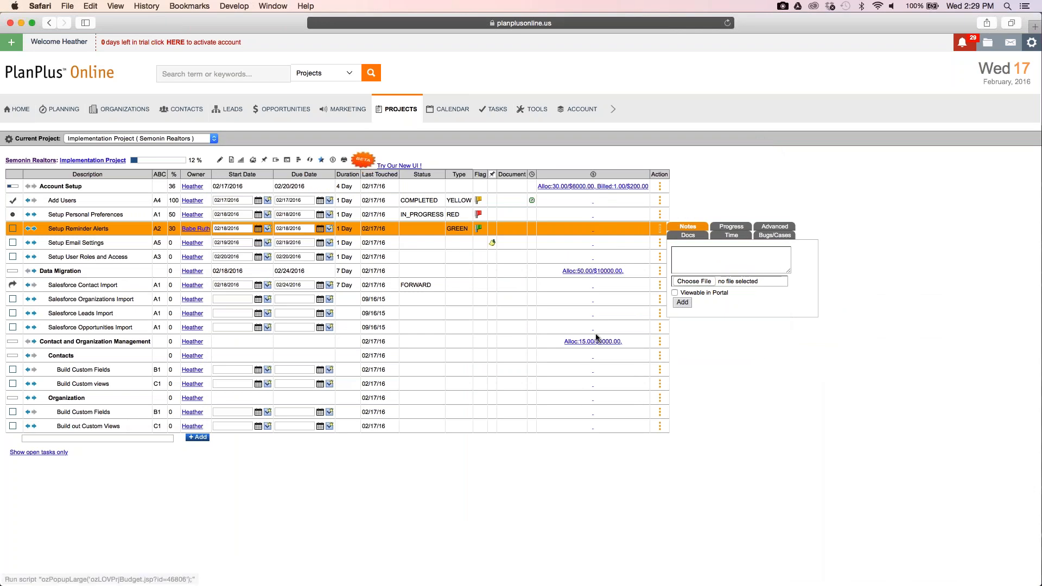
- Start a time sheet for Salesforce Contact Import with the time clock running and enter 1 hour 15 minutes
{"action": "left_click", "coordinate": [600, 288]}
{"action": "left_click", "coordinate": [730, 294]}
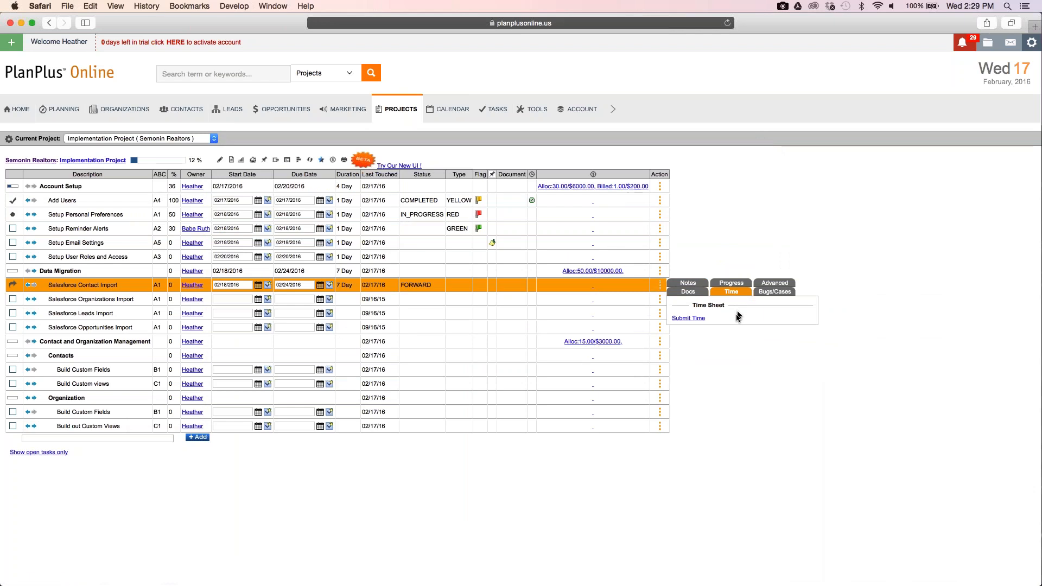
{"action": "left_click", "coordinate": [697, 318]}
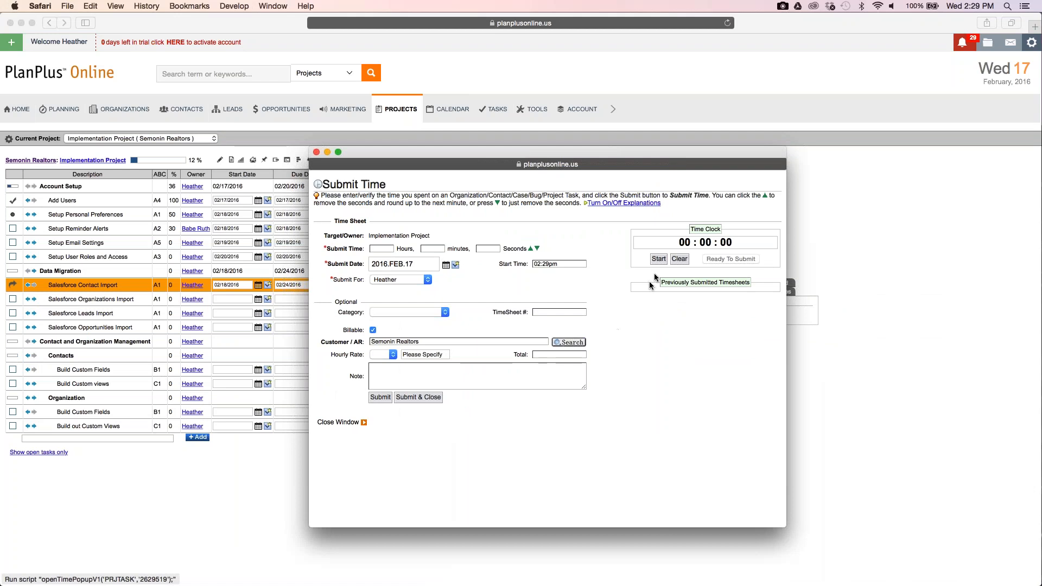
{"action": "left_click", "coordinate": [658, 259]}
{"action": "left_click", "coordinate": [382, 250]}
{"action": "type", "text": "1"}
{"action": "left_click", "coordinate": [427, 249]}
- Set the time sheet's hourly rate to 200, add a placeholder note, submit it and close the time form
{"action": "left_click", "coordinate": [392, 354]}
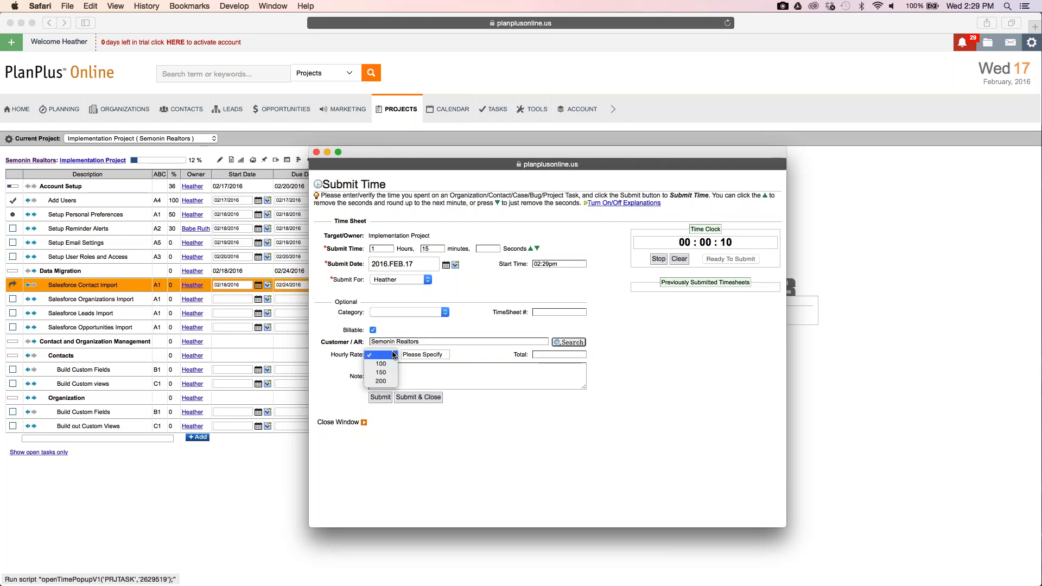
{"action": "left_click", "coordinate": [379, 381]}
{"action": "left_click", "coordinate": [390, 379]}
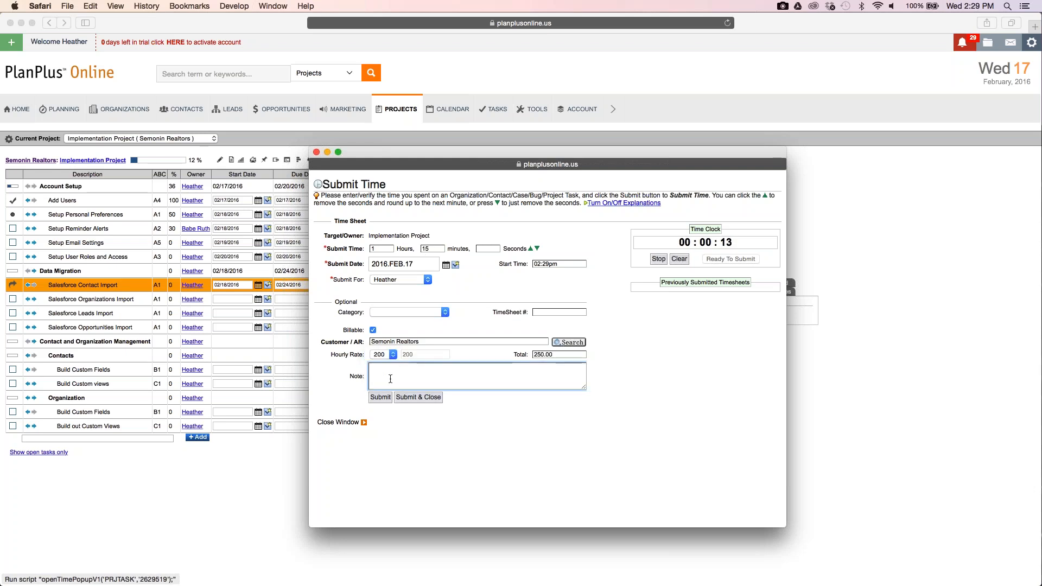
{"action": "type", "text": "rejaiobjirahrieowjaiobpjioajewpa"}
{"action": "left_click", "coordinate": [380, 397]}
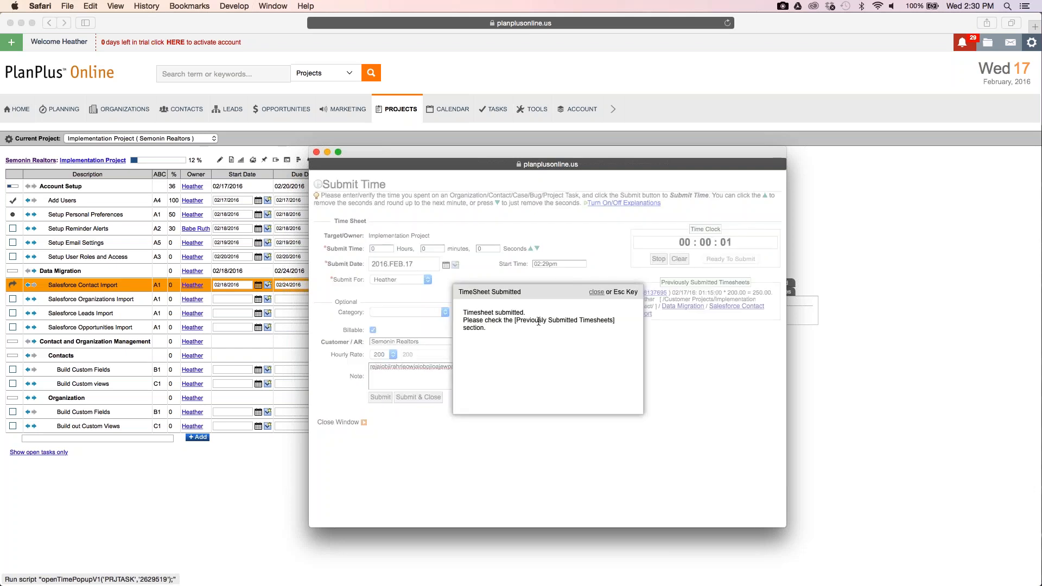
{"action": "left_click", "coordinate": [363, 422]}
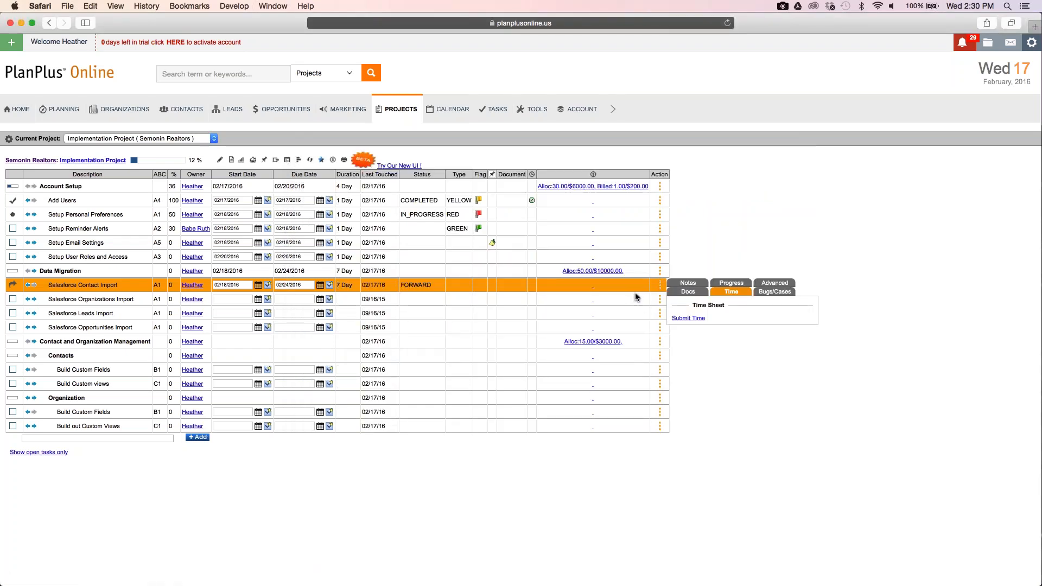
- Review the project's billing estimates from Data Migration, comparing submitted timesheet totals with the estimated hours, then close them
{"action": "right_click", "coordinate": [728, 380]}
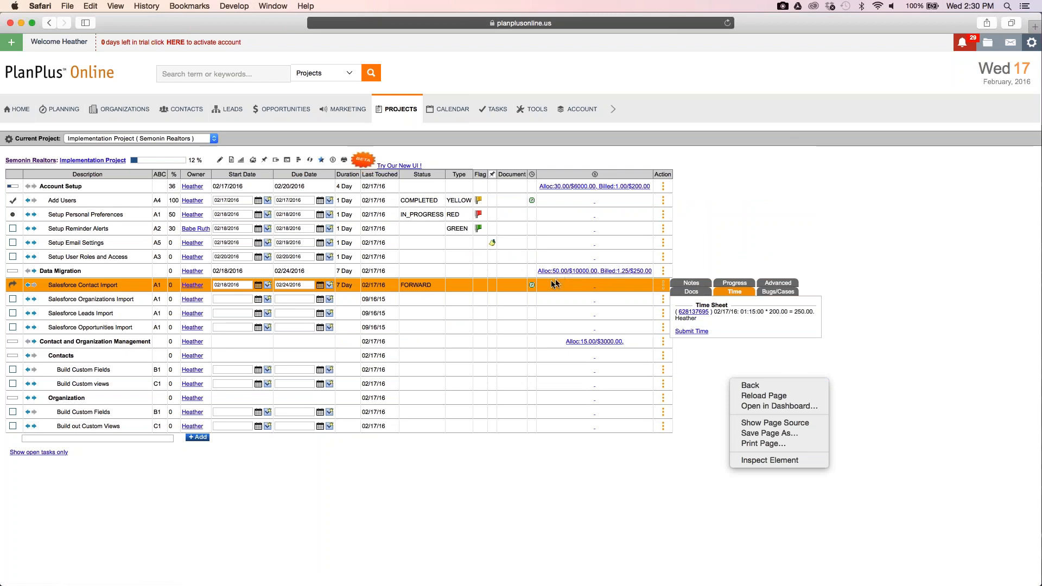
{"action": "left_click", "coordinate": [580, 272]}
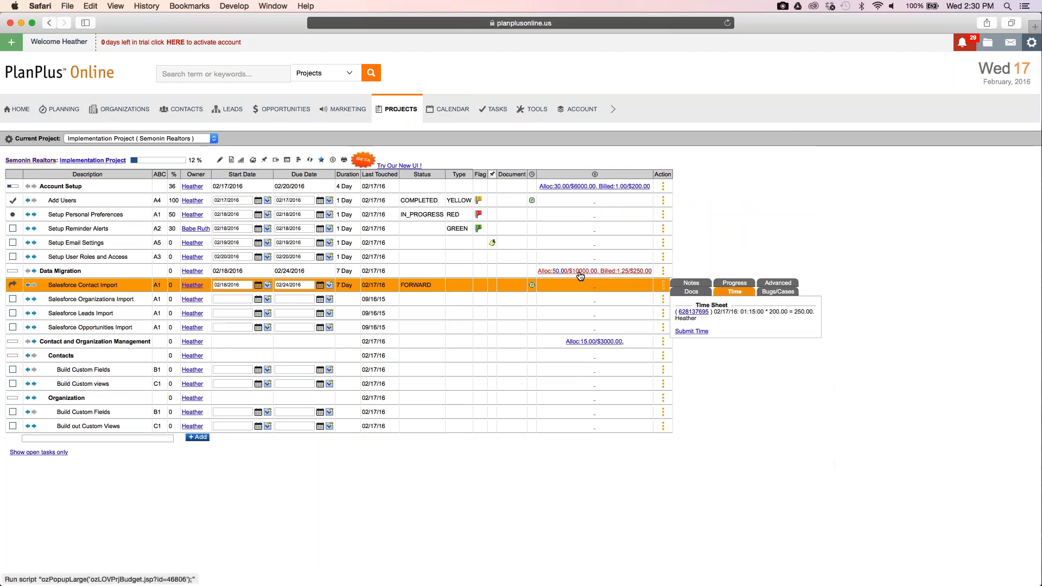
{"action": "left_click", "coordinate": [582, 272]}
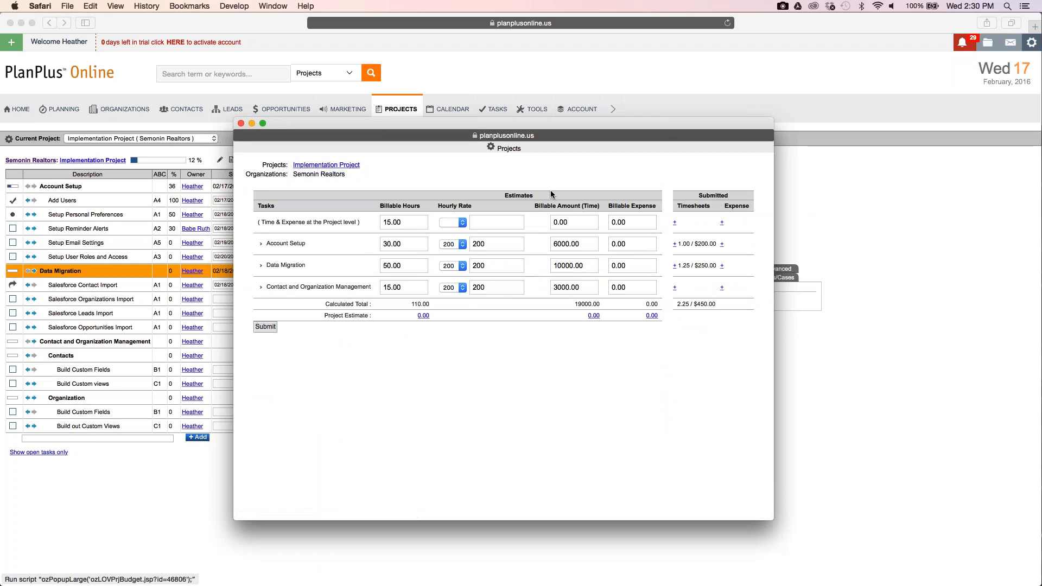
{"action": "triple_click", "coordinate": [692, 304]}
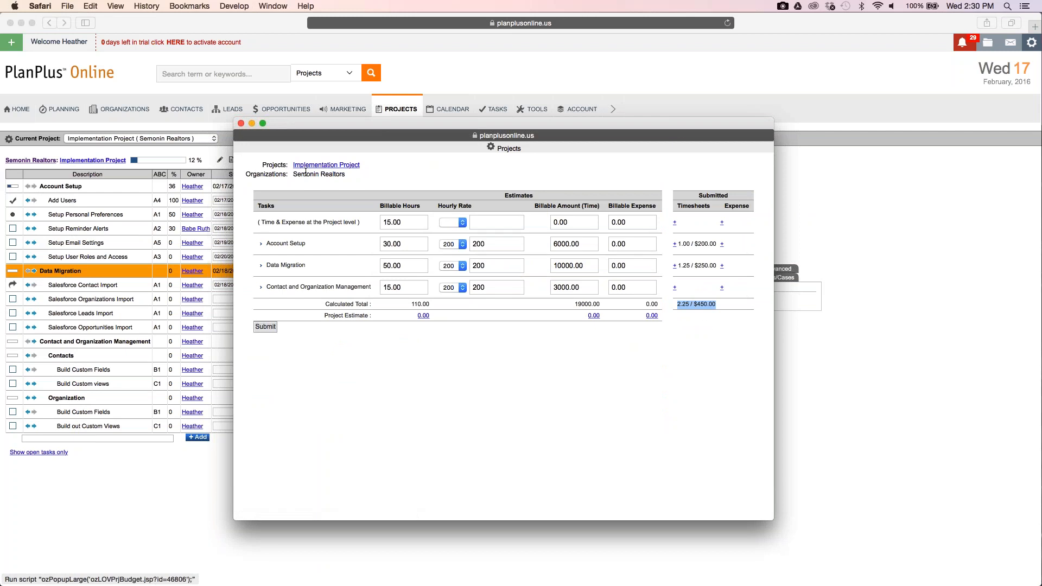
{"action": "left_click_drag", "start_coordinate": [428, 304], "coordinate": [410, 304]}
{"action": "triple_click", "coordinate": [680, 301]}
{"action": "left_click", "coordinate": [241, 123]}
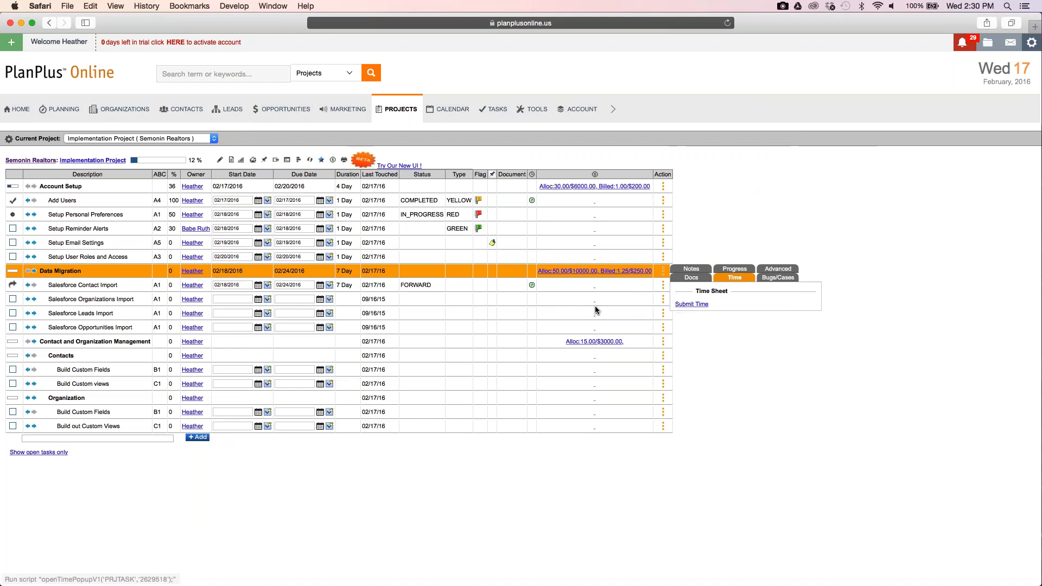
- Examine the time submission form for Salesforce Organizations Import, including its category choices and customer field, and close it without submitting
{"action": "left_click", "coordinate": [545, 299]}
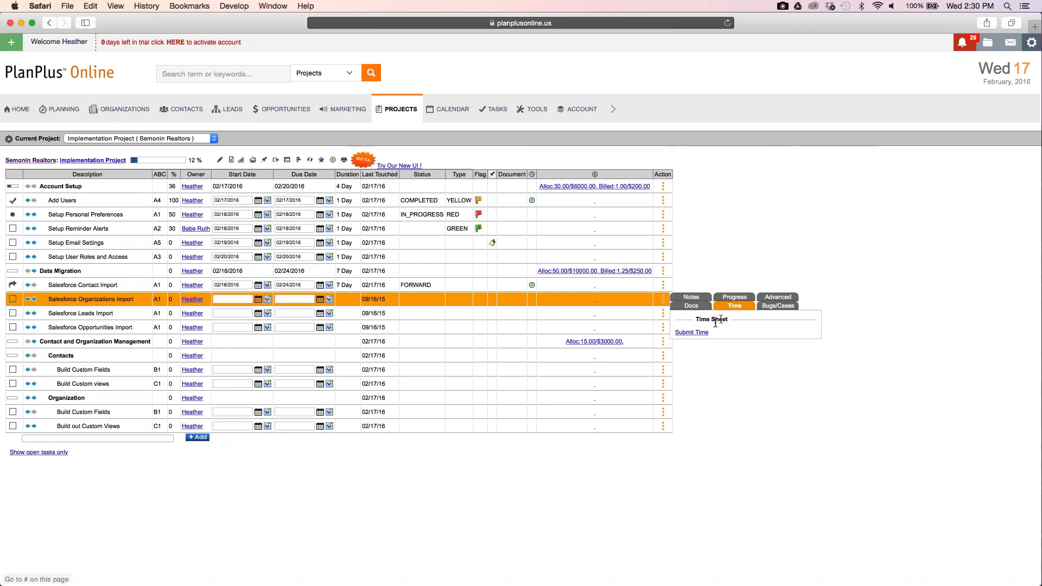
{"action": "left_click", "coordinate": [692, 332]}
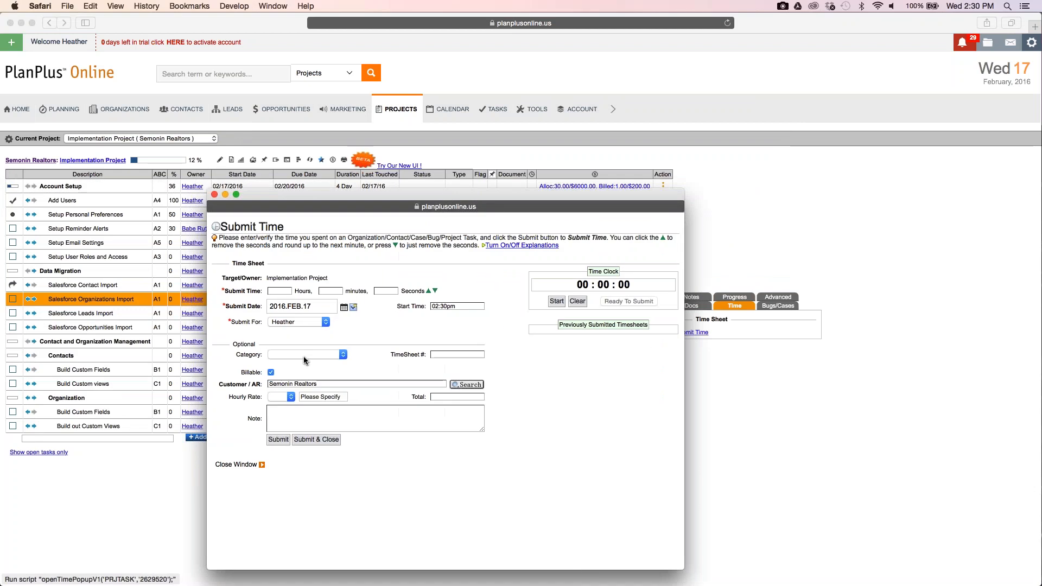
{"action": "left_click", "coordinate": [304, 355]}
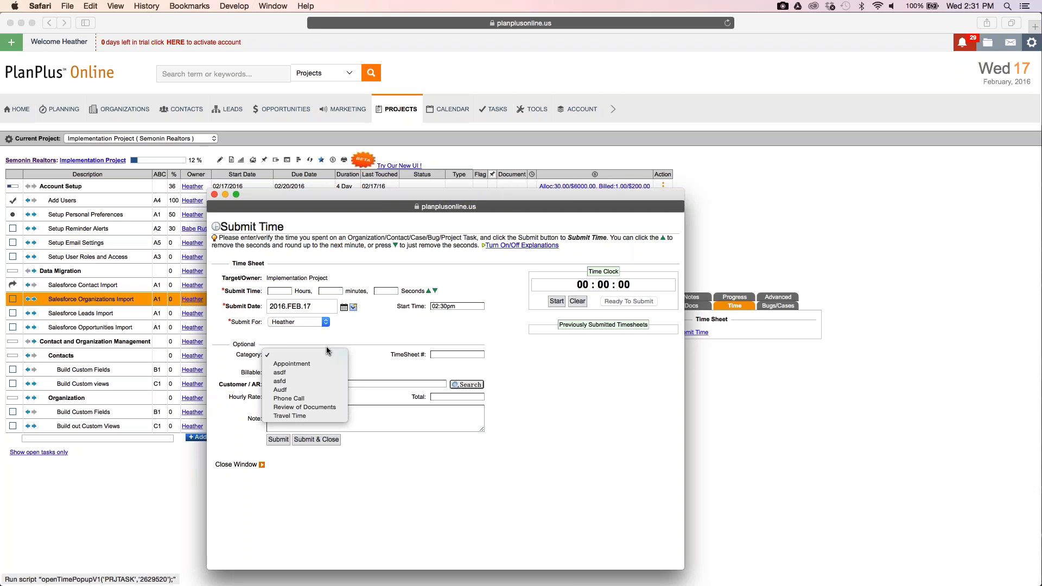
{"action": "left_click", "coordinate": [413, 356]}
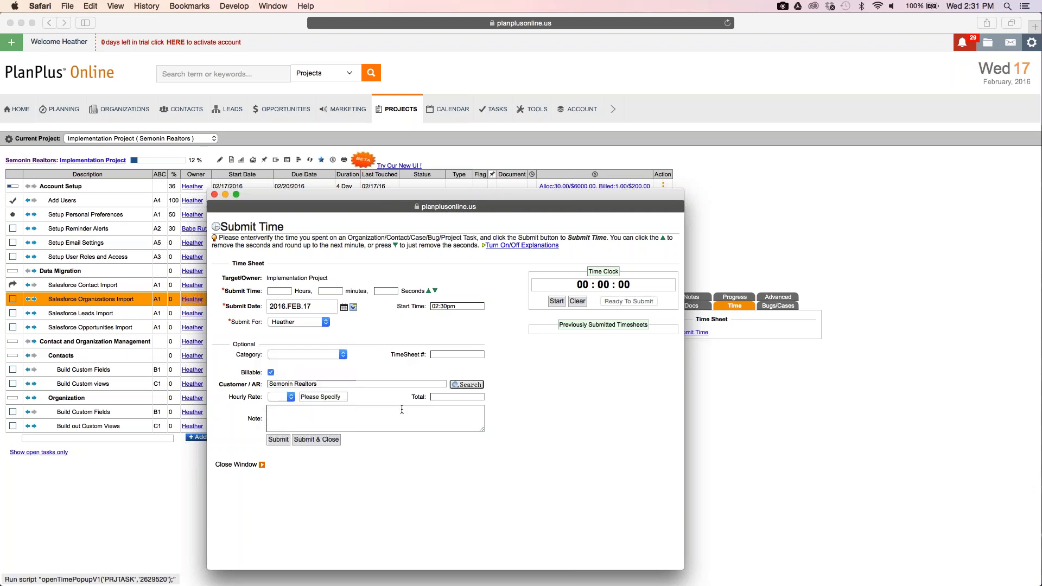
{"action": "left_click_drag", "start_coordinate": [243, 386], "coordinate": [258, 387]}
{"action": "left_click", "coordinate": [214, 195]}
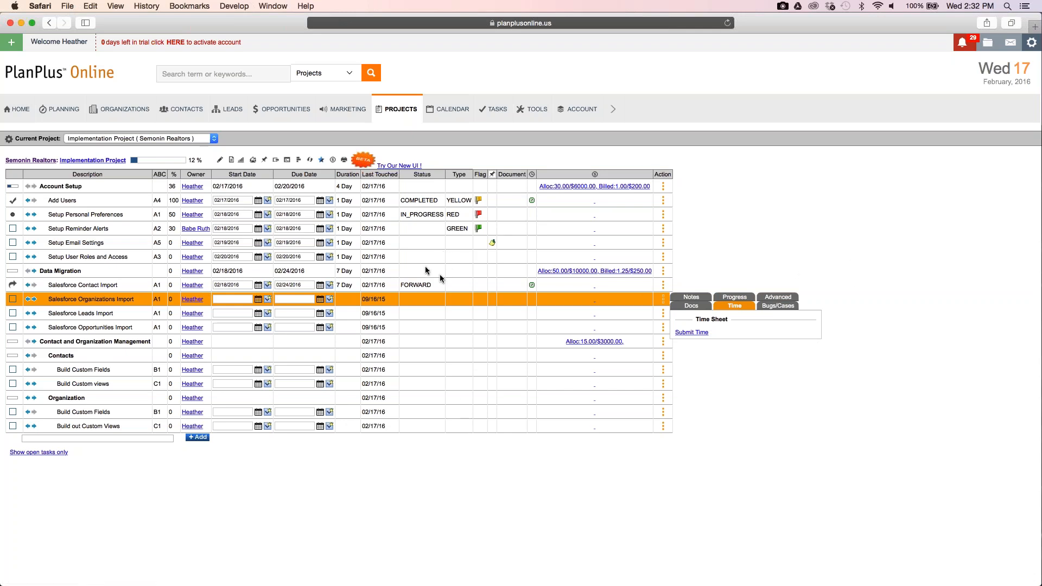
{"action": "left_click_drag", "start_coordinate": [214, 159], "coordinate": [344, 163]}
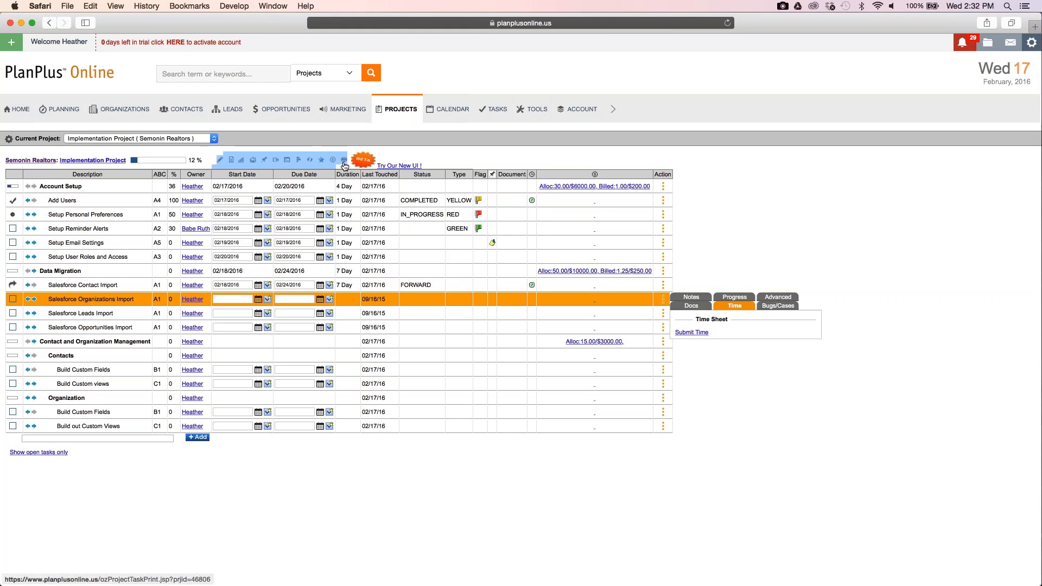
{"action": "left_click", "coordinate": [438, 162]}
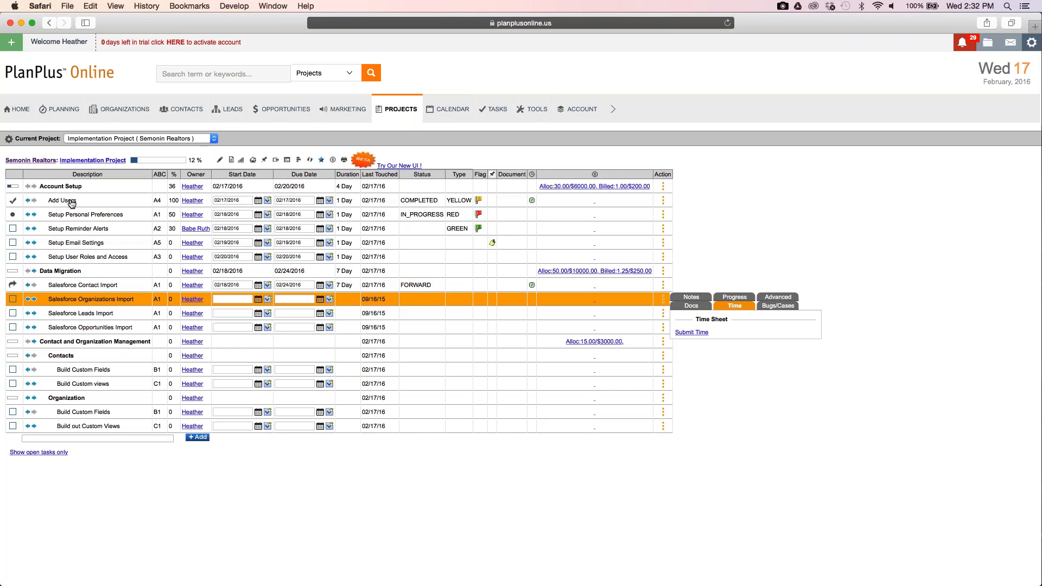
- Edit the Implementation Project's details, set its status to 3-Executing and submit the change
{"action": "left_click", "coordinate": [222, 164]}
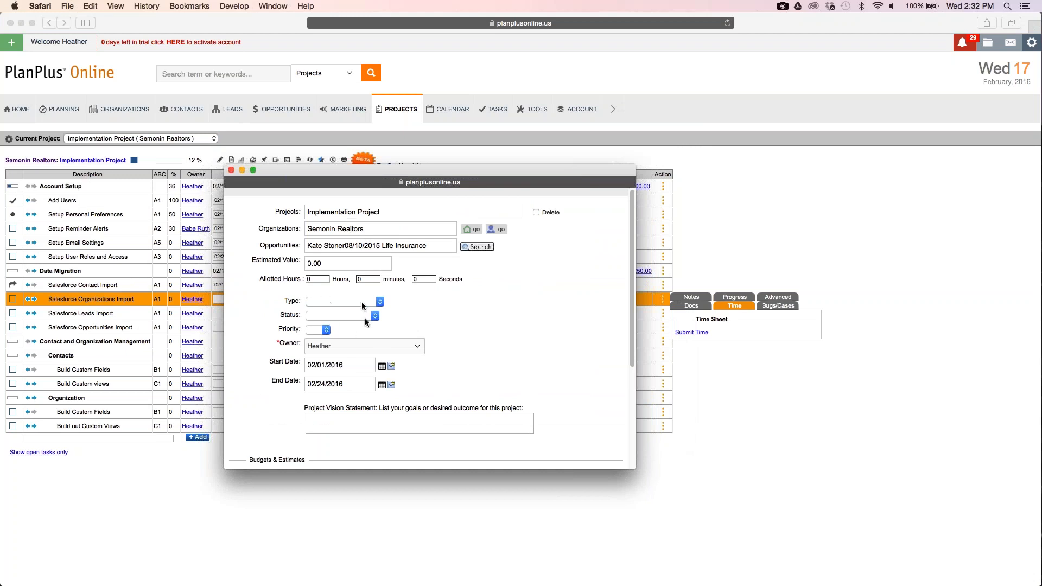
{"action": "scroll", "coordinate": [358, 345], "scroll_direction": "down", "scroll_amount": 2}
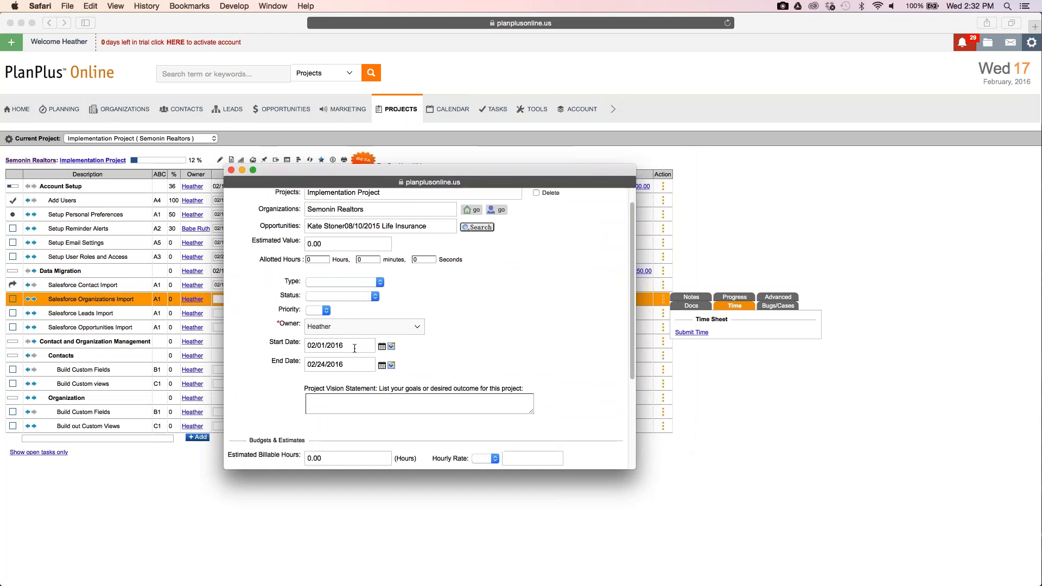
{"action": "scroll", "coordinate": [354, 347], "scroll_direction": "down", "scroll_amount": 2}
{"action": "left_click", "coordinate": [362, 271]}
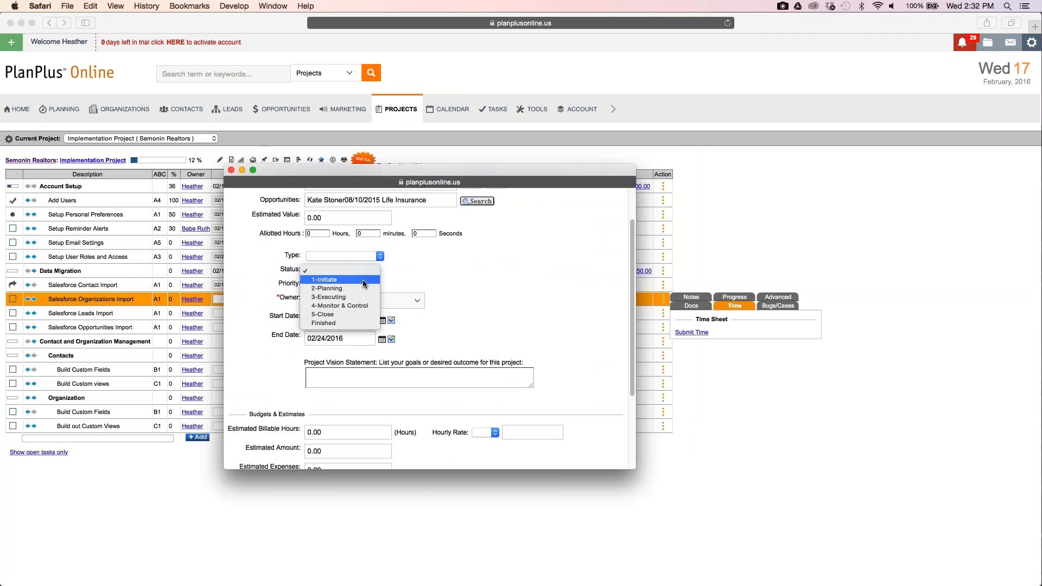
{"action": "left_click", "coordinate": [365, 288]}
{"action": "left_click", "coordinate": [360, 271]}
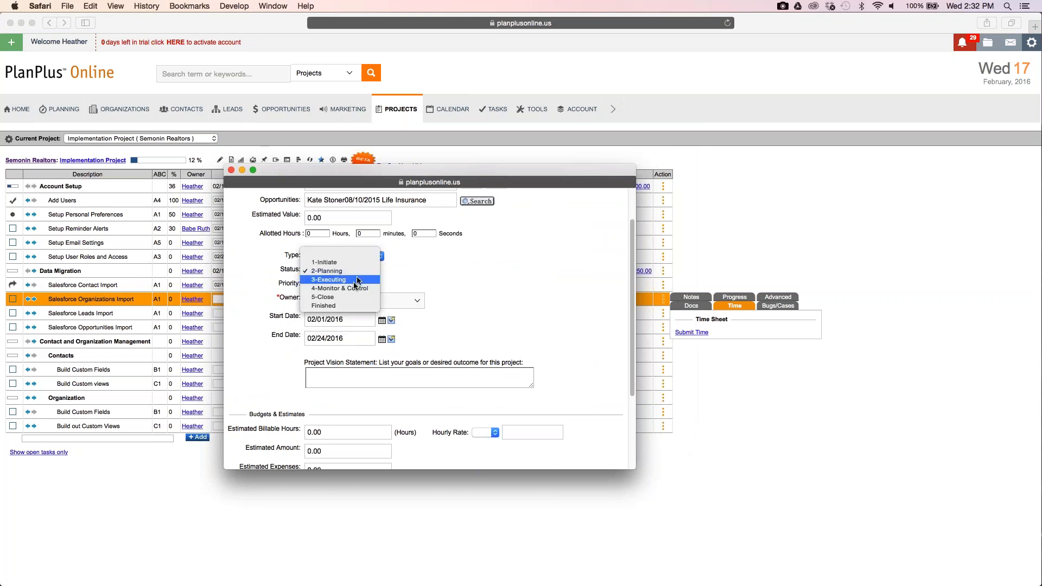
{"action": "left_click", "coordinate": [357, 280]}
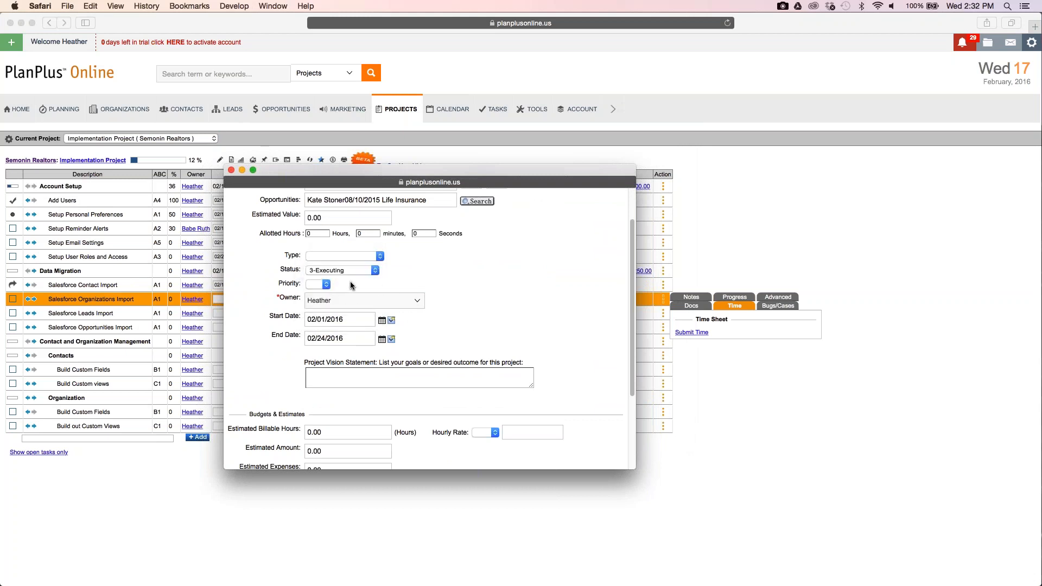
{"action": "scroll", "coordinate": [350, 285], "scroll_direction": "down", "scroll_amount": 5}
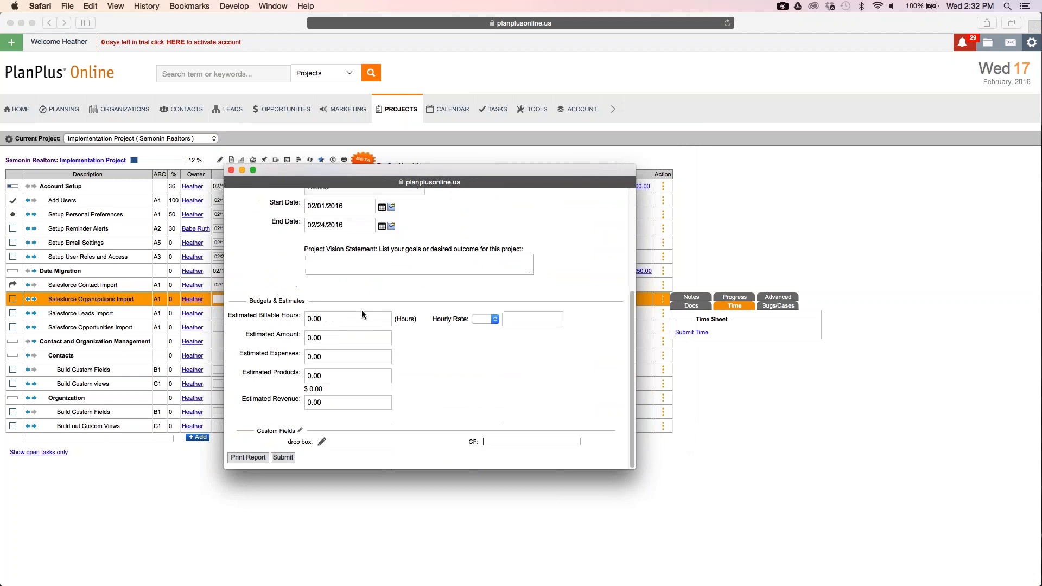
{"action": "left_click", "coordinate": [284, 457]}
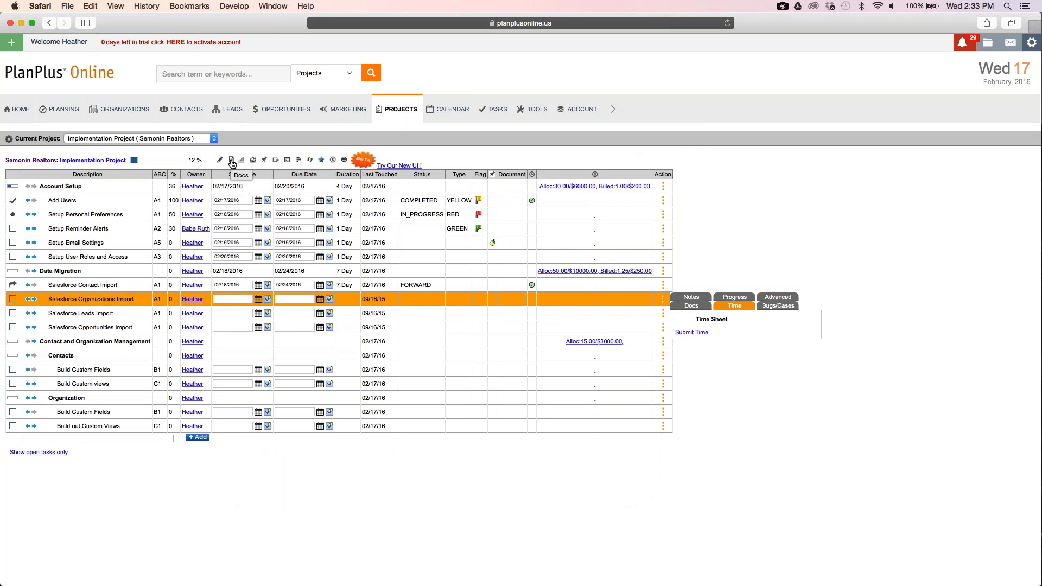
- View the documents attached to Setup Email Settings and the Implementation Project's document folder, then close the file browser
{"action": "left_click", "coordinate": [509, 246]}
{"action": "left_click", "coordinate": [690, 249]}
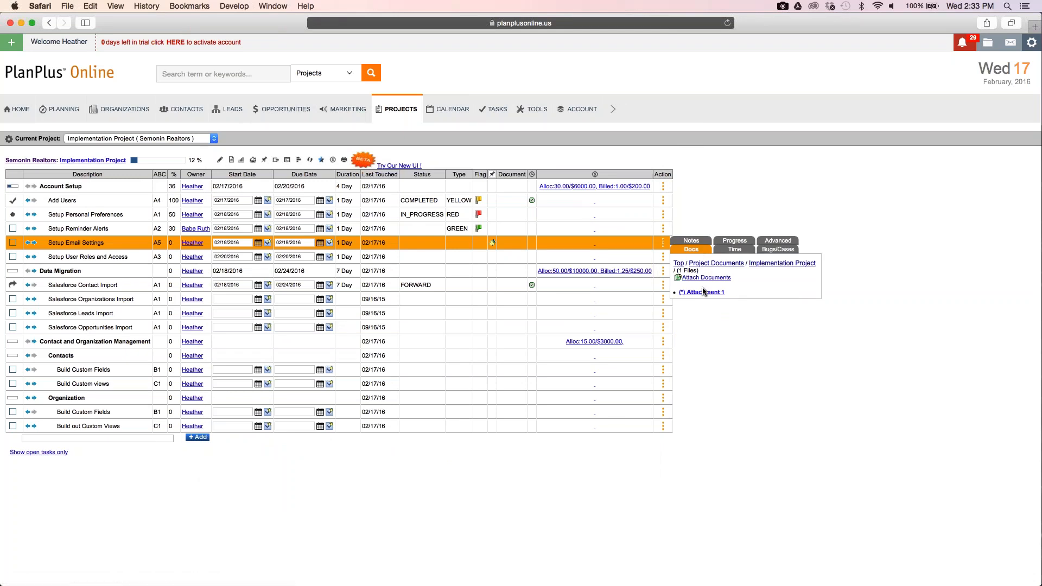
{"action": "left_click", "coordinate": [233, 160]}
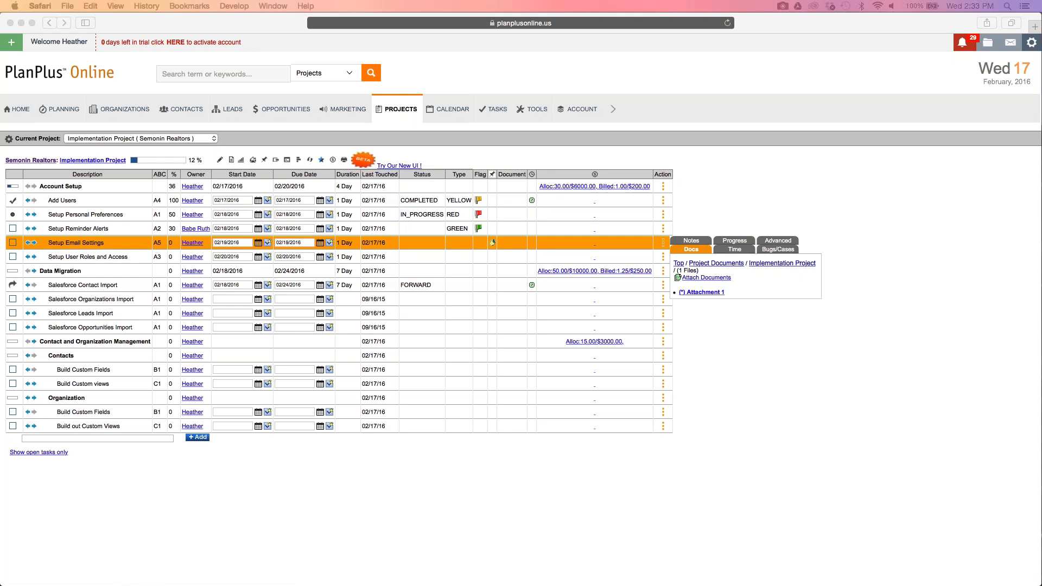
{"action": "left_click_drag", "start_coordinate": [0, 206], "coordinate": [381, 158]}
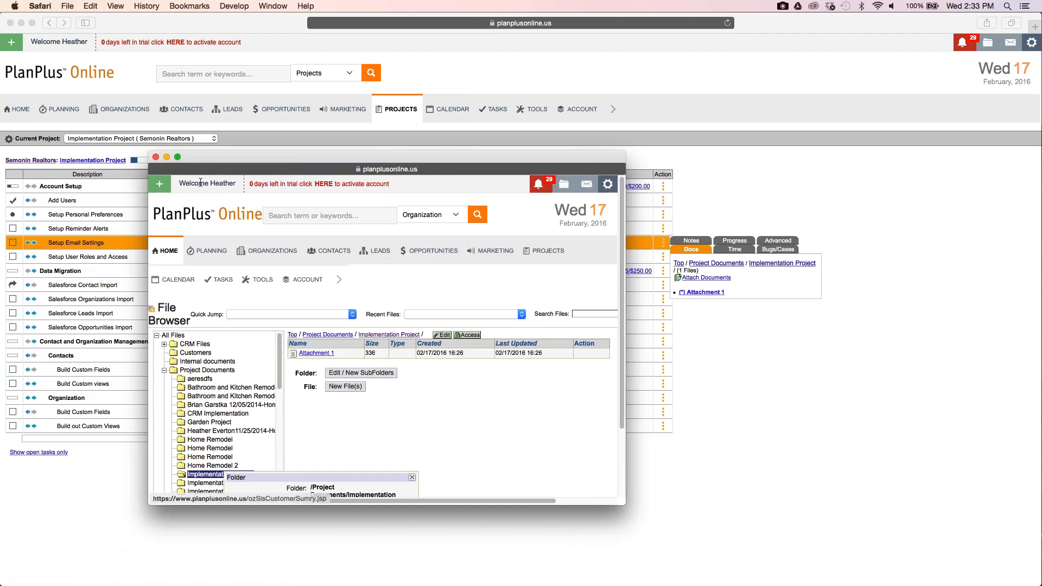
{"action": "left_click", "coordinate": [156, 157]}
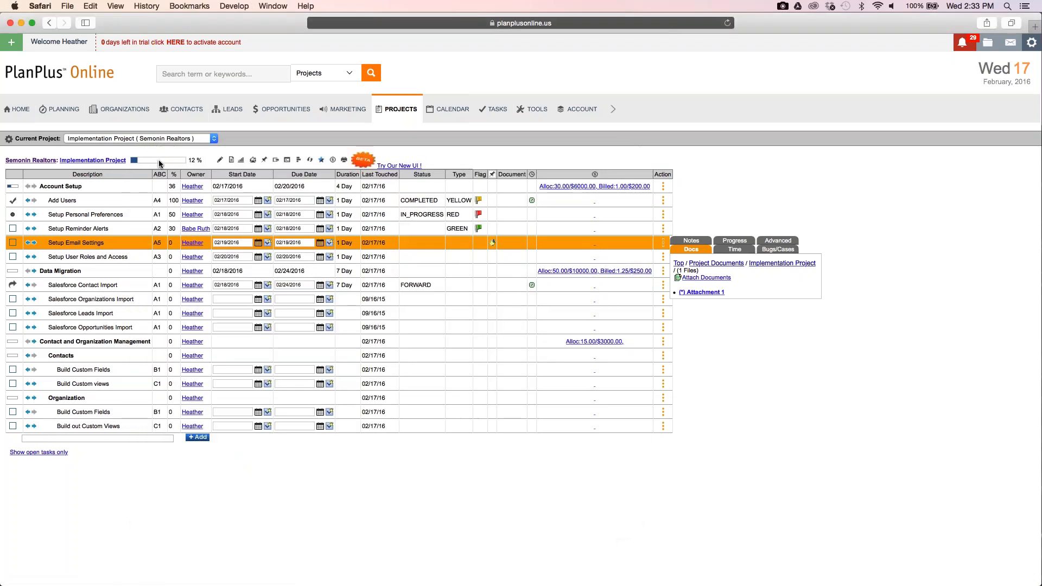
- Bring up the Project Information report and examine its summary, dates, task progress and users
{"action": "left_click", "coordinate": [243, 162]}
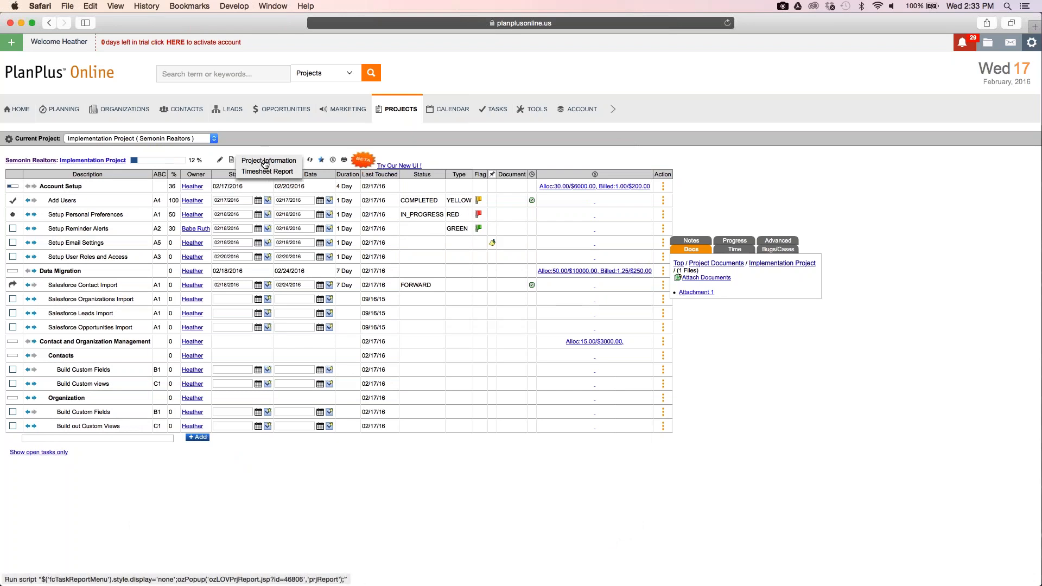
{"action": "left_click", "coordinate": [264, 161]}
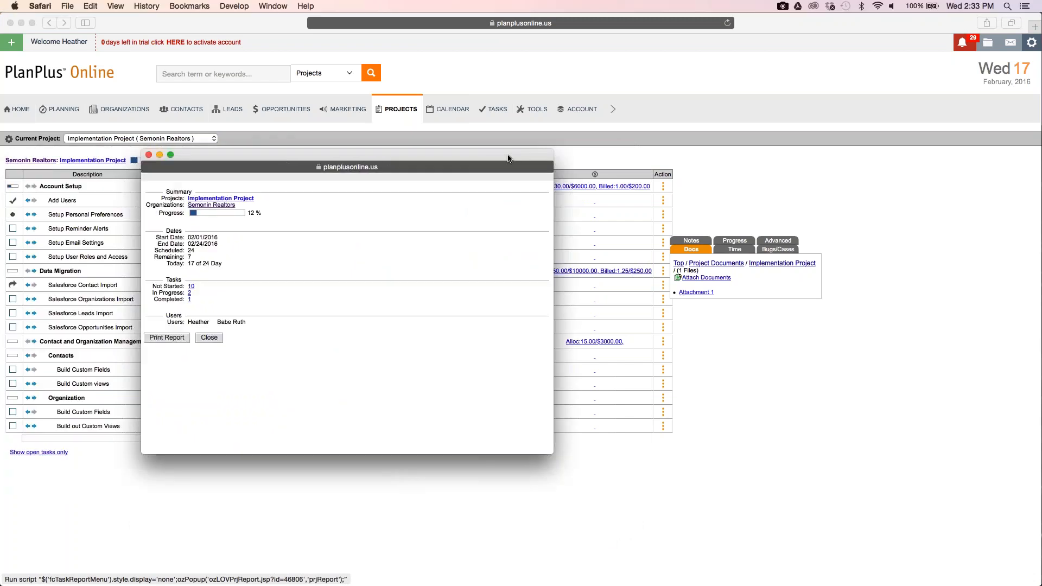
{"action": "left_click_drag", "start_coordinate": [263, 375], "coordinate": [131, 205]}
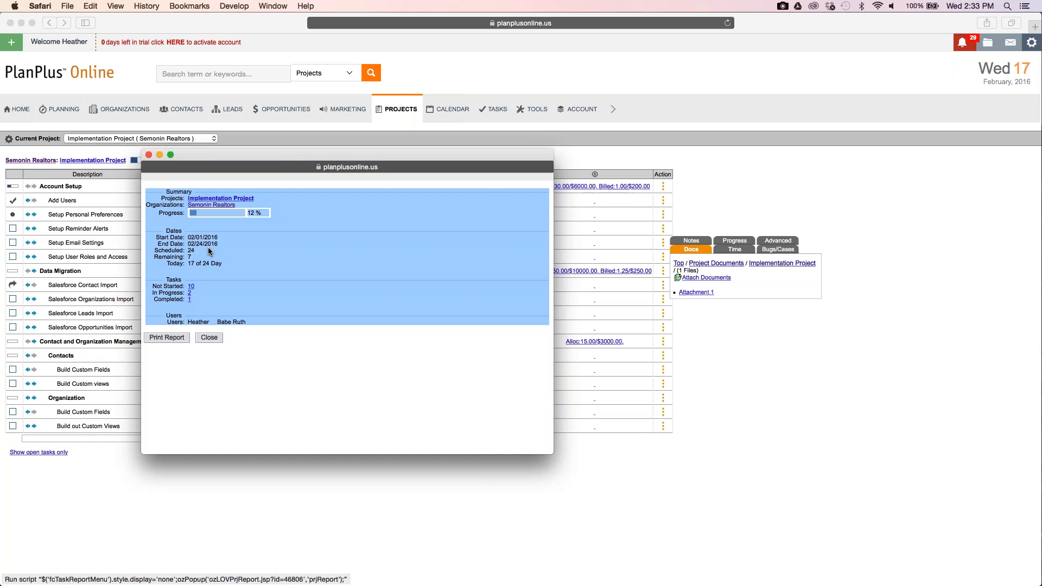
{"action": "left_click", "coordinate": [163, 285]}
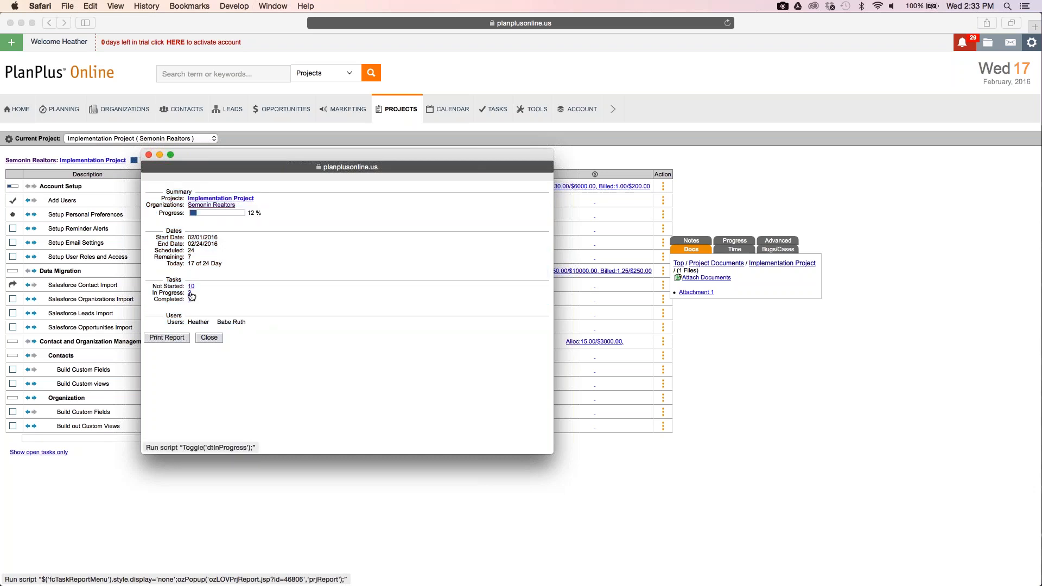
- Expand the Not Started, In Progress and Completed task lists in the project report, review them and close the report
{"action": "left_click", "coordinate": [191, 287]}
{"action": "left_click_drag", "start_coordinate": [188, 292], "coordinate": [192, 358]}
{"action": "left_click", "coordinate": [191, 287]}
{"action": "left_click", "coordinate": [189, 299]}
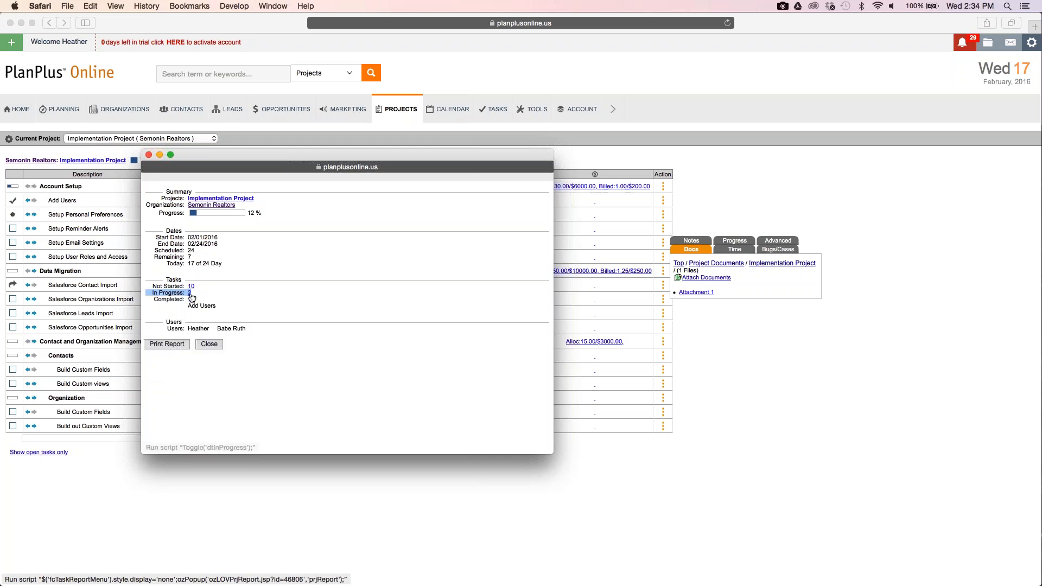
{"action": "left_click", "coordinate": [189, 293]}
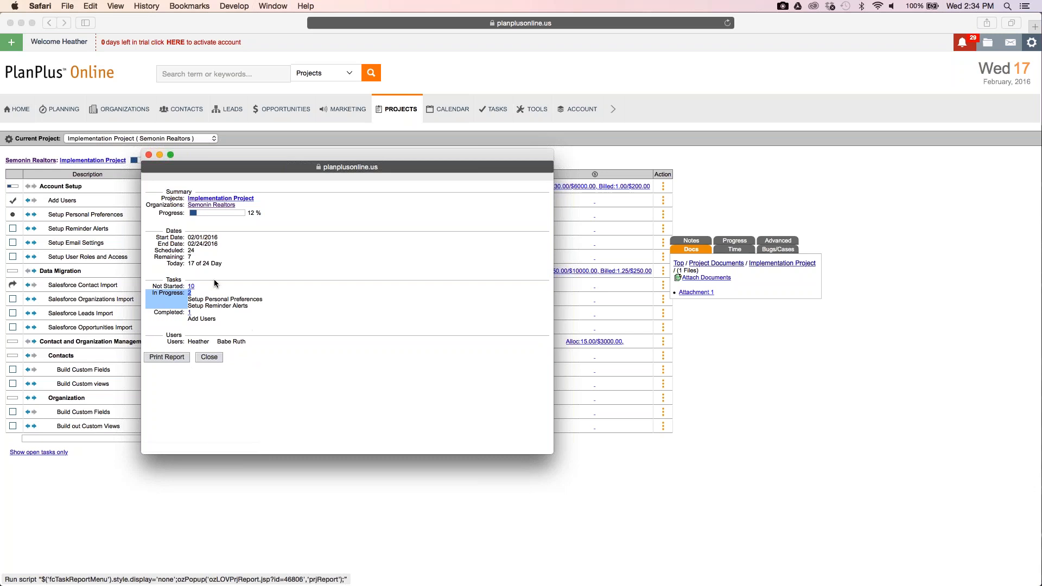
{"action": "left_click", "coordinate": [191, 286]}
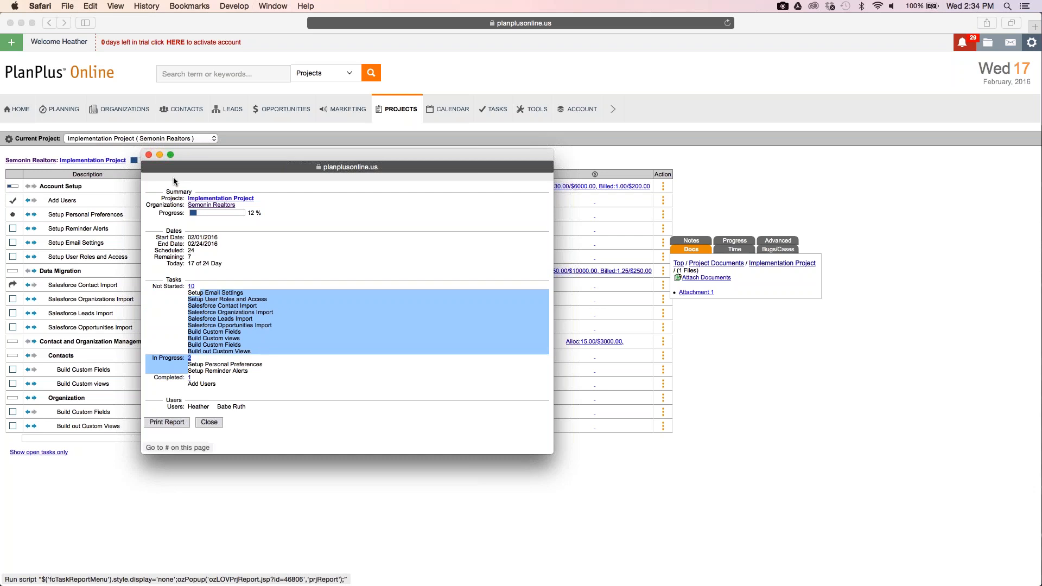
{"action": "left_click", "coordinate": [148, 155]}
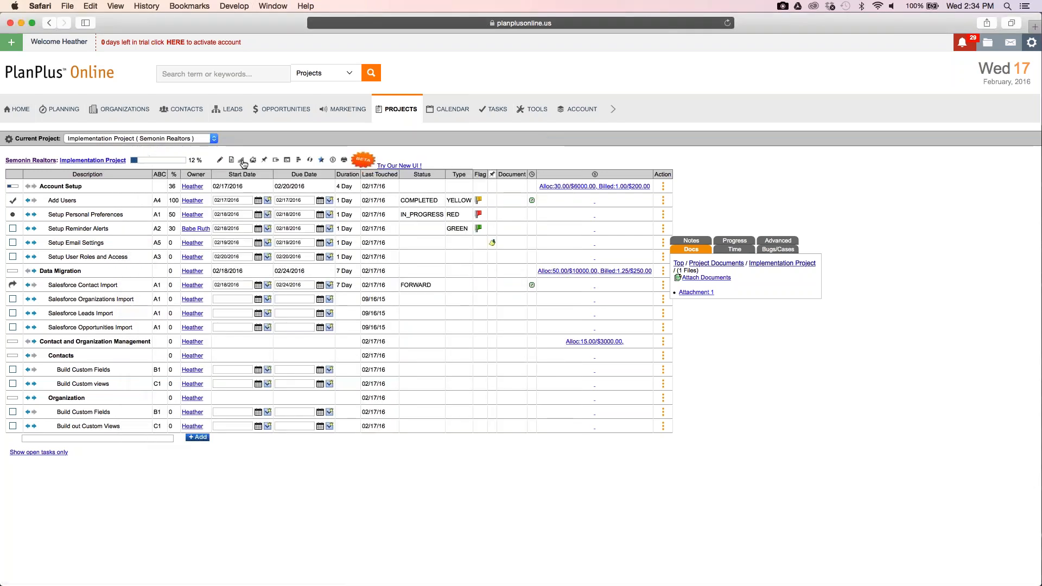
- Bring up the project's Times report, examine the user, date and notes of its time entries, and close it
{"action": "left_click", "coordinate": [240, 159]}
{"action": "left_click", "coordinate": [253, 173]}
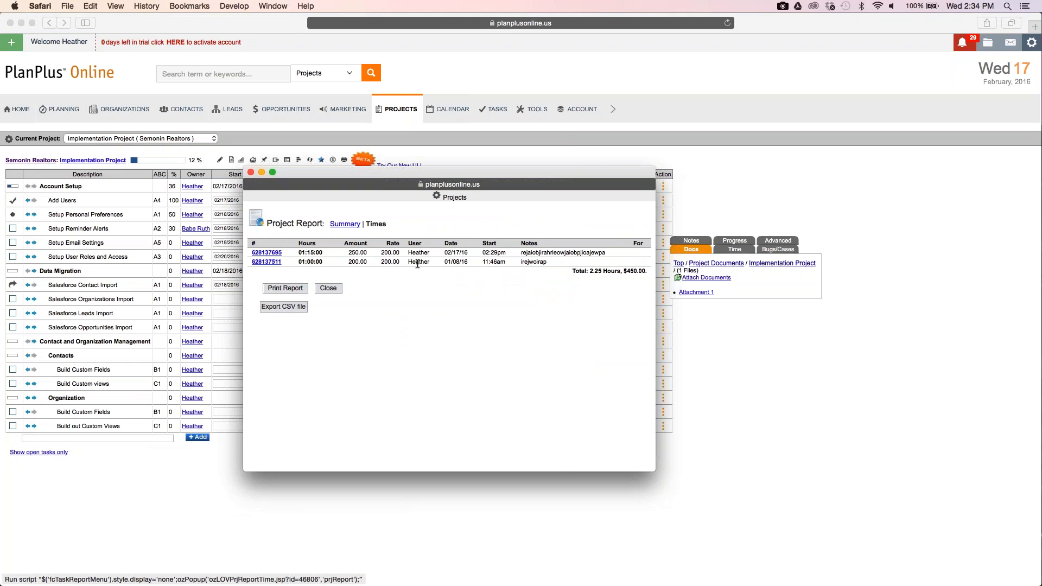
{"action": "double_click", "coordinate": [417, 263]}
{"action": "left_click", "coordinate": [462, 262]}
{"action": "double_click", "coordinate": [533, 264]}
{"action": "left_click", "coordinate": [329, 289]}
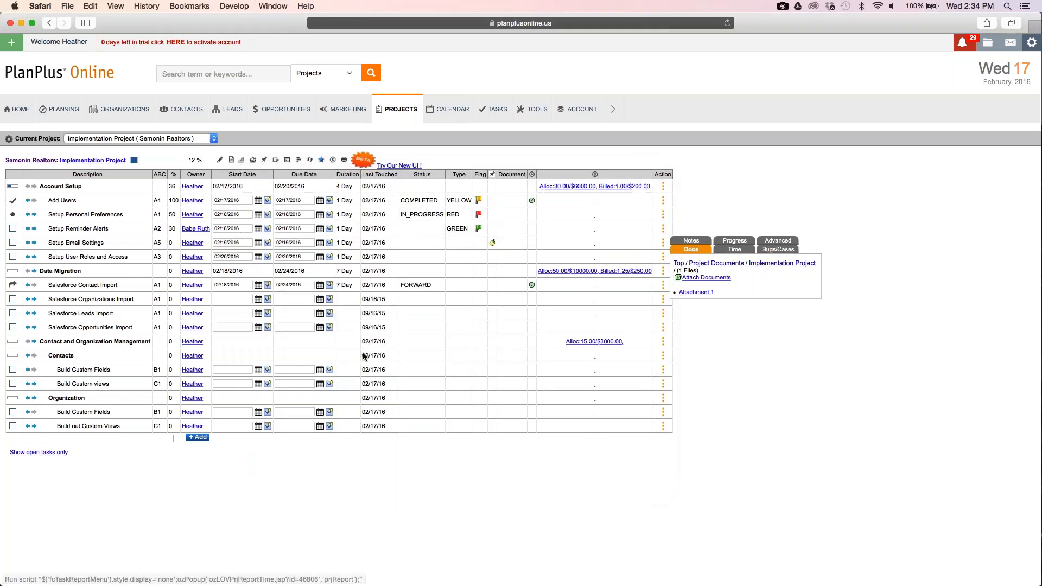
- Examine the project email's recipient fields, message body with project link, signature and add-as-note option, and close it without sending
{"action": "left_click", "coordinate": [253, 160]}
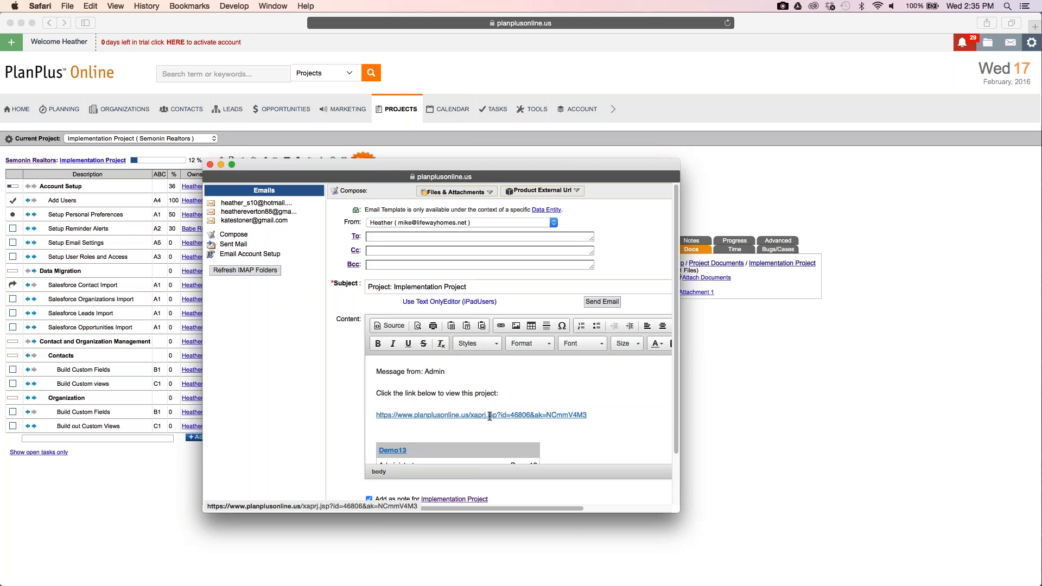
{"action": "left_click", "coordinate": [388, 241]}
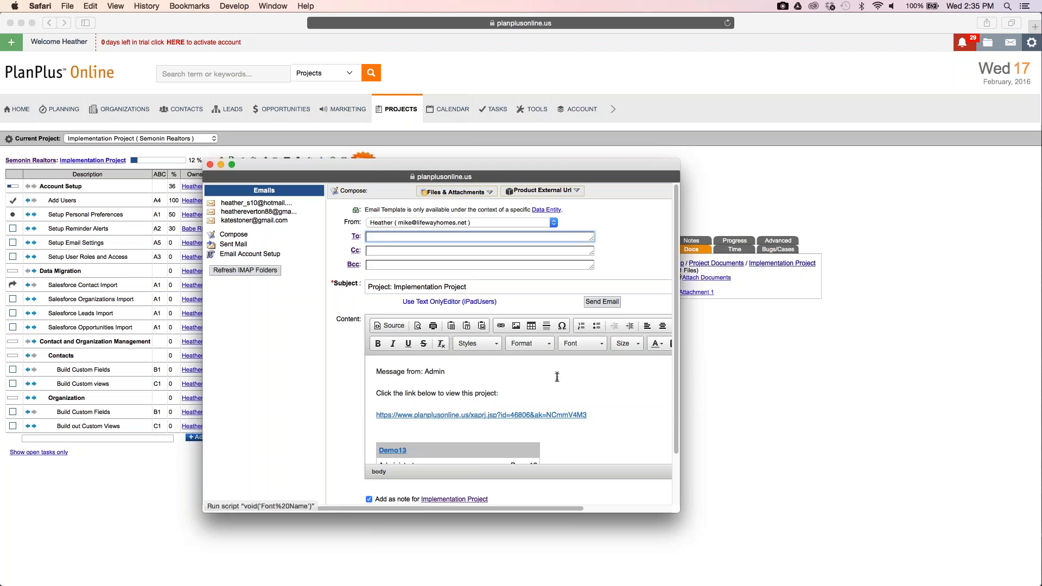
{"action": "double_click", "coordinate": [435, 372]}
{"action": "key", "text": "super+a"}
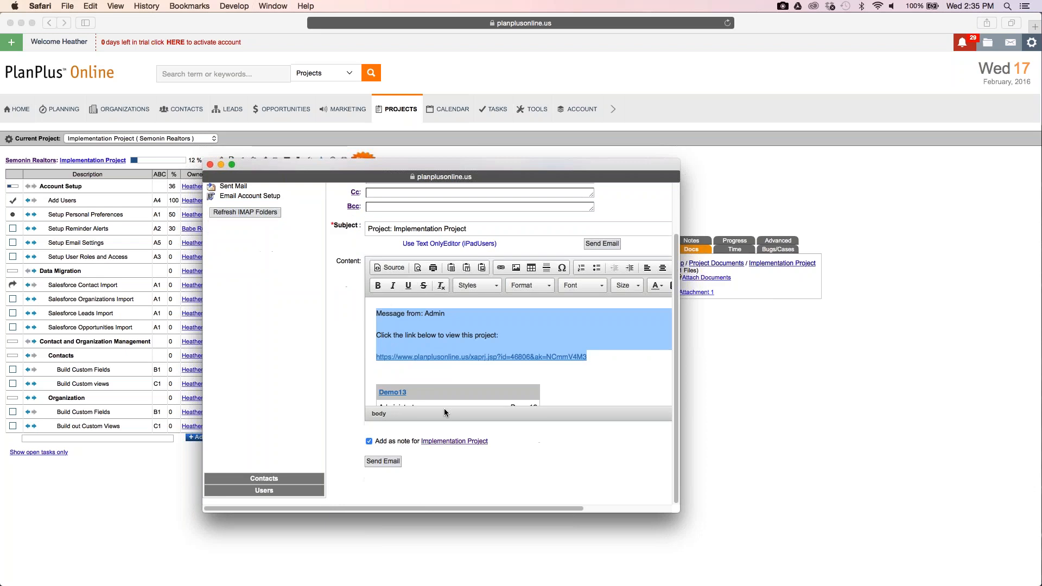
{"action": "scroll", "coordinate": [444, 396], "scroll_direction": "down", "scroll_amount": 2}
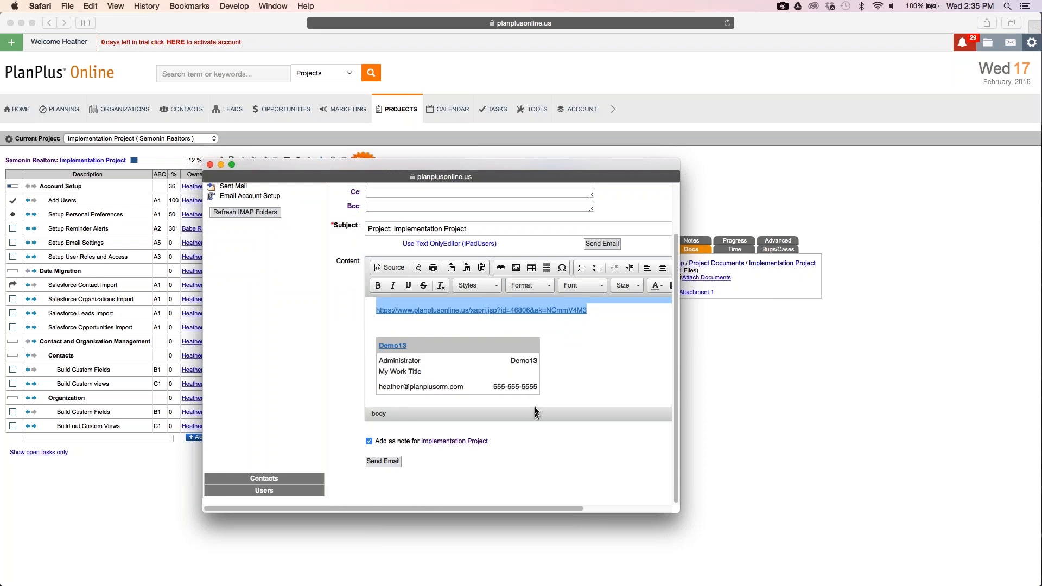
{"action": "scroll", "coordinate": [535, 413], "scroll_direction": "up", "scroll_amount": 5}
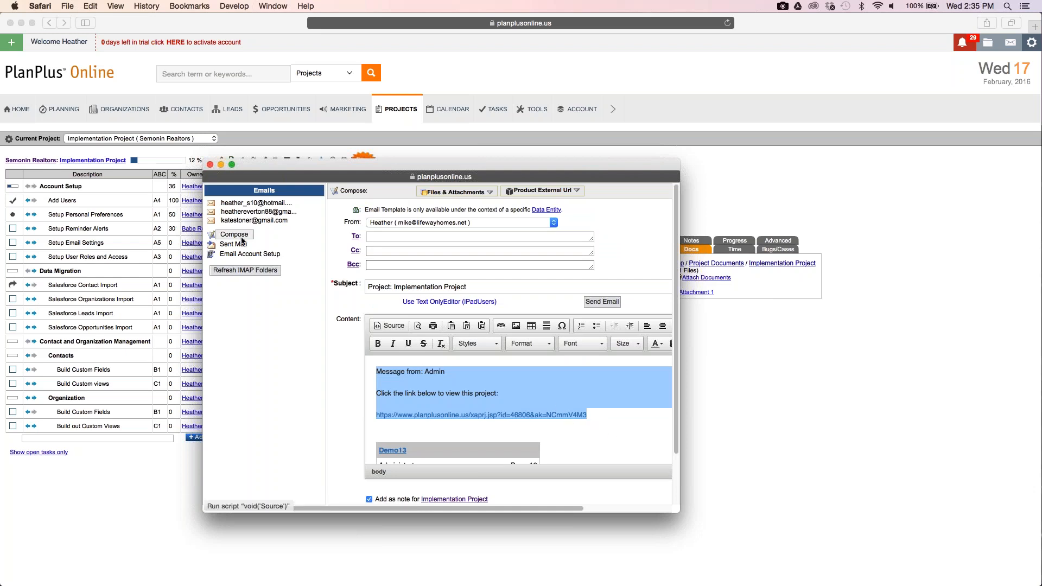
{"action": "left_click", "coordinate": [210, 164]}
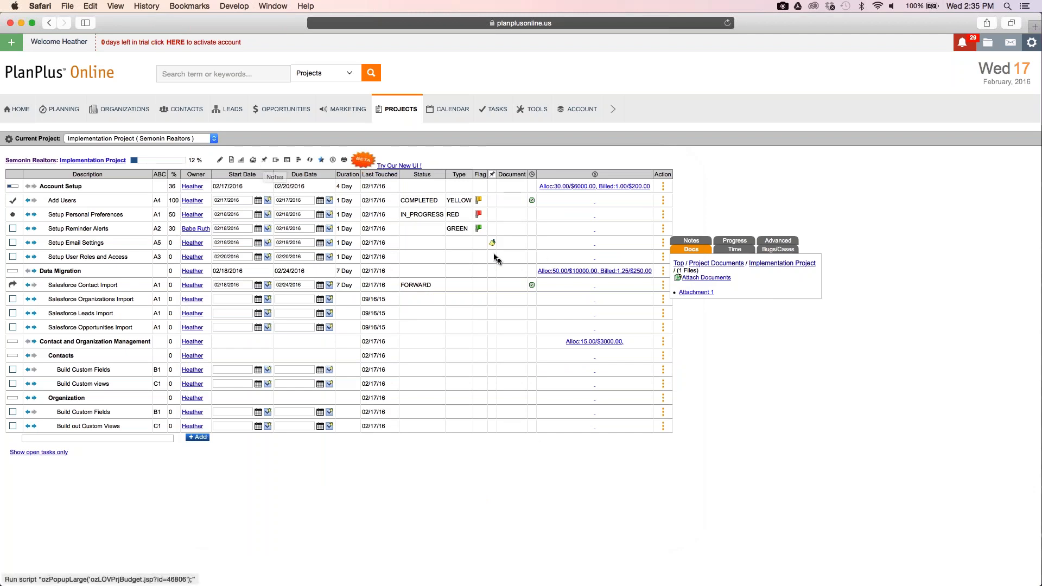
- View the notes on Setup Email Settings and the project-wide notes report, and close the report
{"action": "left_click", "coordinate": [506, 240]}
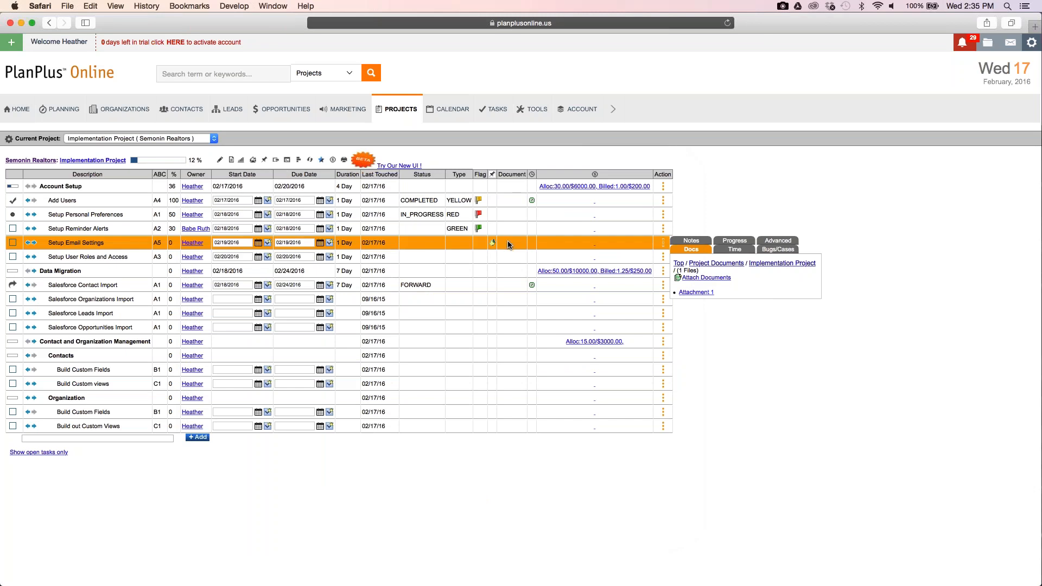
{"action": "left_click", "coordinate": [692, 242]}
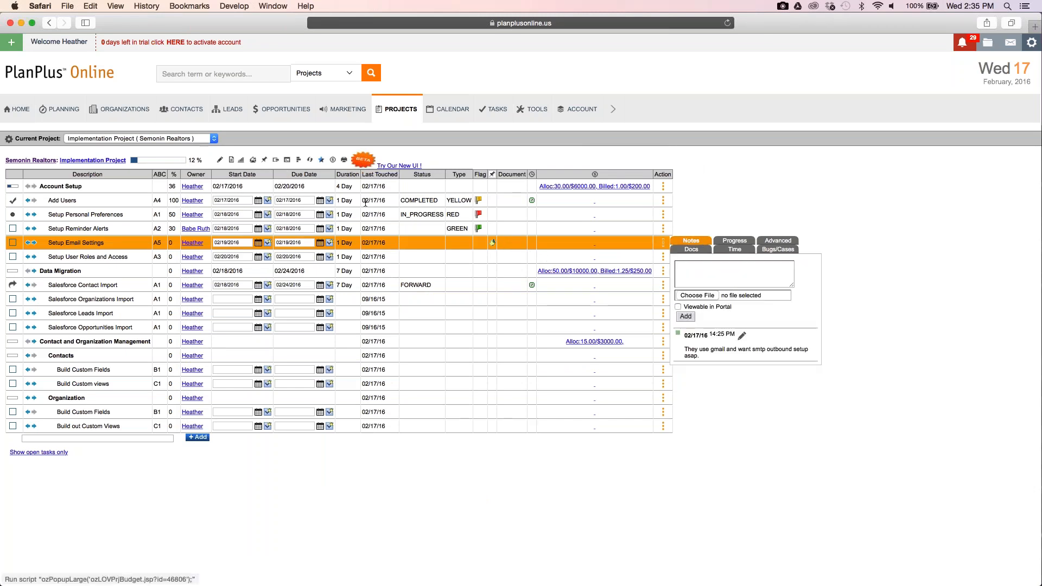
{"action": "left_click", "coordinate": [265, 162]}
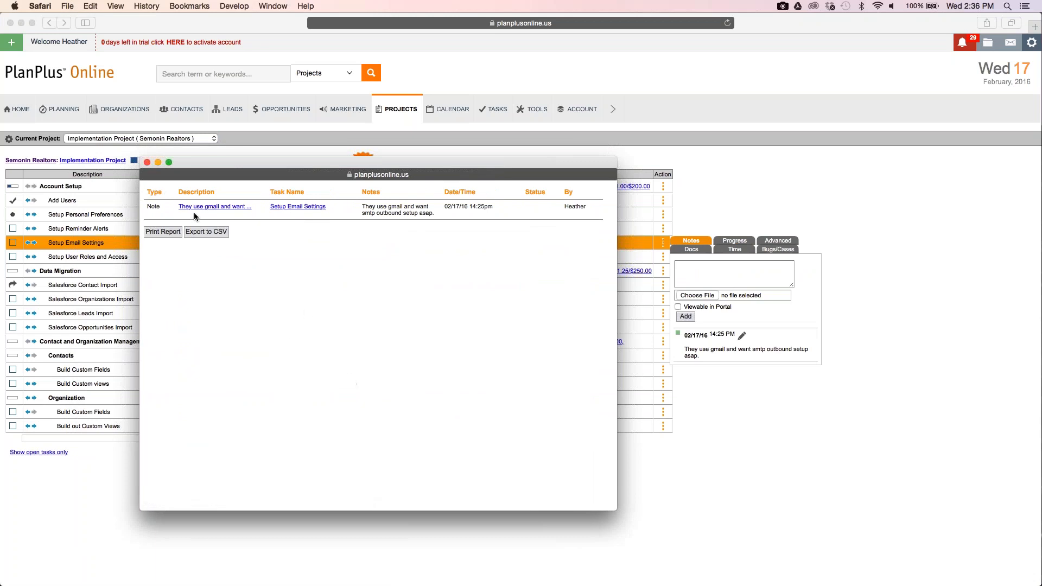
{"action": "left_click", "coordinate": [147, 163]}
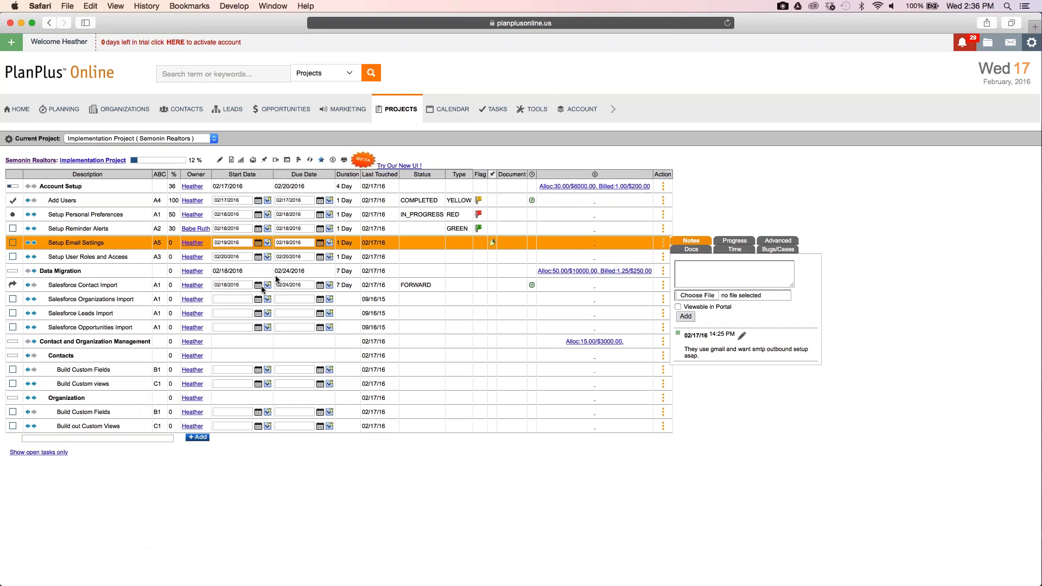
- Export the Implementation Project to CSV and bring the downloaded report-64.csv into view in Excel, clearing the other workbook away
{"action": "left_click", "coordinate": [278, 161]}
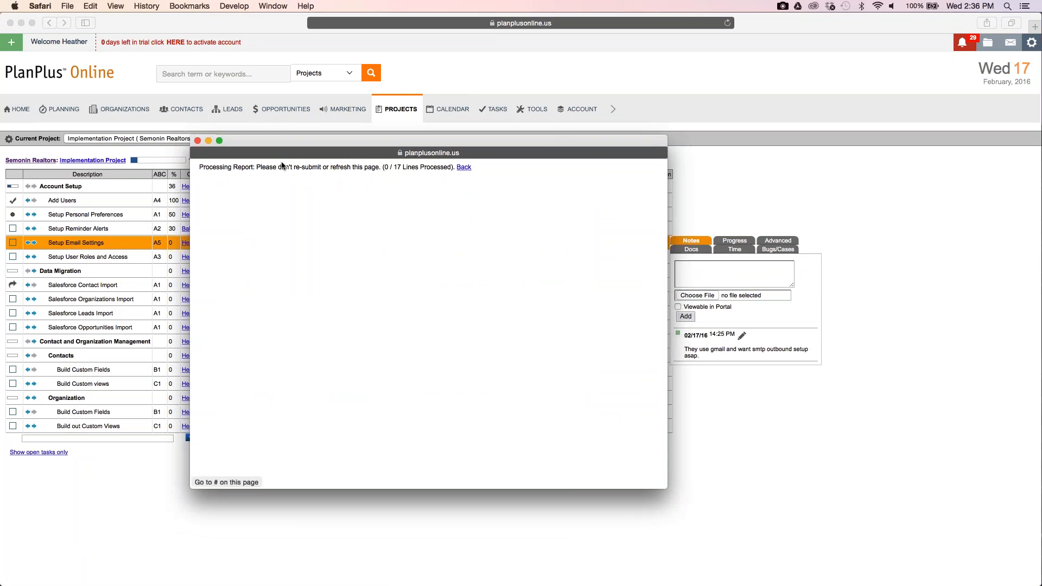
{"action": "left_click", "coordinate": [198, 141]}
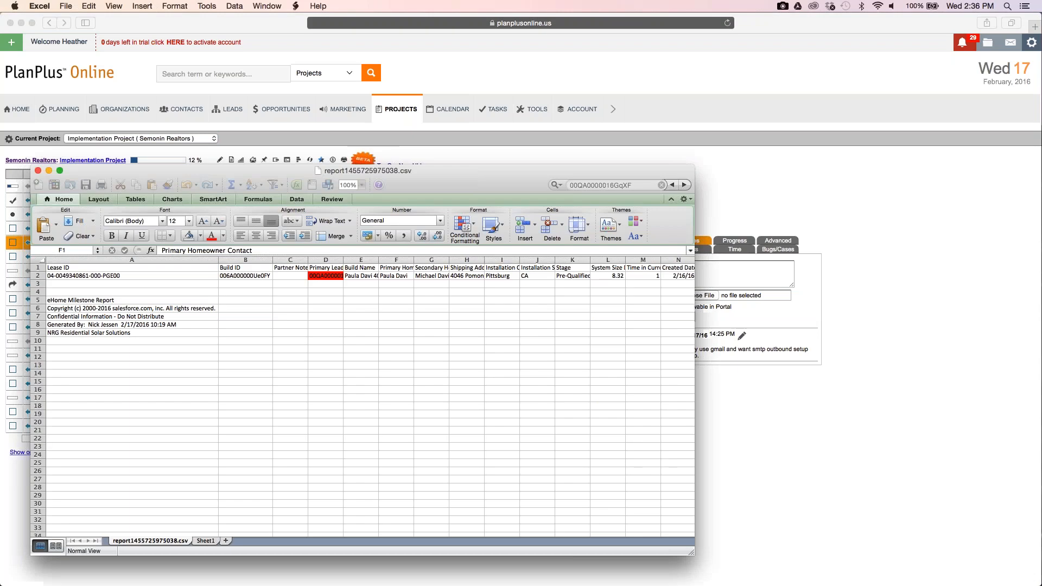
{"action": "left_click", "coordinate": [49, 172]}
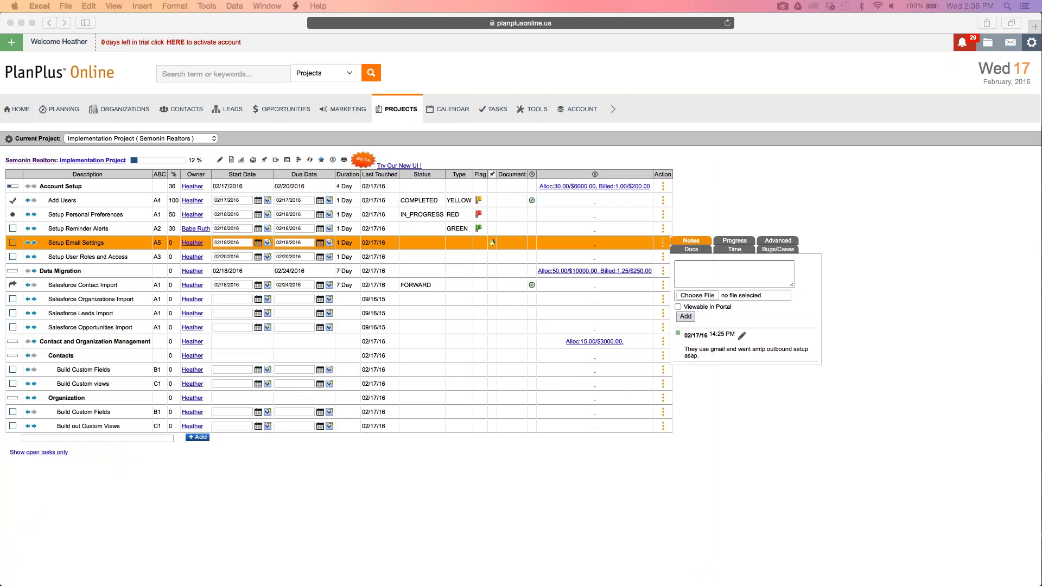
{"action": "left_click_drag", "start_coordinate": [1, 171], "coordinate": [556, 168]}
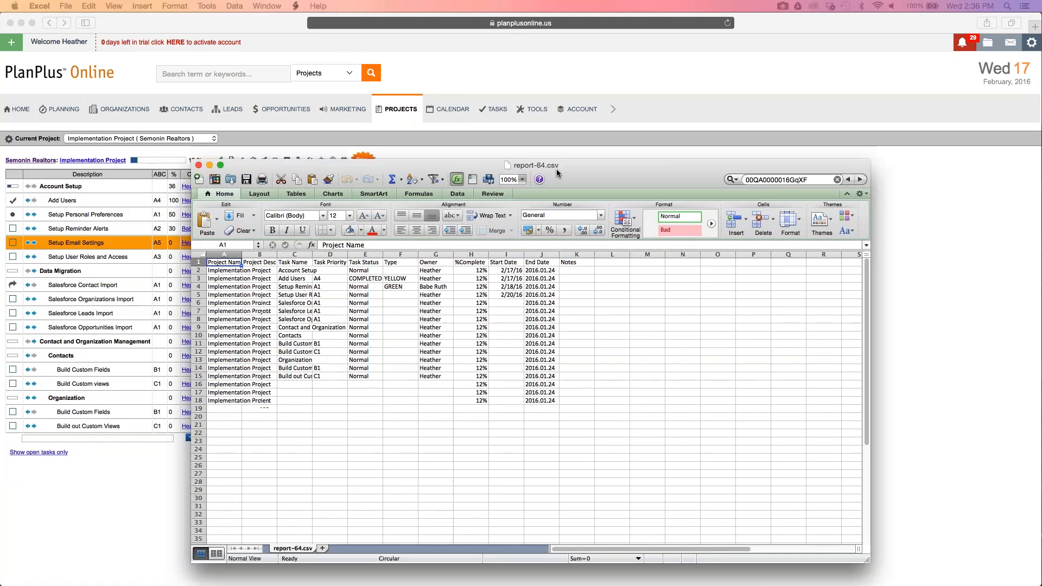
- Fit the Project Name column to its contents and review the Project Desc, Task Name and Project Name columns
{"action": "double_click", "coordinate": [241, 257]}
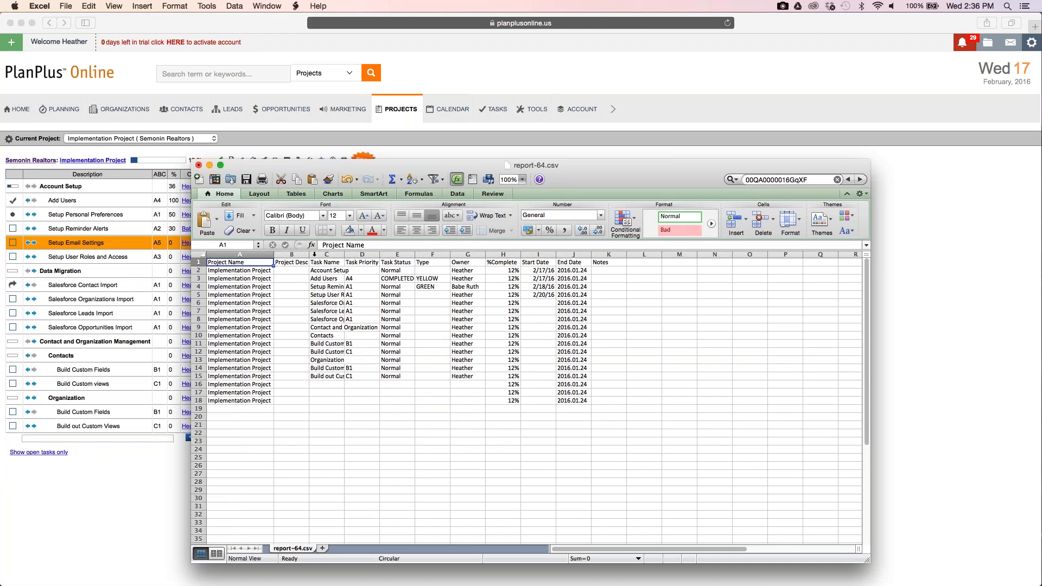
{"action": "left_click", "coordinate": [305, 255]}
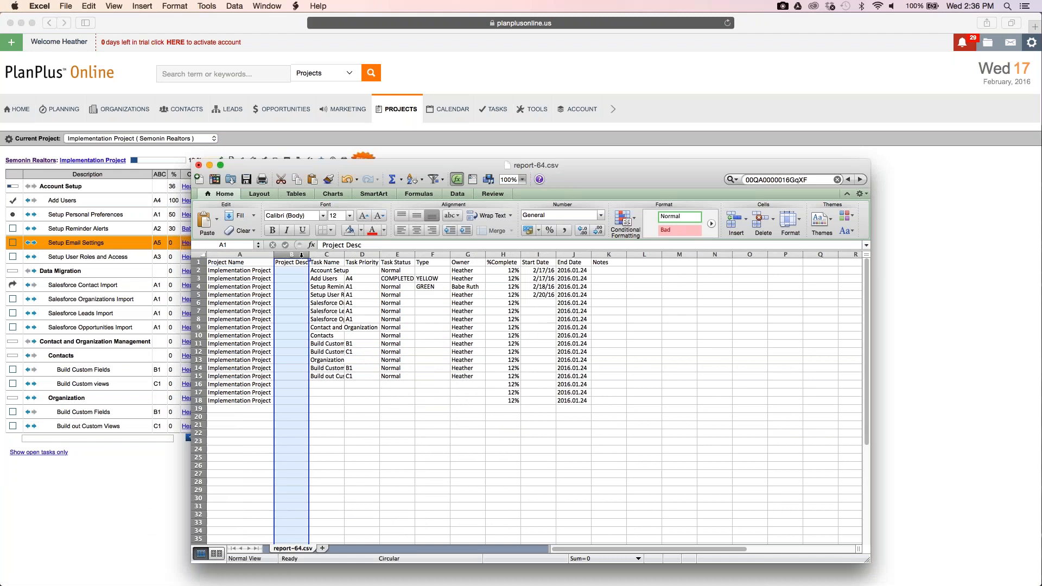
{"action": "left_click", "coordinate": [332, 255]}
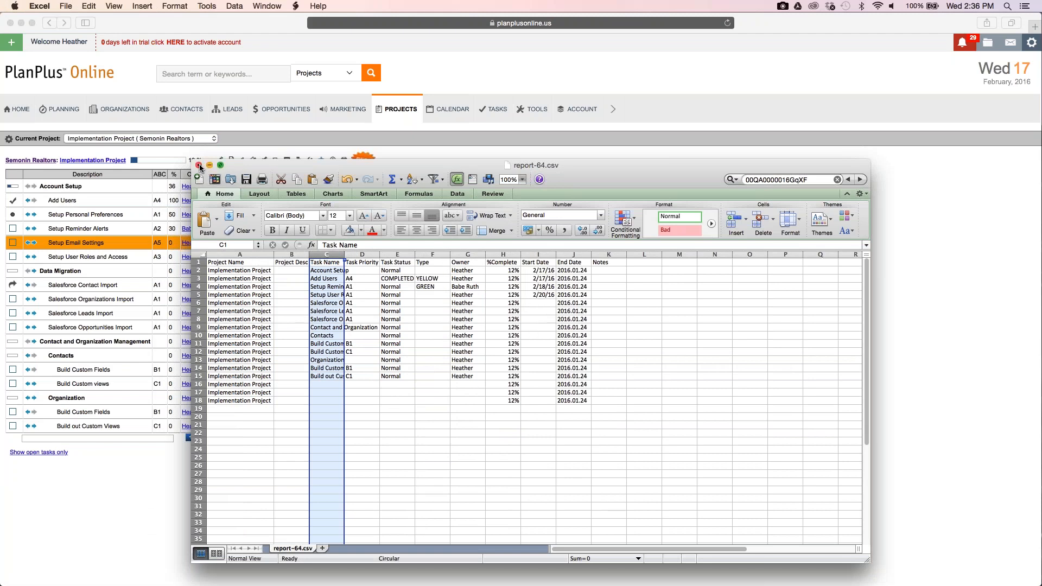
{"action": "left_click", "coordinate": [242, 257]}
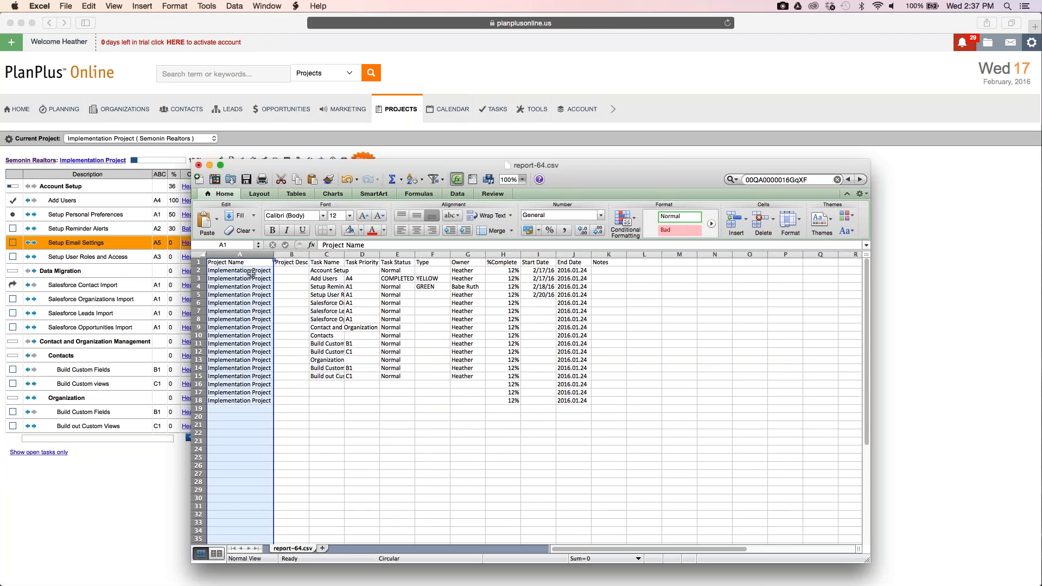
{"action": "left_click_drag", "start_coordinate": [251, 274], "coordinate": [253, 402]}
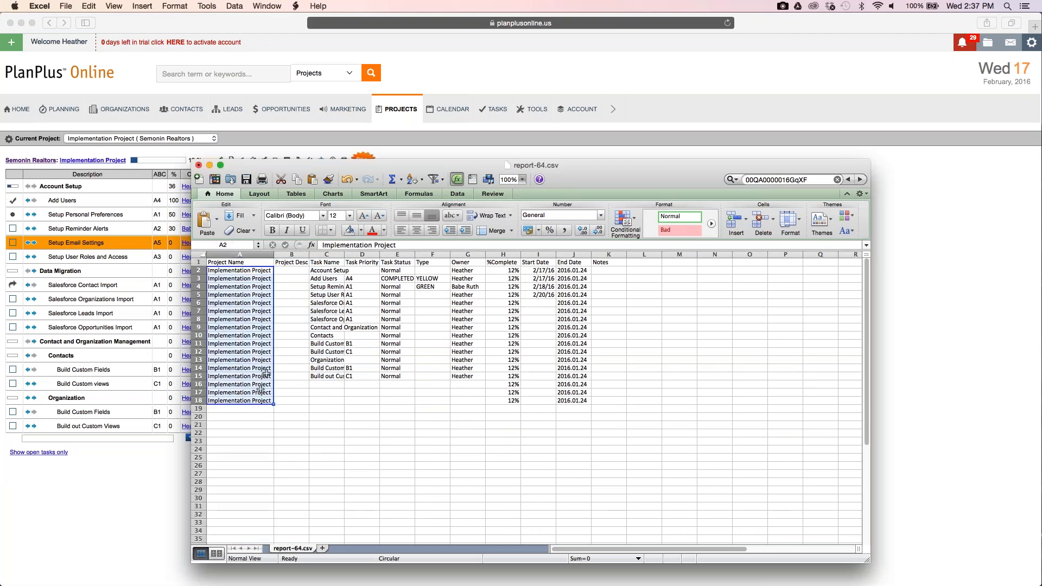
{"action": "left_click", "coordinate": [253, 267]}
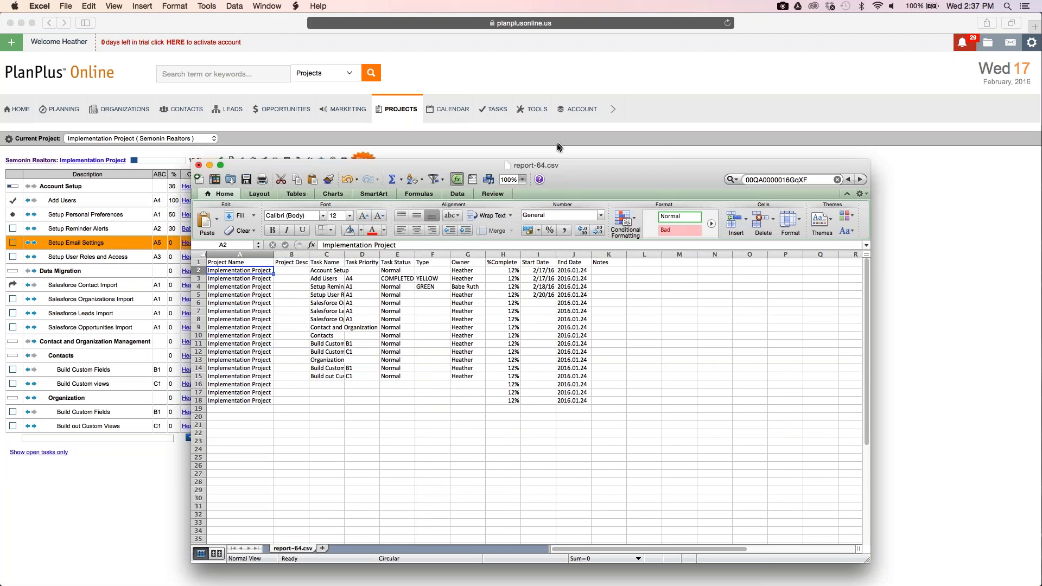
- Examine the exported task rows and the project, task, owner and start date columns in report-64.csv
{"action": "left_click", "coordinate": [251, 254]}
{"action": "left_click_drag", "start_coordinate": [251, 255], "coordinate": [327, 255]}
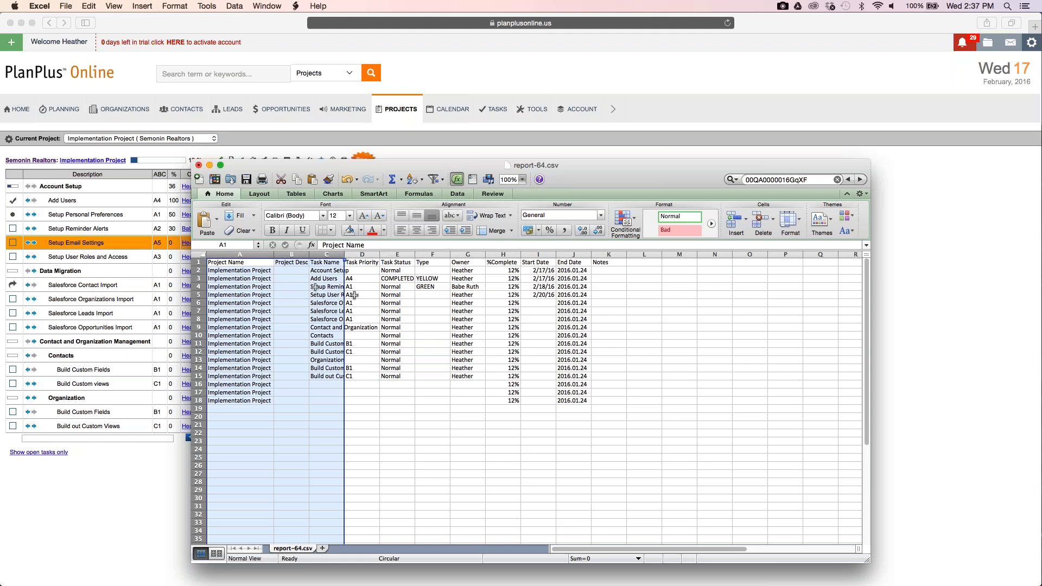
{"action": "left_click", "coordinate": [247, 294]}
{"action": "left_click_drag", "start_coordinate": [202, 270], "coordinate": [250, 398]}
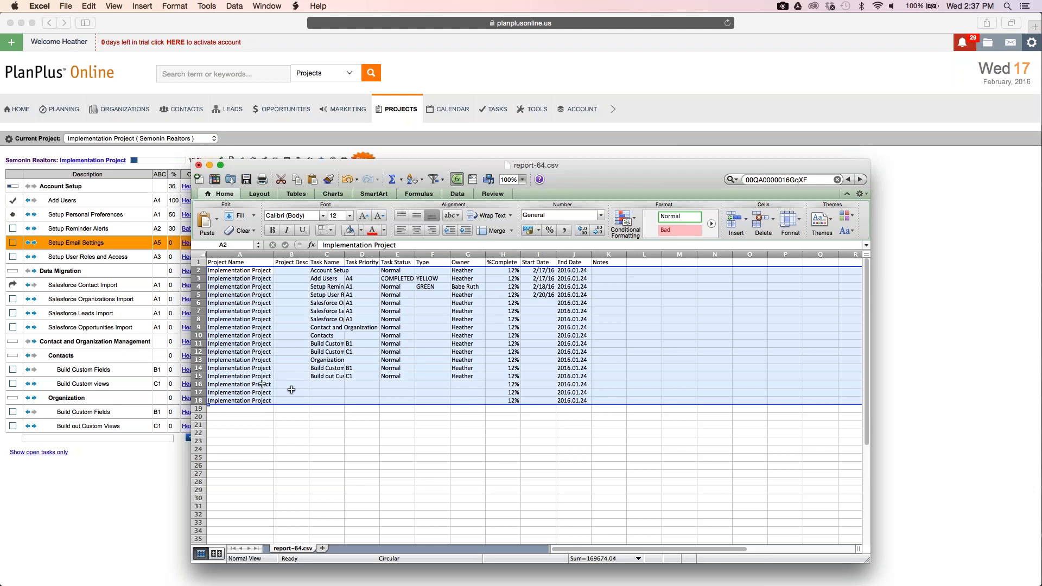
{"action": "left_click", "coordinate": [249, 270]}
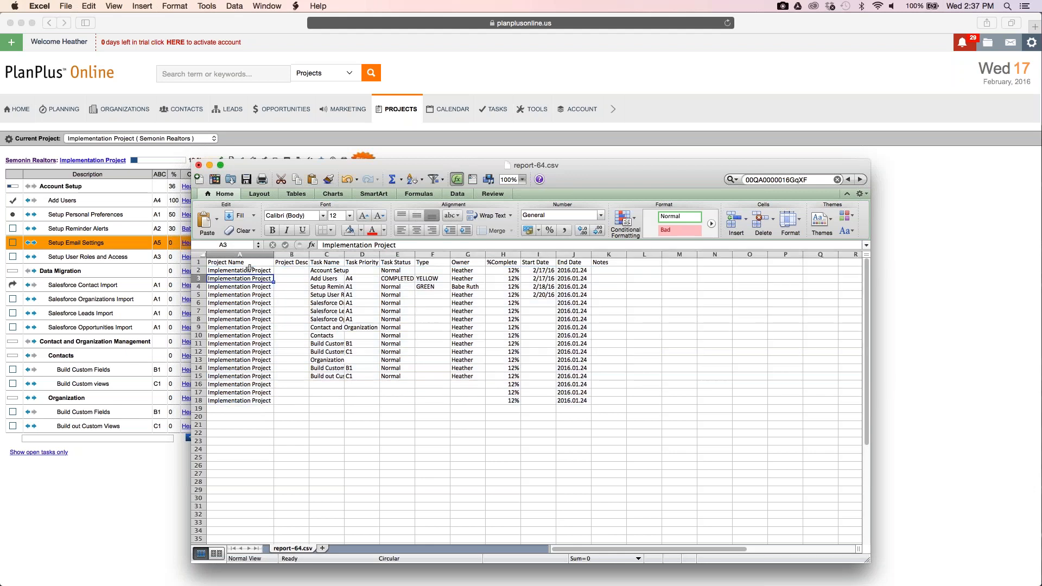
{"action": "left_click", "coordinate": [323, 271]}
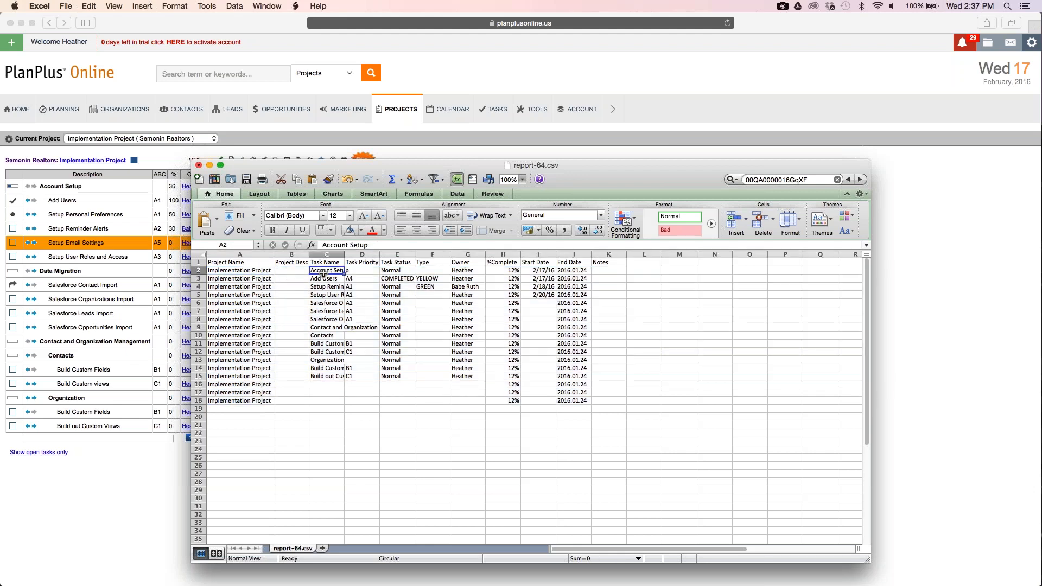
{"action": "left_click", "coordinate": [462, 254]}
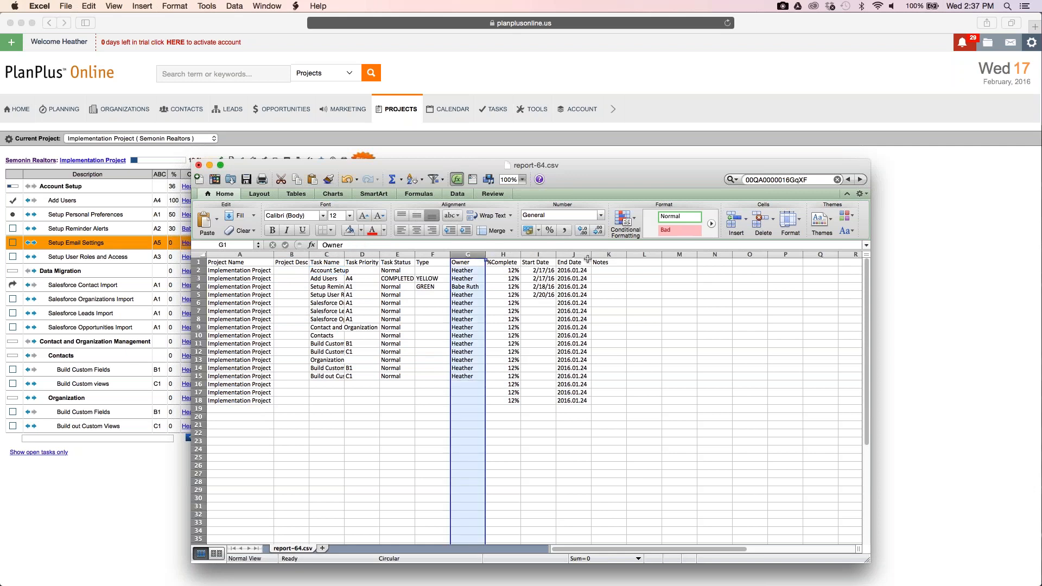
{"action": "left_click", "coordinate": [541, 261]}
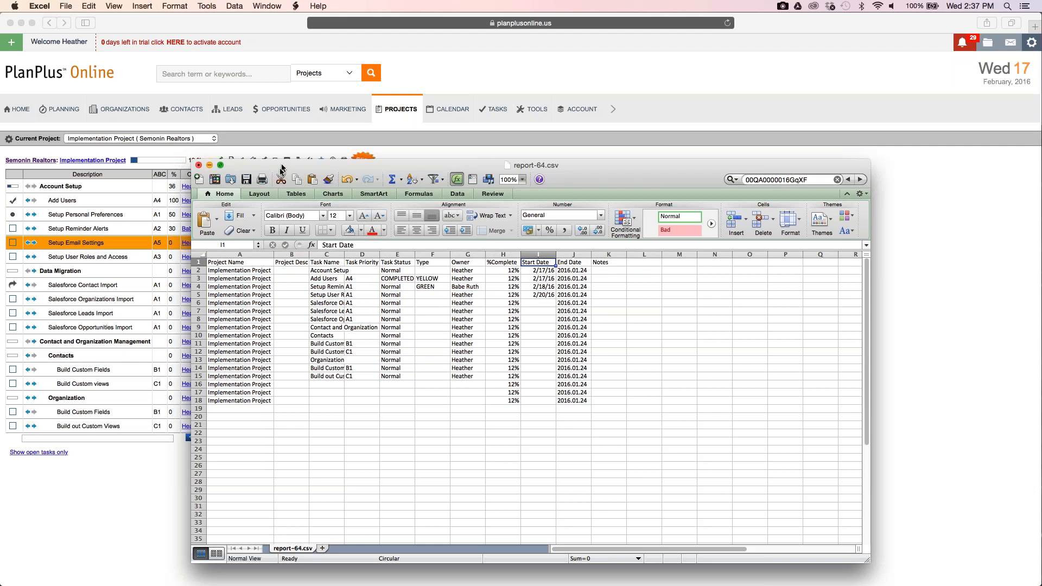
- Switch back to PlanPlus Online in Safari and open the Projects/Project Task CSV import page
{"action": "left_click", "coordinate": [576, 132]}
{"action": "mouse_move", "coordinate": [576, 109]}
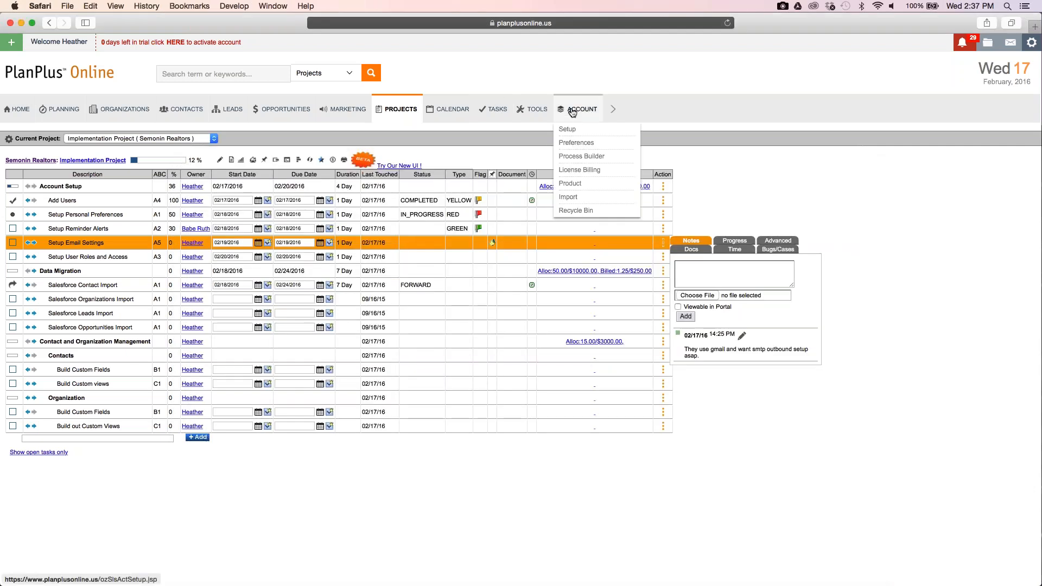
{"action": "left_click", "coordinate": [578, 200]}
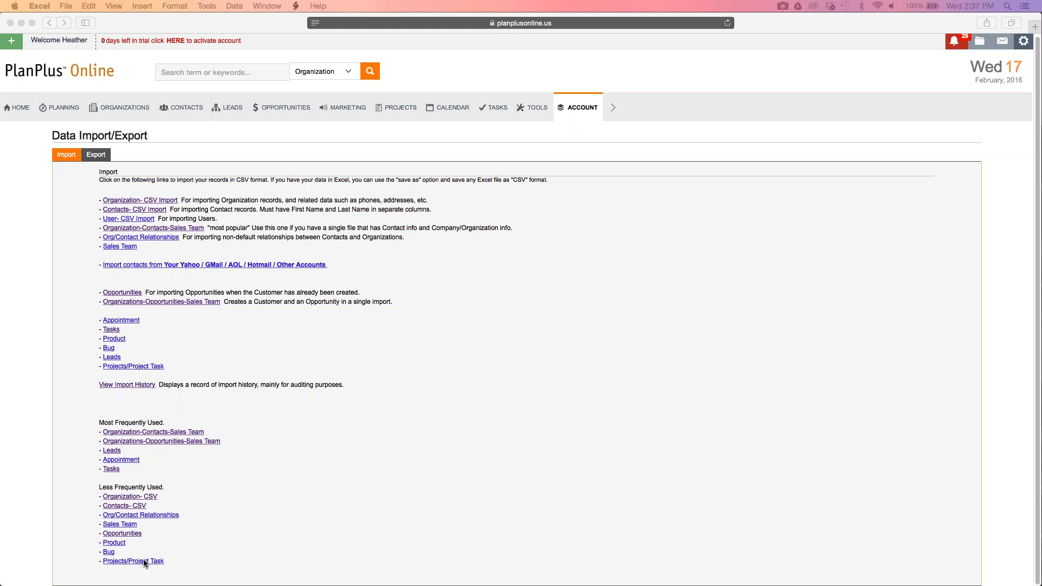
{"action": "left_click", "coordinate": [143, 564]}
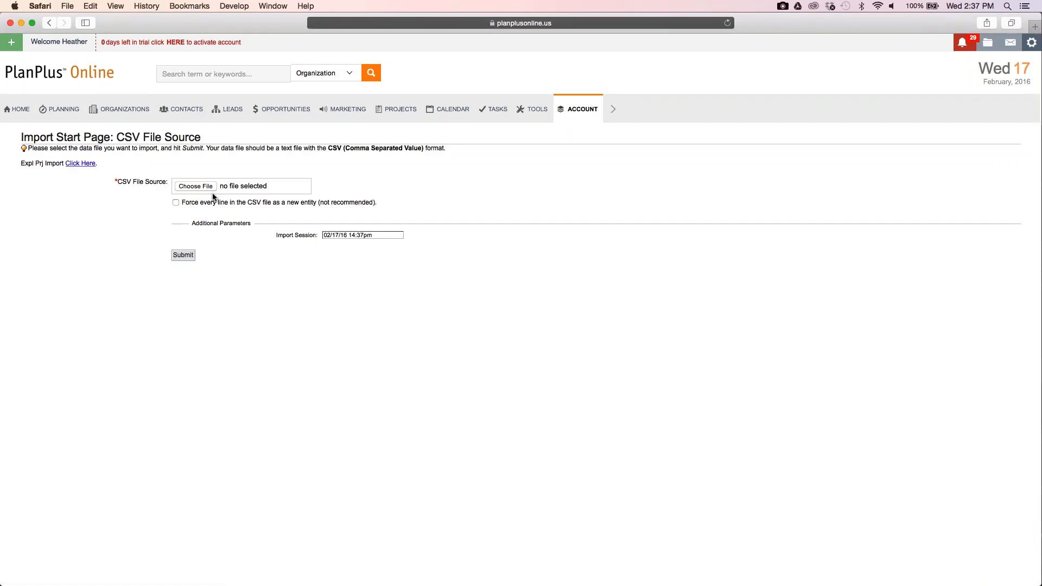
- Return to the project list and open the Implementation Project
{"action": "mouse_move", "coordinate": [399, 109]}
{"action": "left_click", "coordinate": [383, 144]}
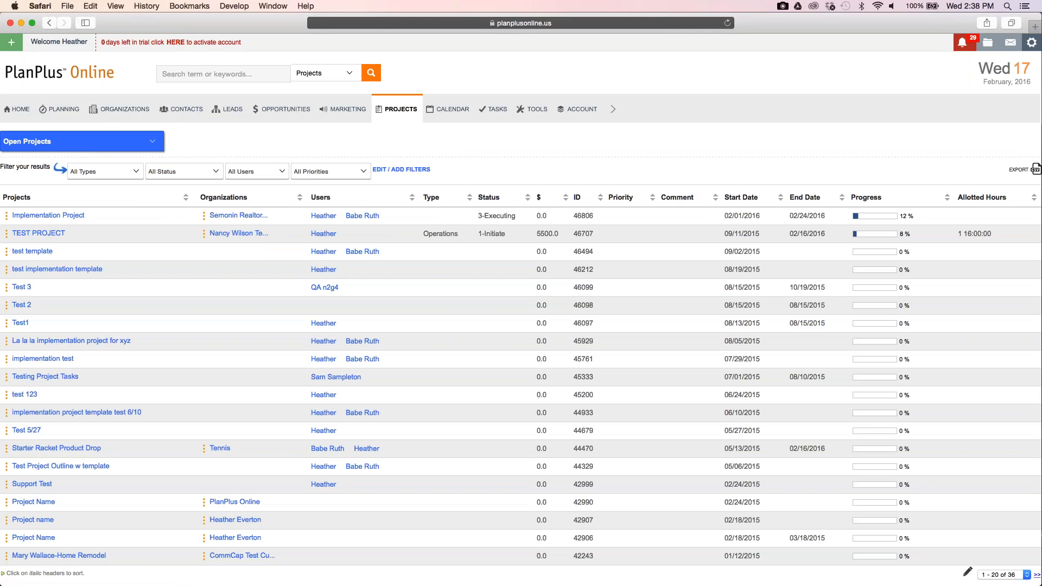
{"action": "left_click", "coordinate": [60, 215]}
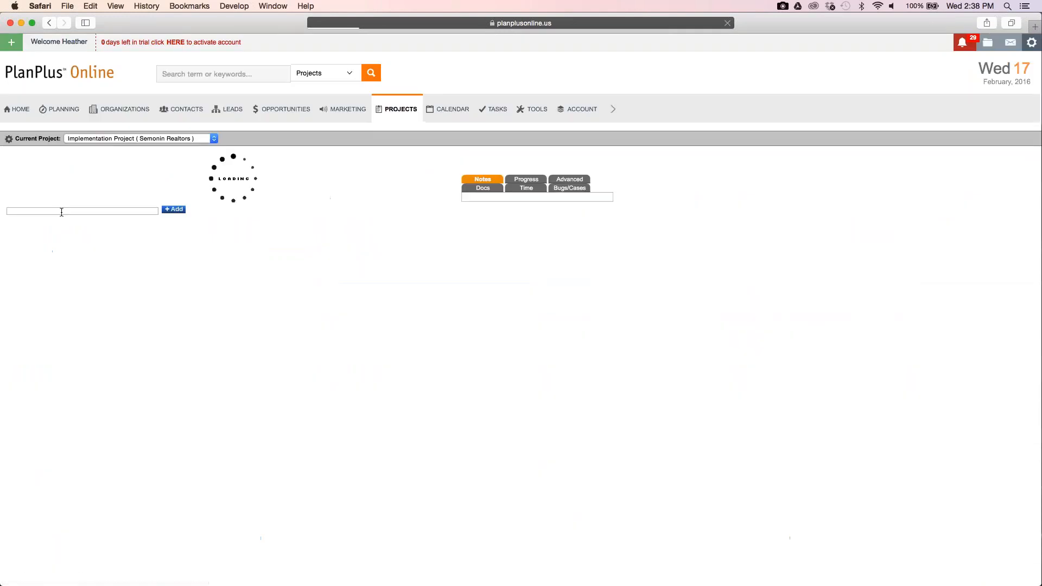
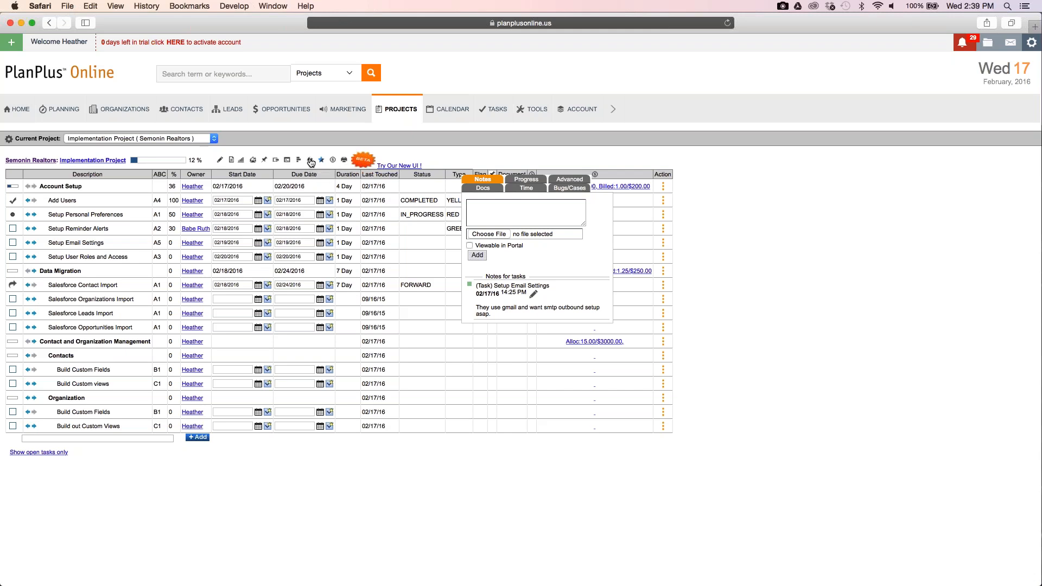
- Hide the completed tasks in the Implementation Project's task list and show all tasks again
{"action": "left_click", "coordinate": [311, 163]}
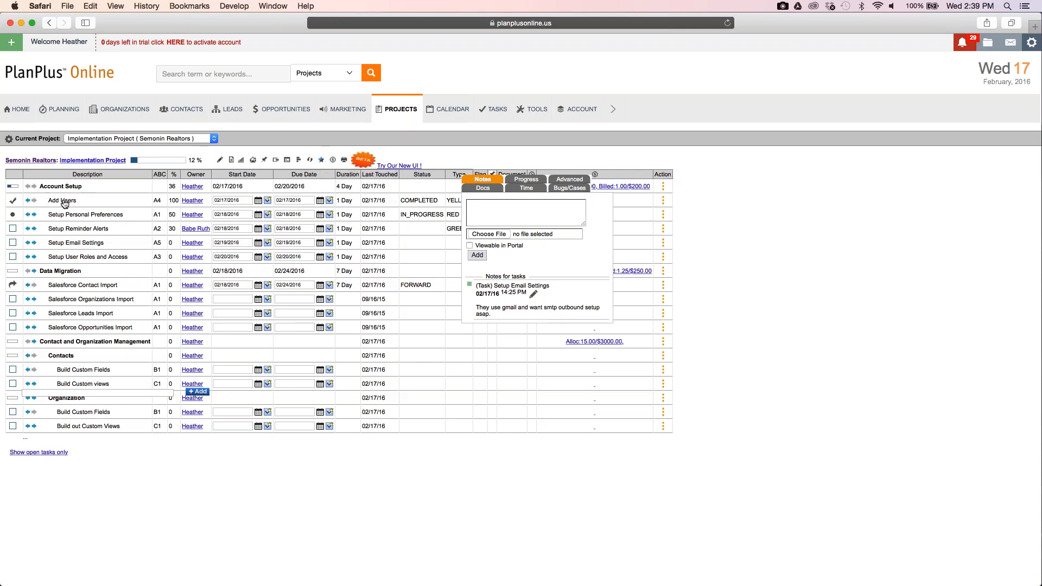
{"action": "left_click", "coordinate": [322, 161]}
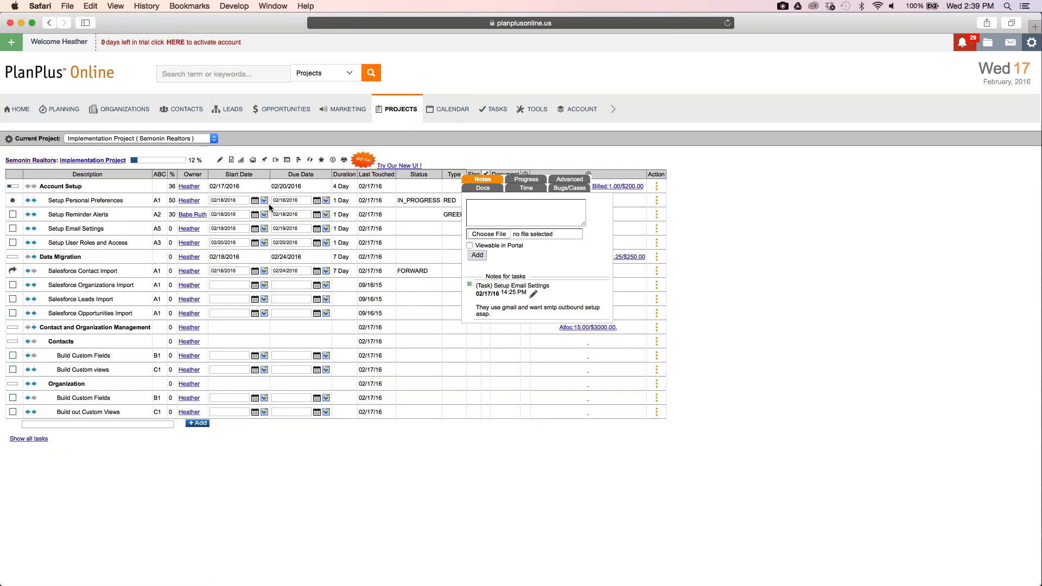
{"action": "left_click", "coordinate": [322, 161]}
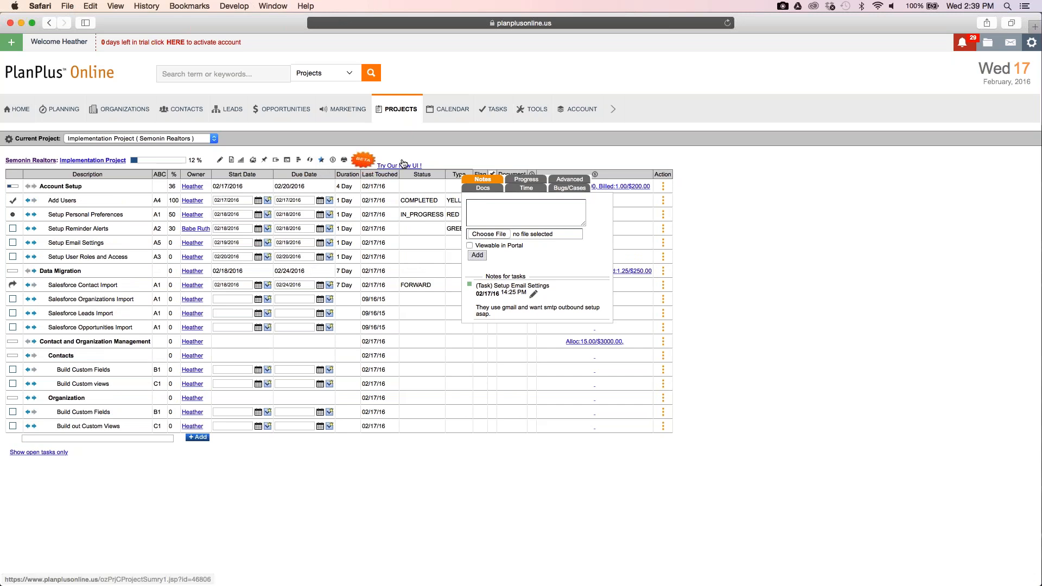
- Preview the Implementation Project's task list for printing in landscape orientation, cancel the printing and go back to the project summary
{"action": "left_click", "coordinate": [344, 162]}
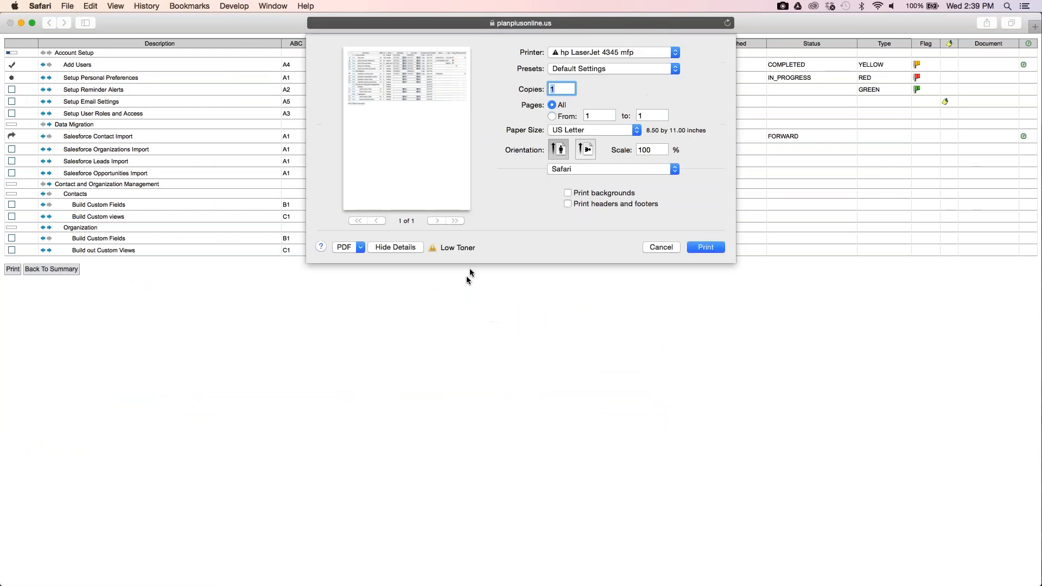
{"action": "left_click", "coordinate": [586, 152]}
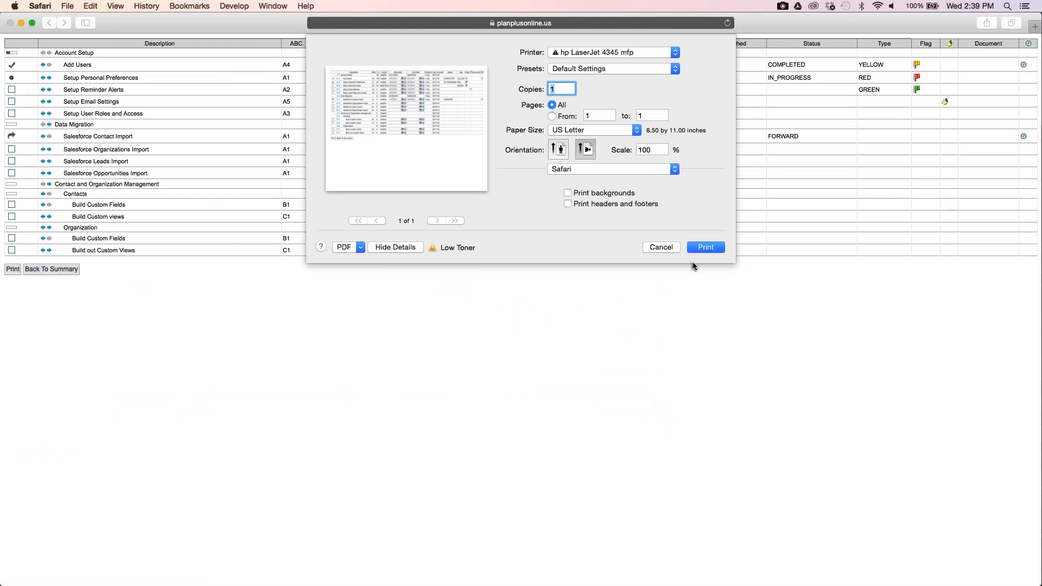
{"action": "left_click", "coordinate": [662, 247]}
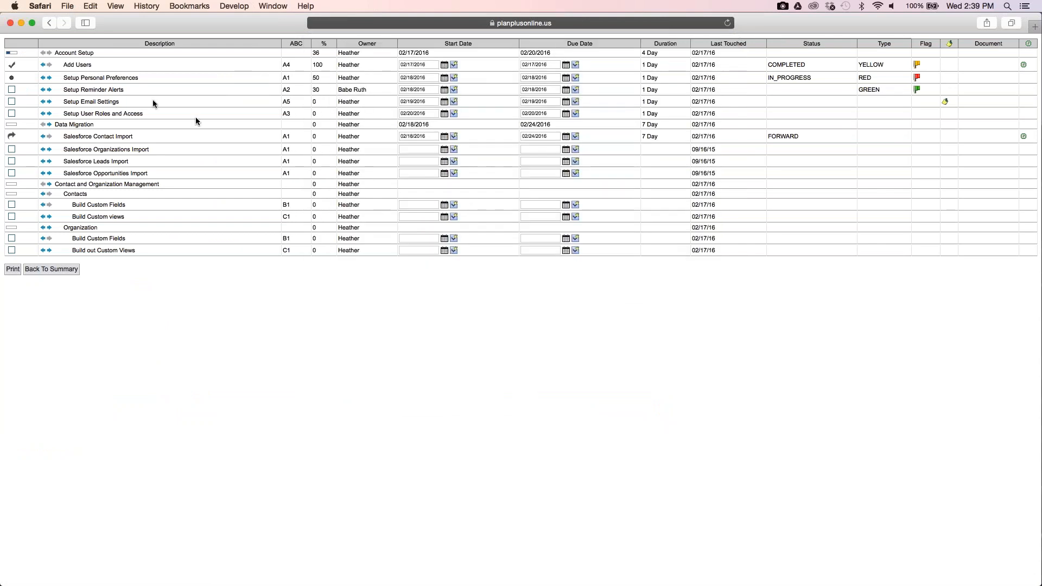
{"action": "left_click", "coordinate": [74, 269]}
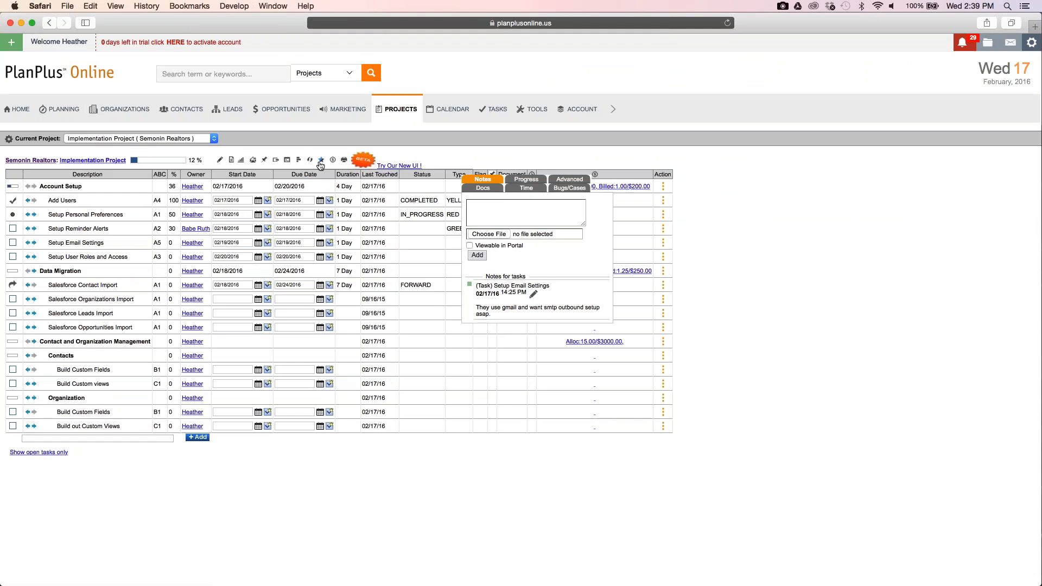
- Select the Add Users task and examine the Document and Type columns of the task table
{"action": "left_click_drag", "start_coordinate": [216, 159], "coordinate": [350, 167]}
{"action": "left_click", "coordinate": [636, 200]}
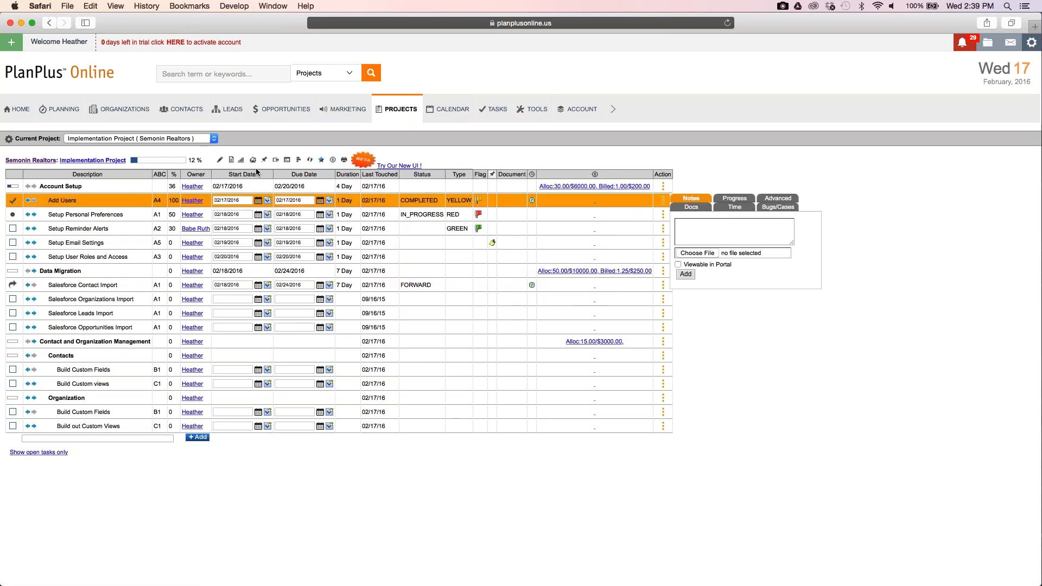
{"action": "double_click", "coordinate": [510, 176]}
{"action": "double_click", "coordinate": [458, 174]}
- Open the Project Summary Table Columns settings in the company setup and compare them with the columns in the project list
{"action": "mouse_move", "coordinate": [575, 121]}
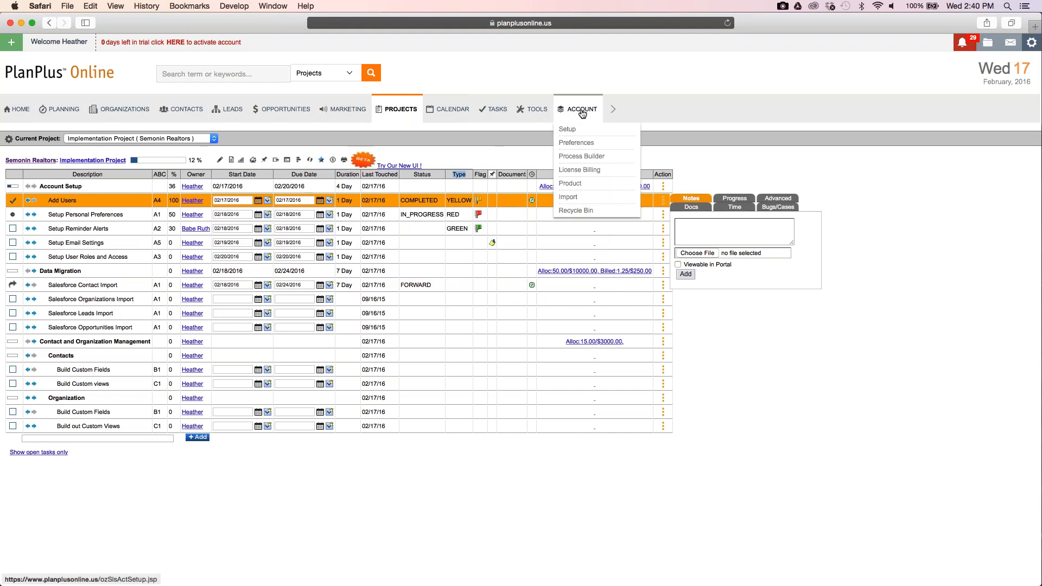
{"action": "left_click", "coordinate": [581, 111]}
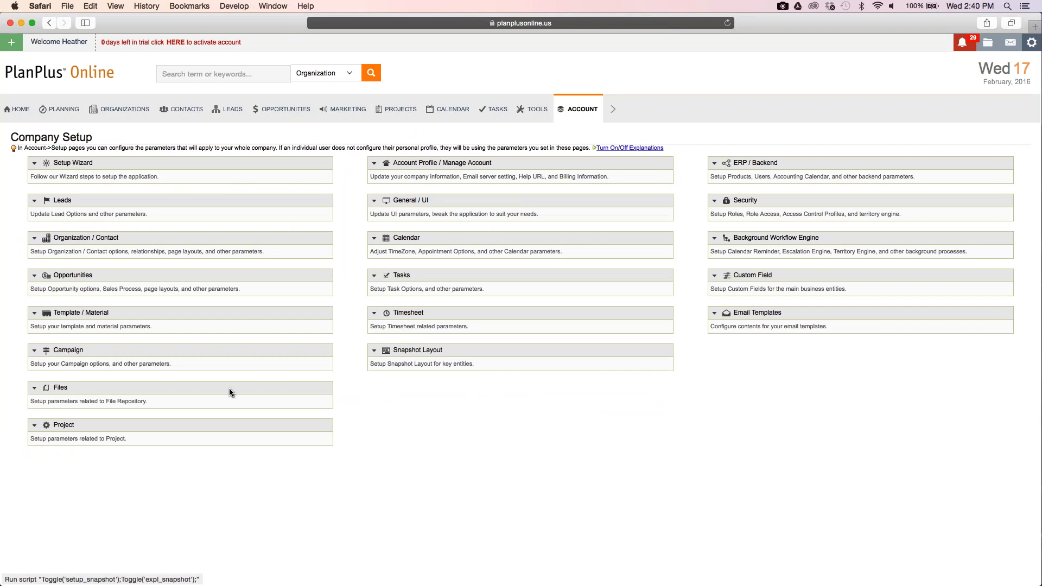
{"action": "left_click", "coordinate": [63, 426]}
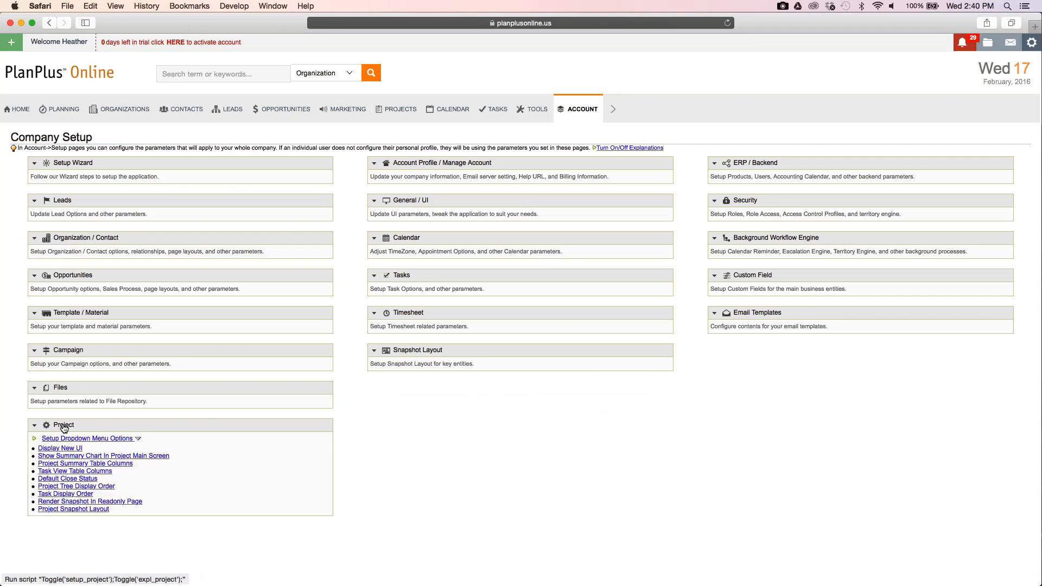
{"action": "left_click", "coordinate": [105, 465]}
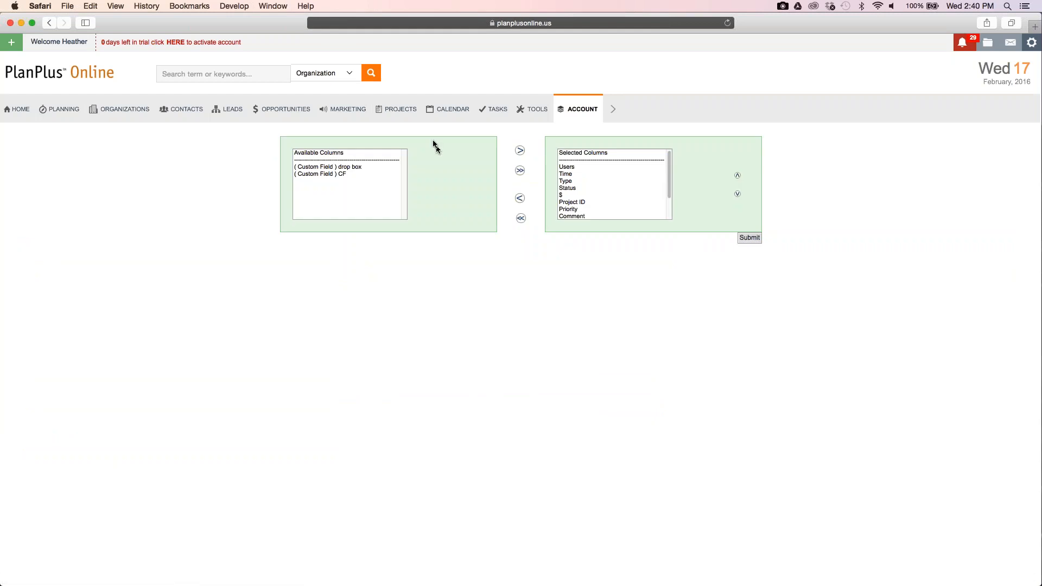
{"action": "right_click", "coordinate": [409, 108]}
{"action": "left_click", "coordinate": [401, 108]}
{"action": "left_click", "coordinate": [401, 109]}
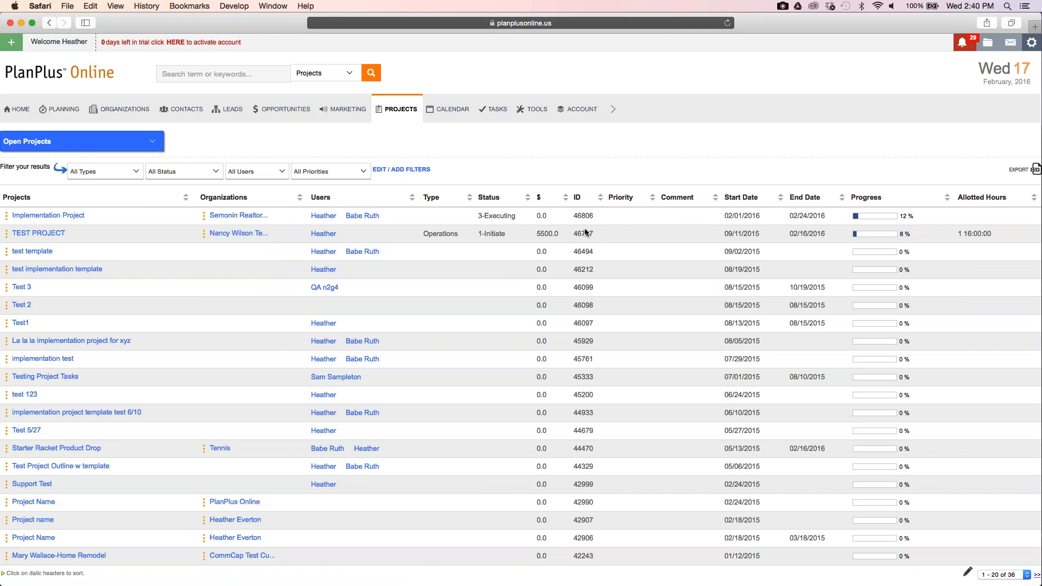
- Remove Project ID from the selected Project Summary Table Columns and submit the change
{"action": "left_click", "coordinate": [576, 124]}
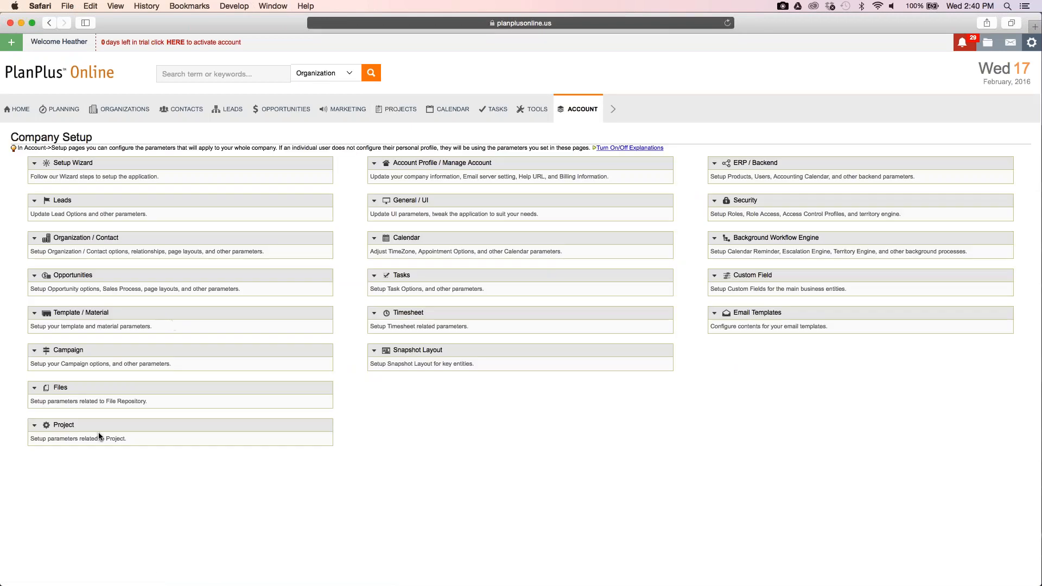
{"action": "left_click", "coordinate": [60, 425]}
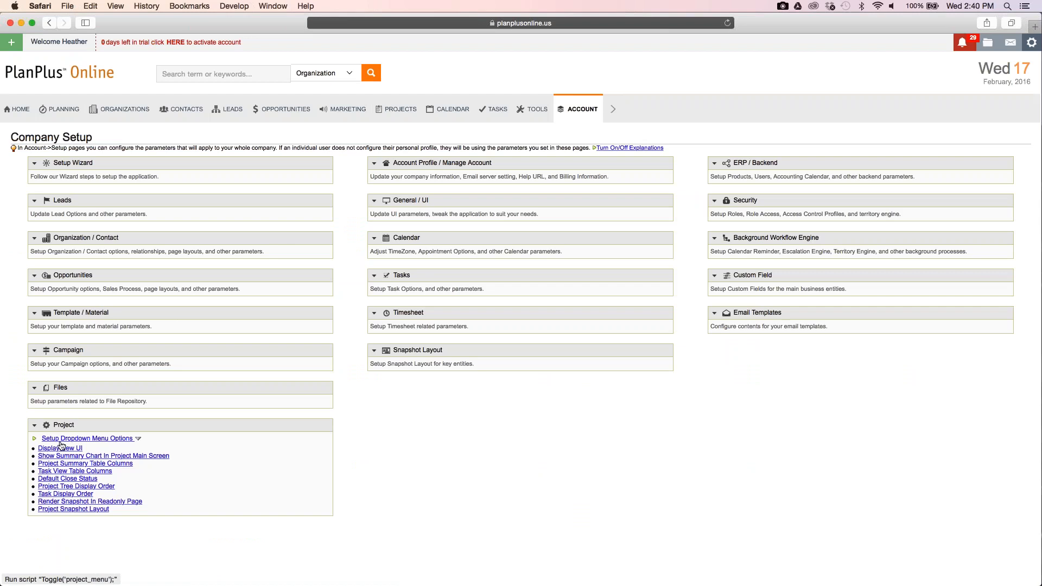
{"action": "left_click", "coordinate": [85, 465]}
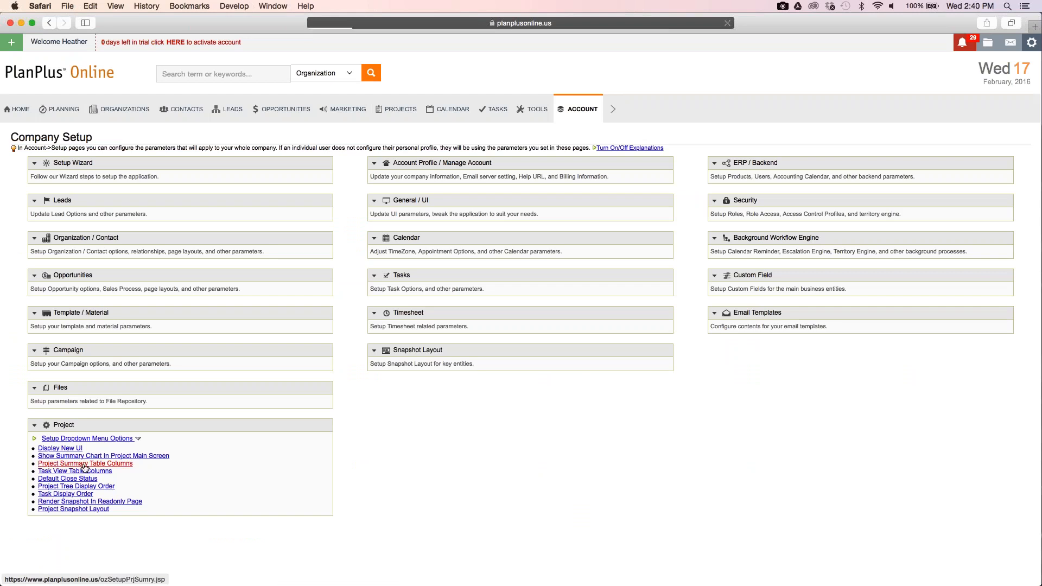
{"action": "left_click", "coordinate": [575, 201]}
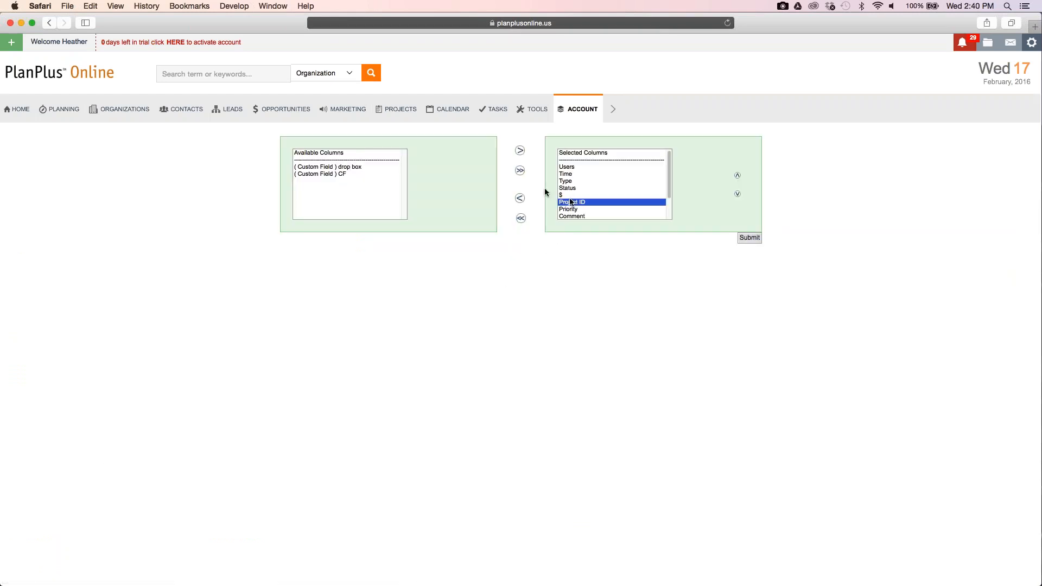
{"action": "left_click", "coordinate": [520, 198]}
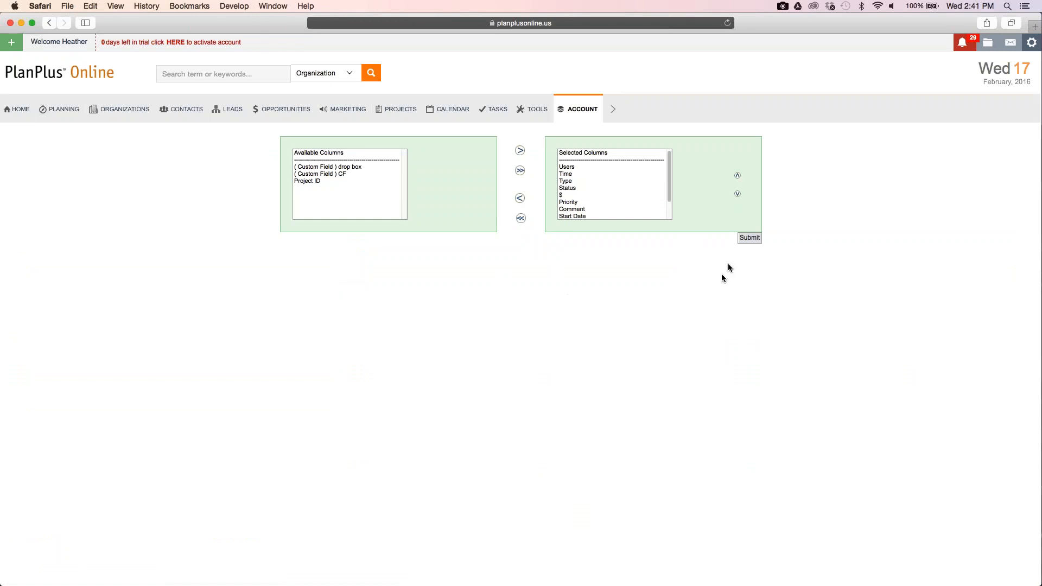
{"action": "left_click", "coordinate": [748, 238]}
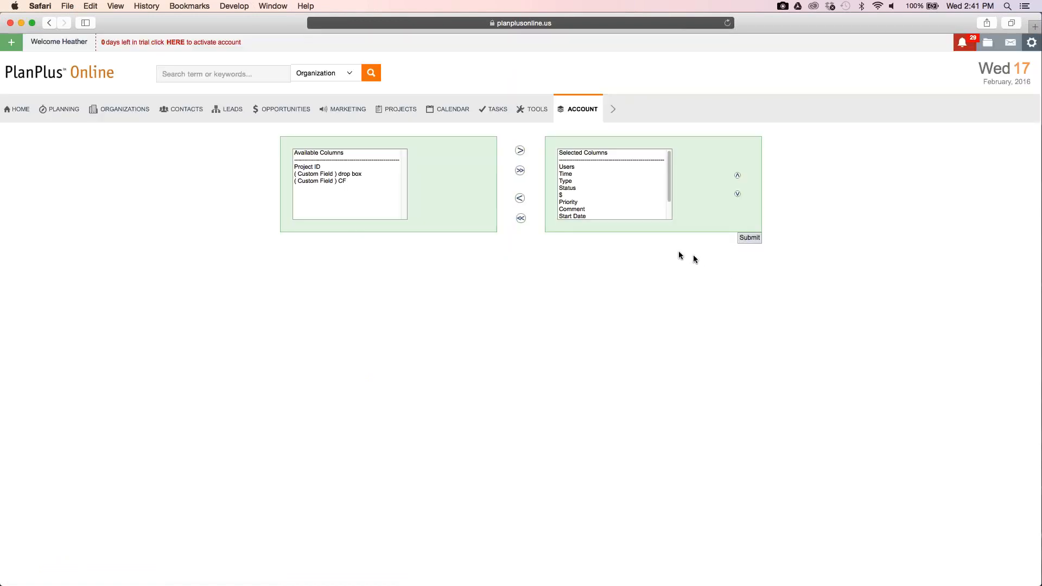
- Look over the Project setup options, check the project list's columns and view the Implementation Project's task table from its Account Setup row
{"action": "left_click", "coordinate": [566, 113]}
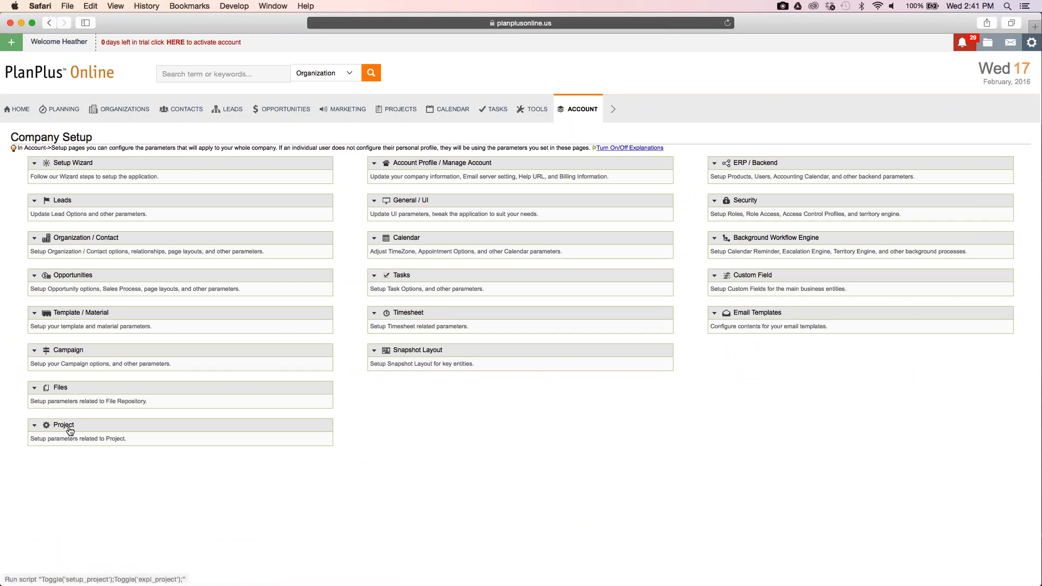
{"action": "left_click", "coordinate": [71, 433]}
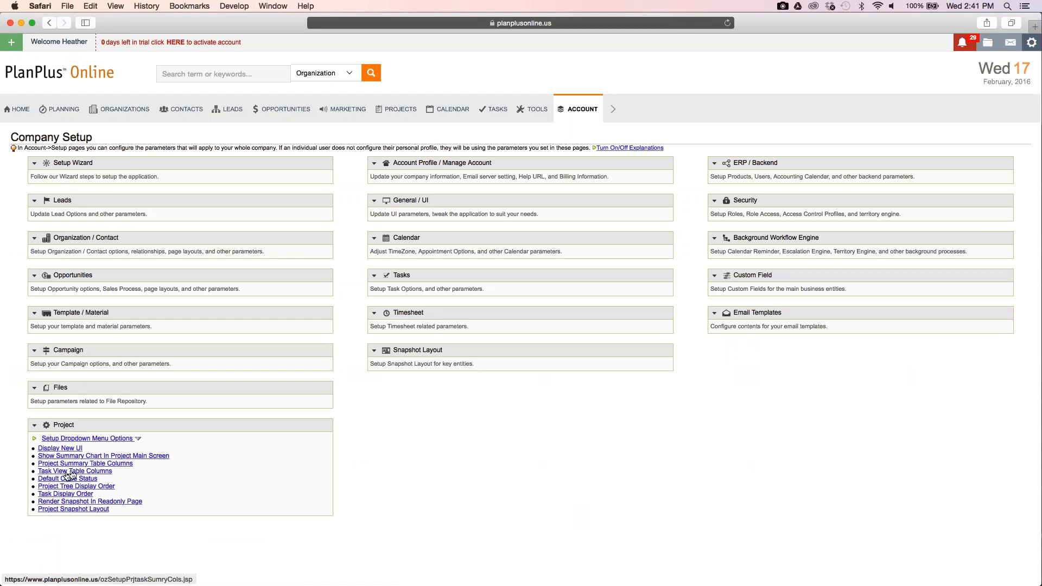
{"action": "mouse_move", "coordinate": [398, 109]}
{"action": "left_click", "coordinate": [392, 128]}
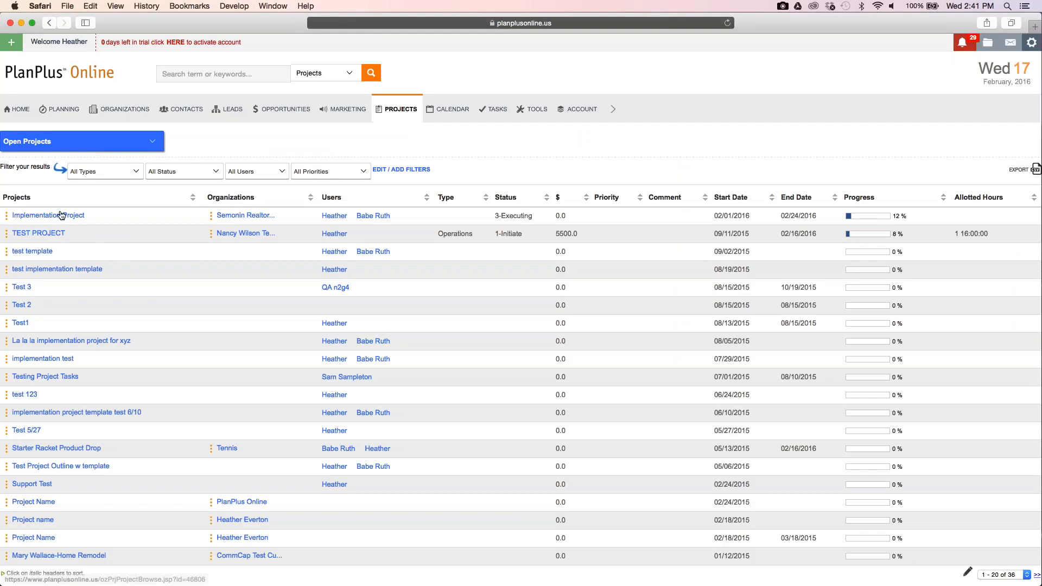
{"action": "left_click", "coordinate": [70, 216]}
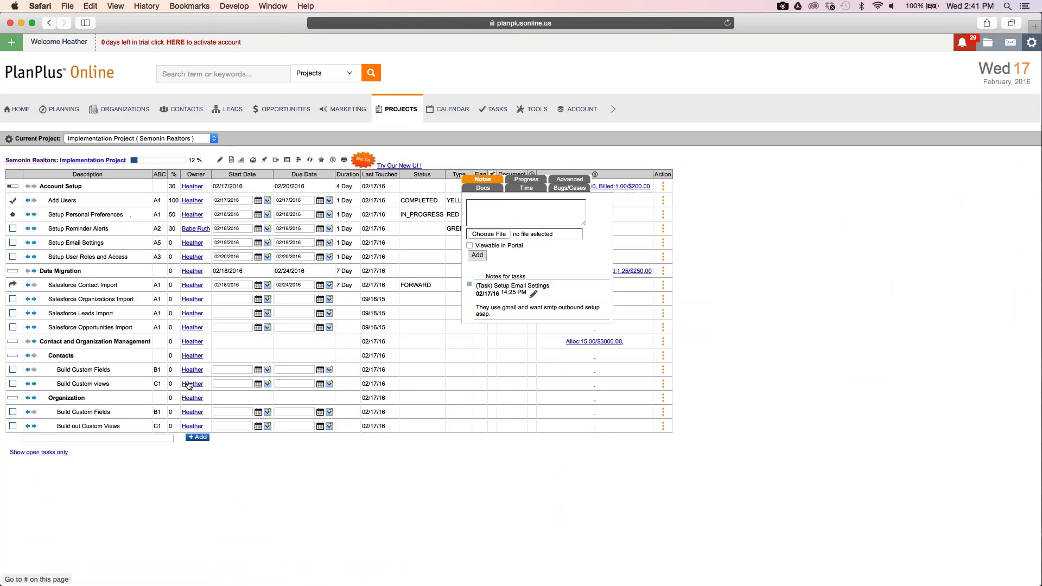
{"action": "left_click", "coordinate": [514, 187]}
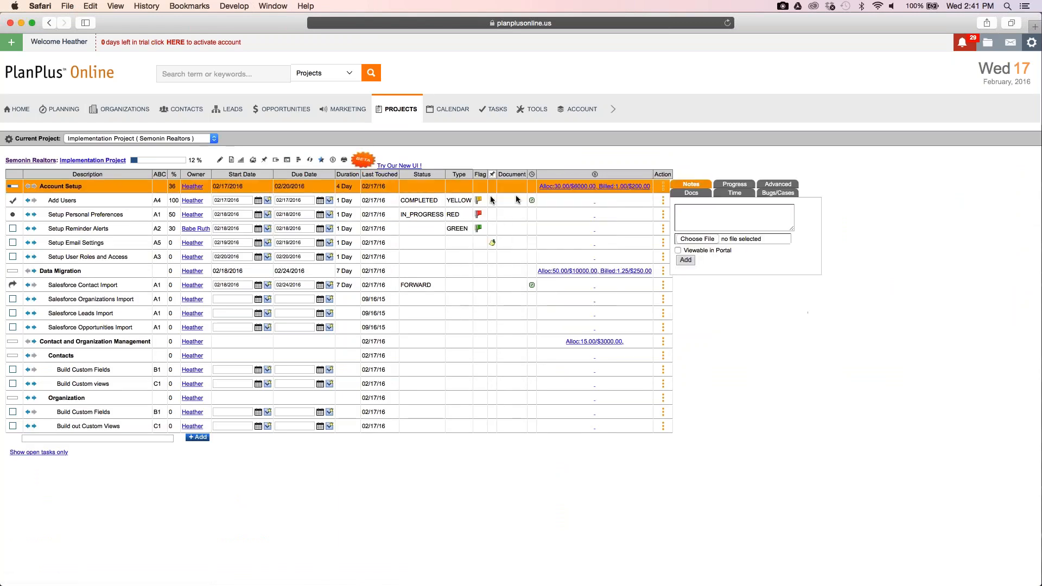
- Remove Type and Document from the selected Task View Table Columns, submit the change and return to the project list
{"action": "mouse_move", "coordinate": [582, 109]}
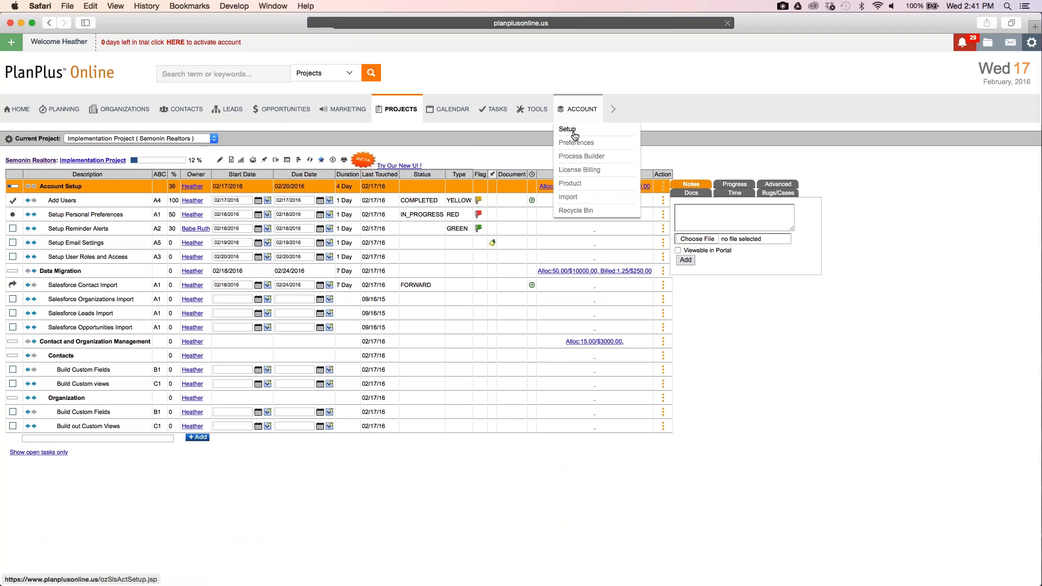
{"action": "left_click", "coordinate": [570, 129]}
{"action": "left_click", "coordinate": [59, 426]}
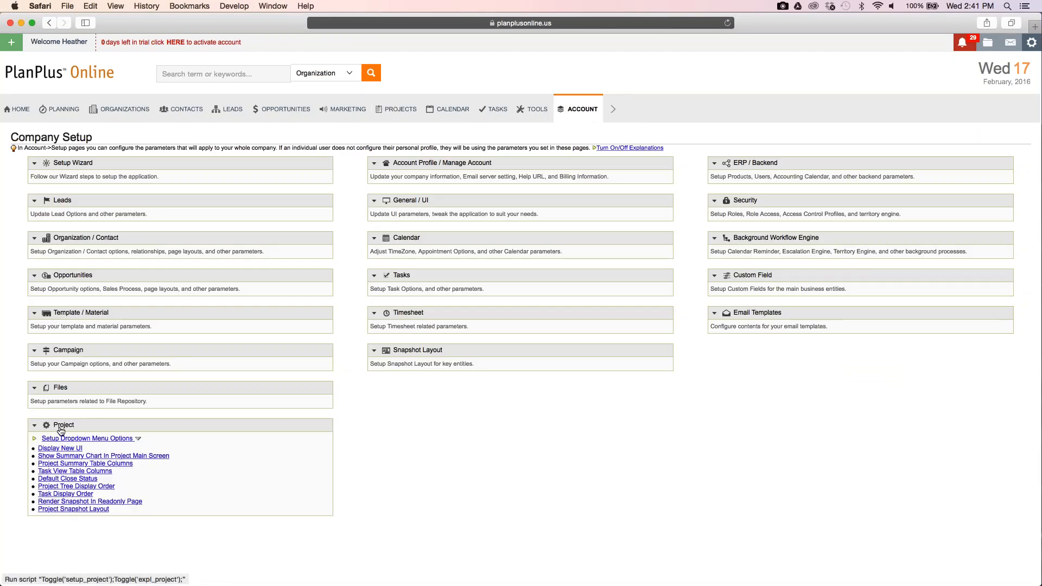
{"action": "left_click", "coordinate": [78, 471]}
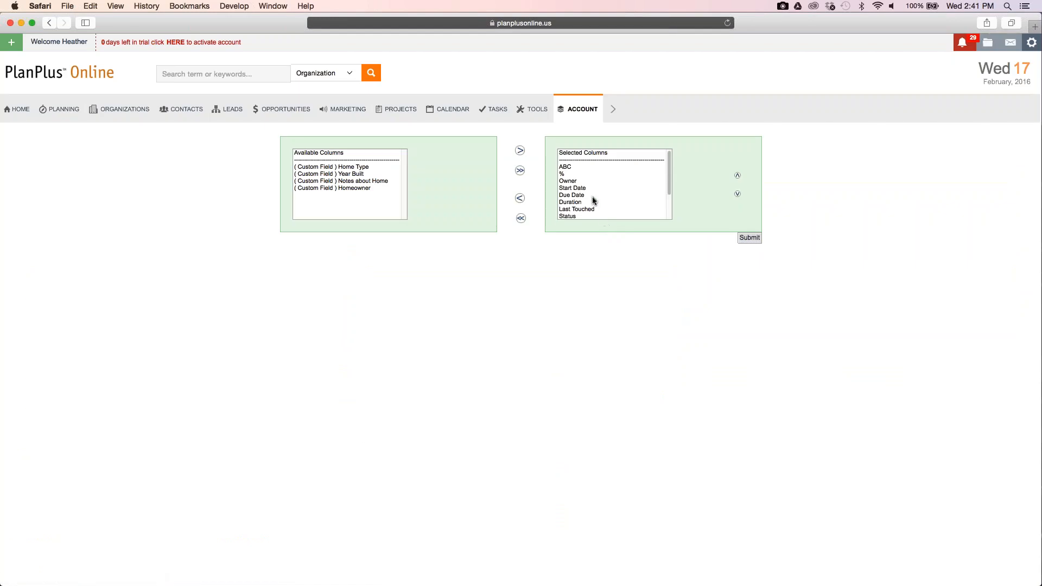
{"action": "scroll", "coordinate": [593, 199], "scroll_direction": "down", "scroll_amount": 3}
{"action": "left_click", "coordinate": [570, 188]}
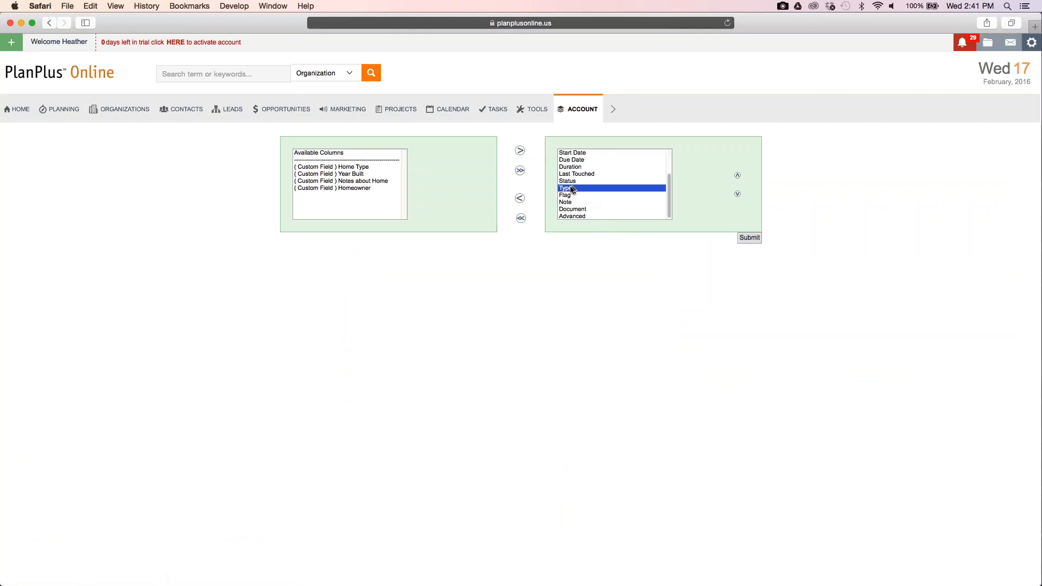
{"action": "left_click", "coordinate": [519, 198]}
{"action": "left_click", "coordinate": [579, 202]}
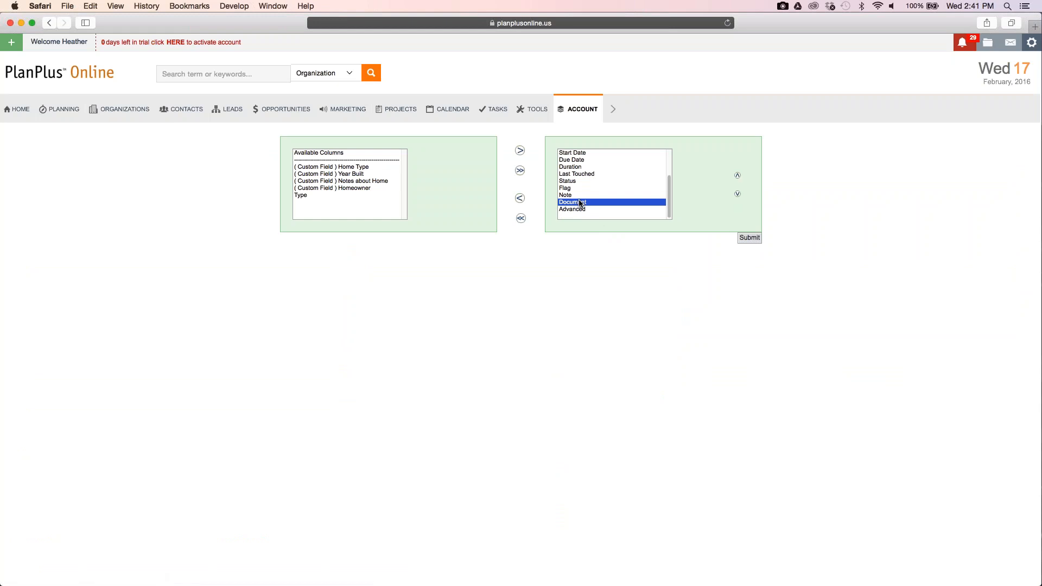
{"action": "left_click", "coordinate": [520, 198]}
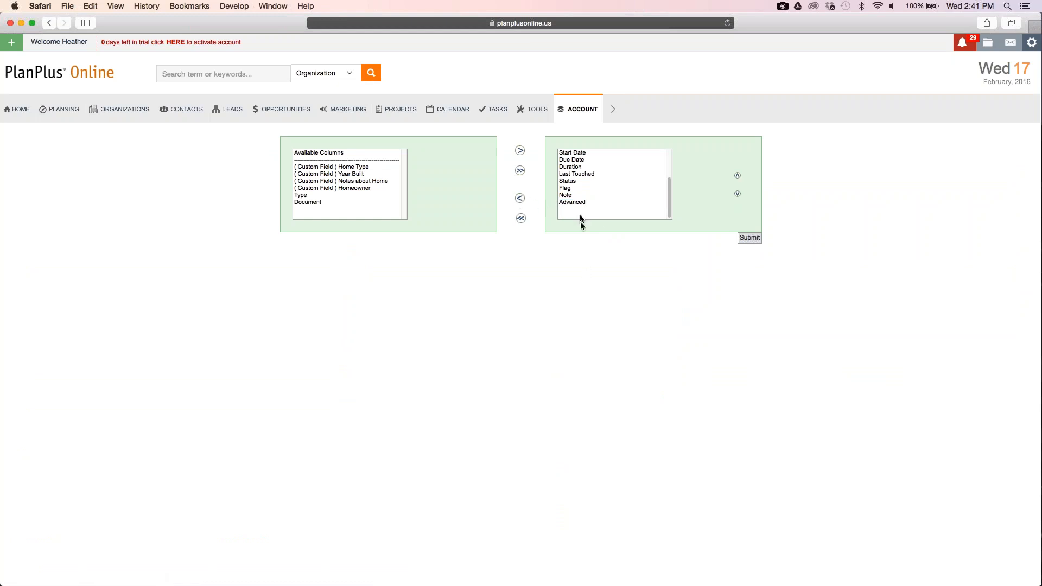
{"action": "left_click", "coordinate": [754, 239]}
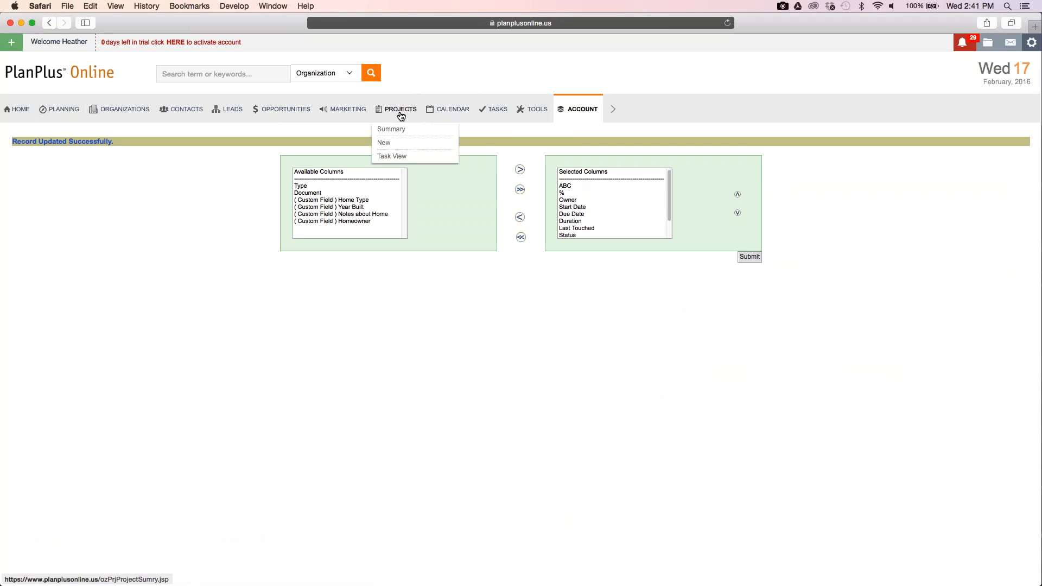
{"action": "left_click", "coordinate": [399, 128]}
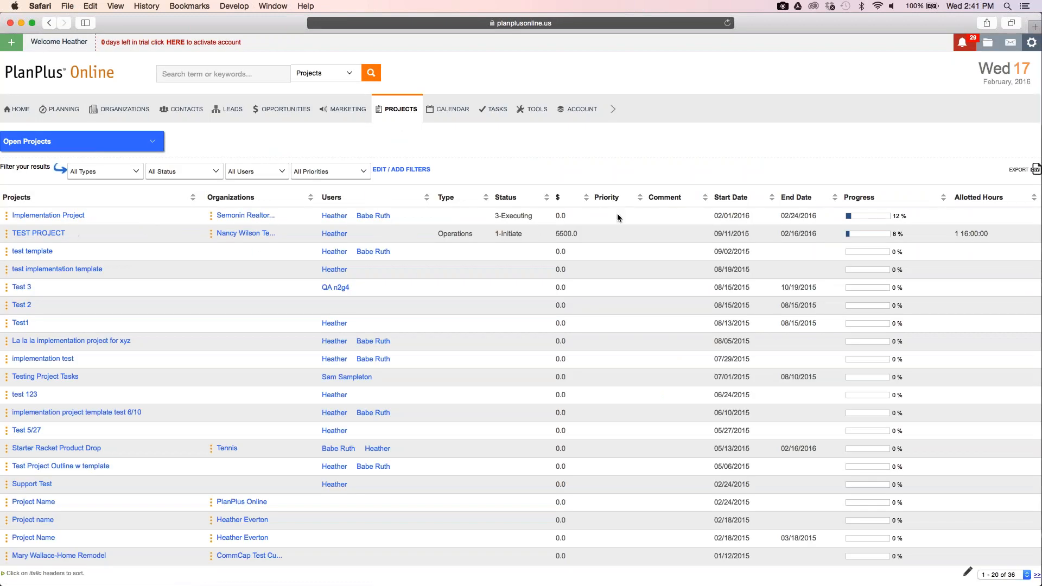
- View the Implementation Project's task table, then expand the Project and Email Templates sections of the company setup
{"action": "left_click", "coordinate": [33, 217]}
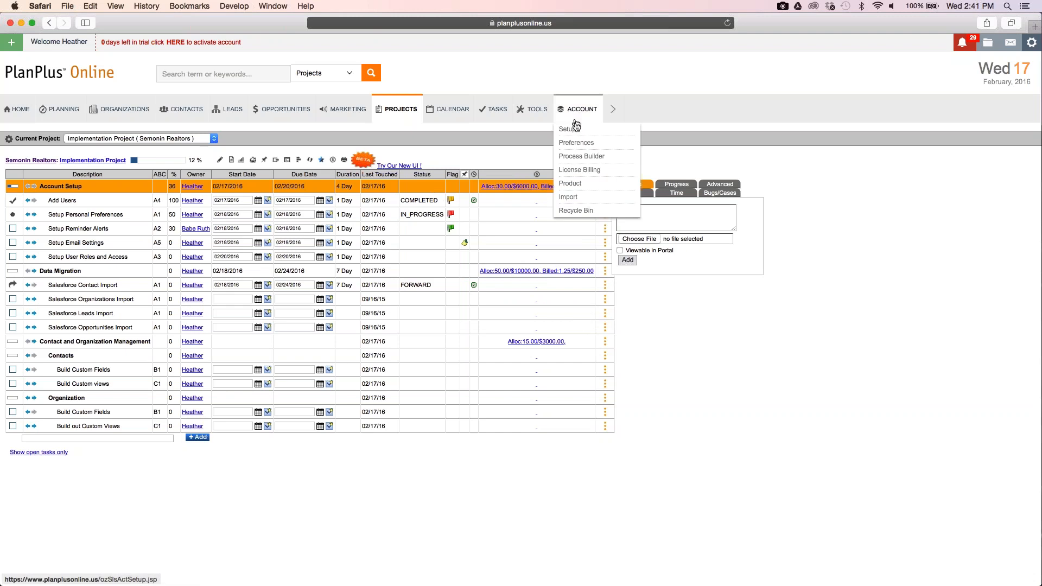
{"action": "left_click", "coordinate": [576, 130]}
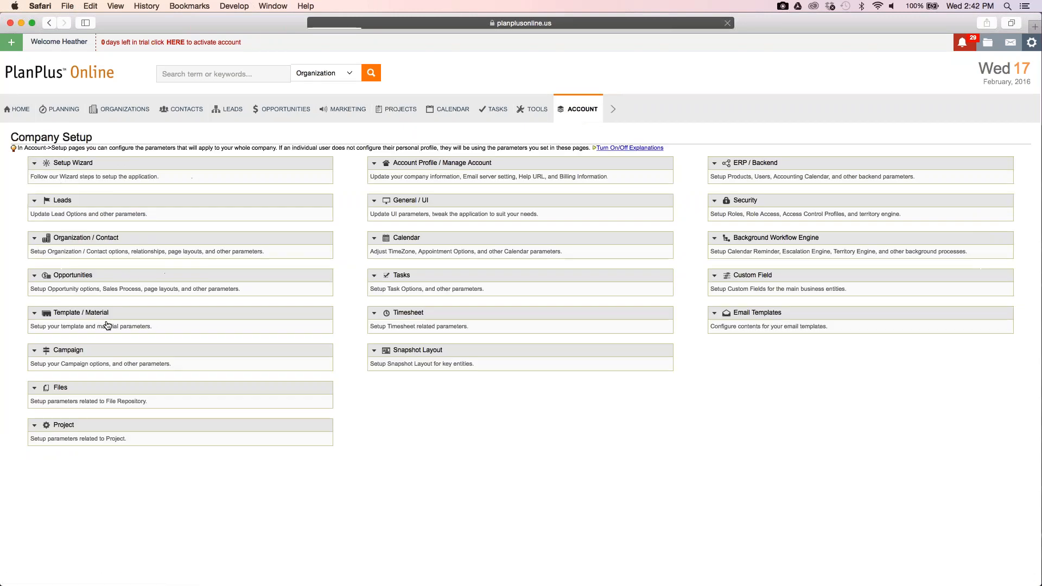
{"action": "left_click", "coordinate": [62, 431]}
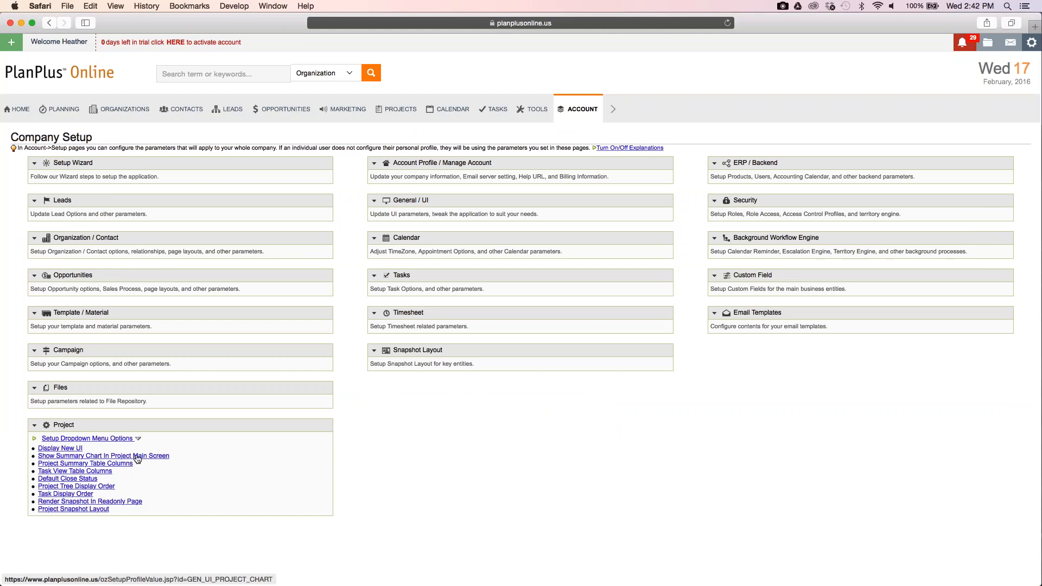
{"action": "left_click", "coordinate": [714, 313]}
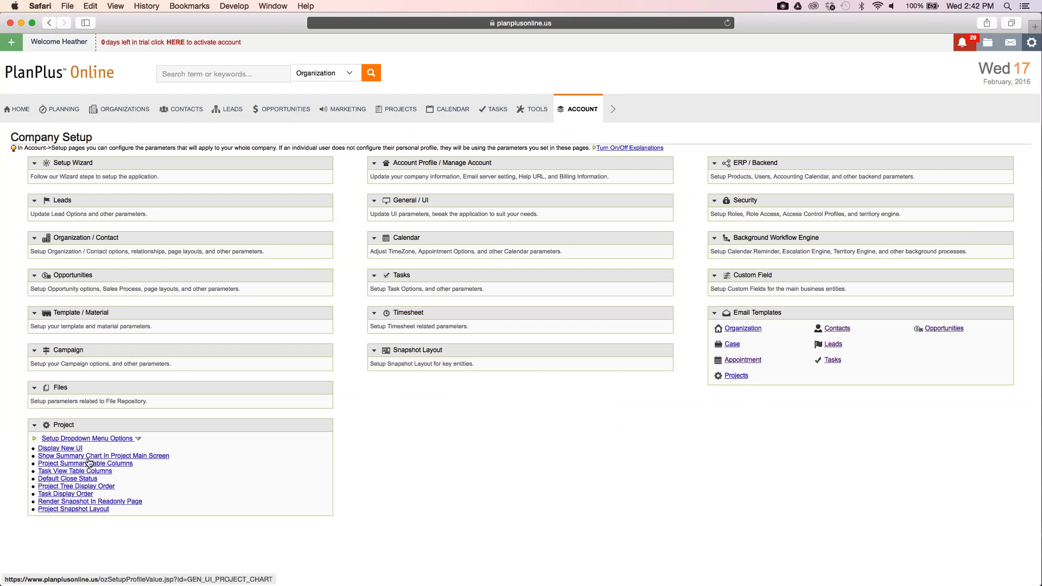
- Expand the Project section's dropdown menu options and examine the option values for project task status and for type
{"action": "left_click", "coordinate": [82, 439]}
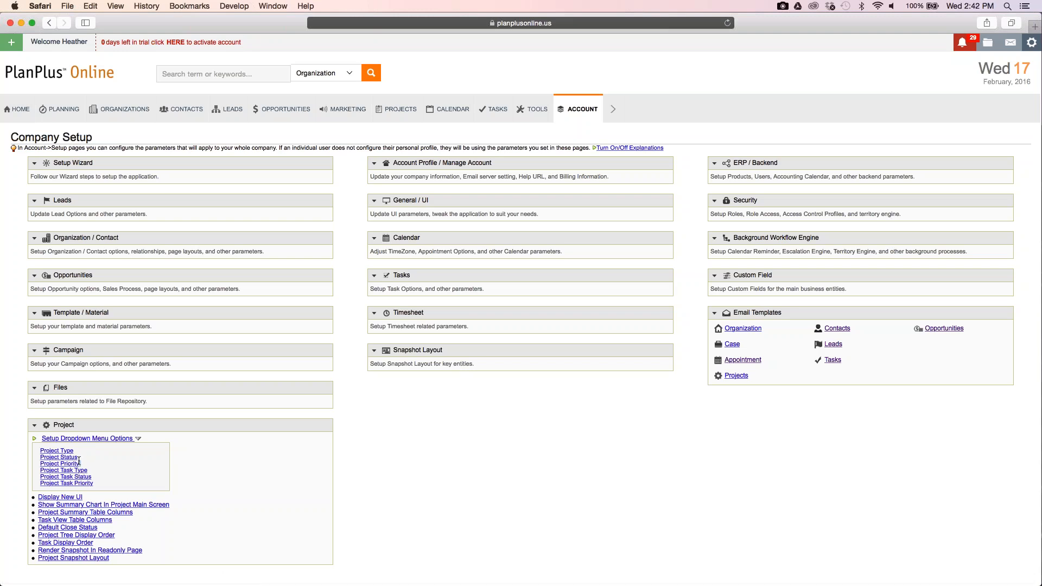
{"action": "left_click_drag", "start_coordinate": [81, 464], "coordinate": [50, 449]}
{"action": "left_click_drag", "start_coordinate": [99, 490], "coordinate": [40, 471]}
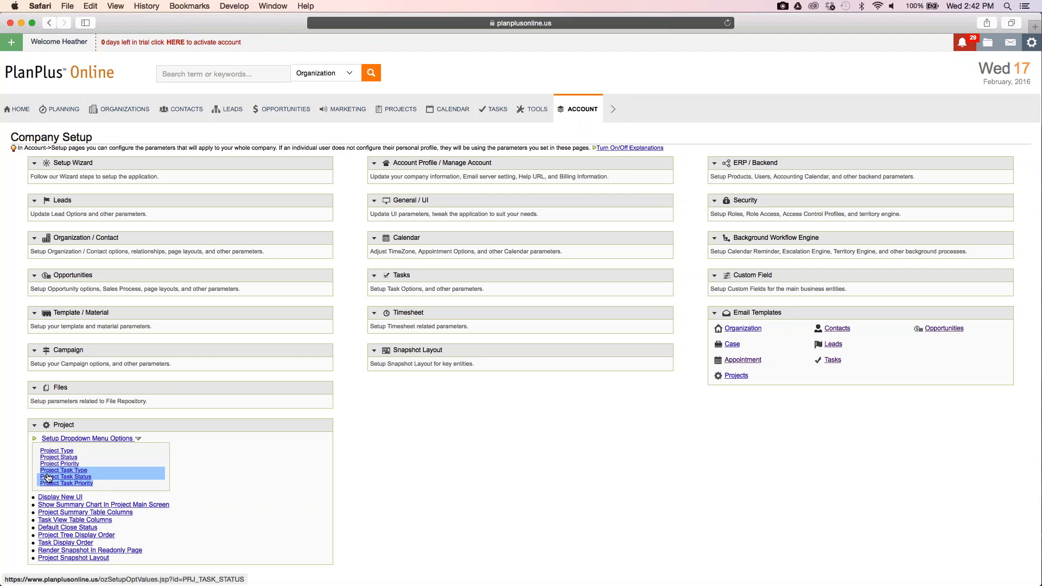
{"action": "left_click", "coordinate": [55, 479]}
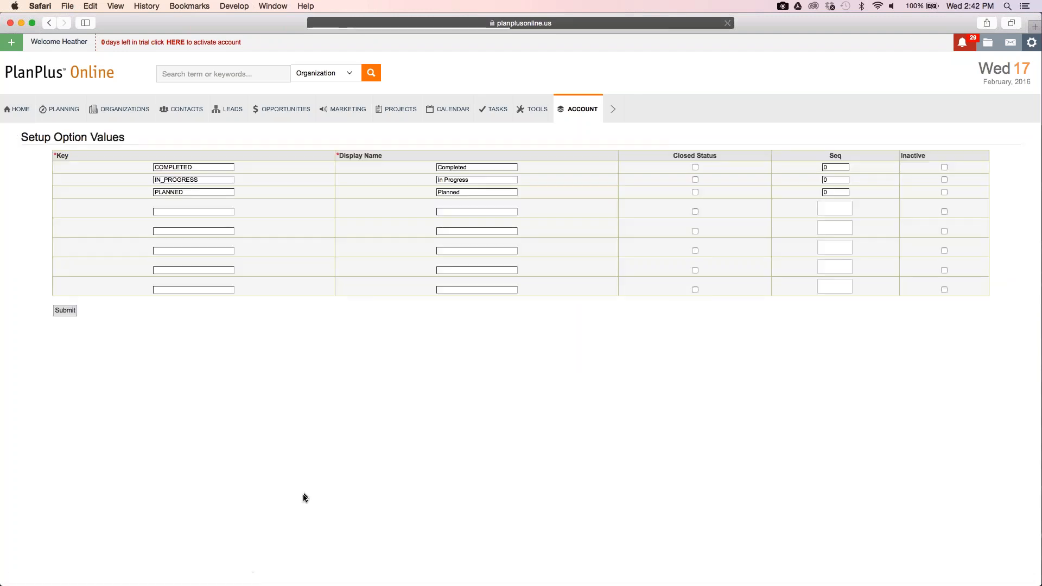
{"action": "right_click", "coordinate": [155, 325]}
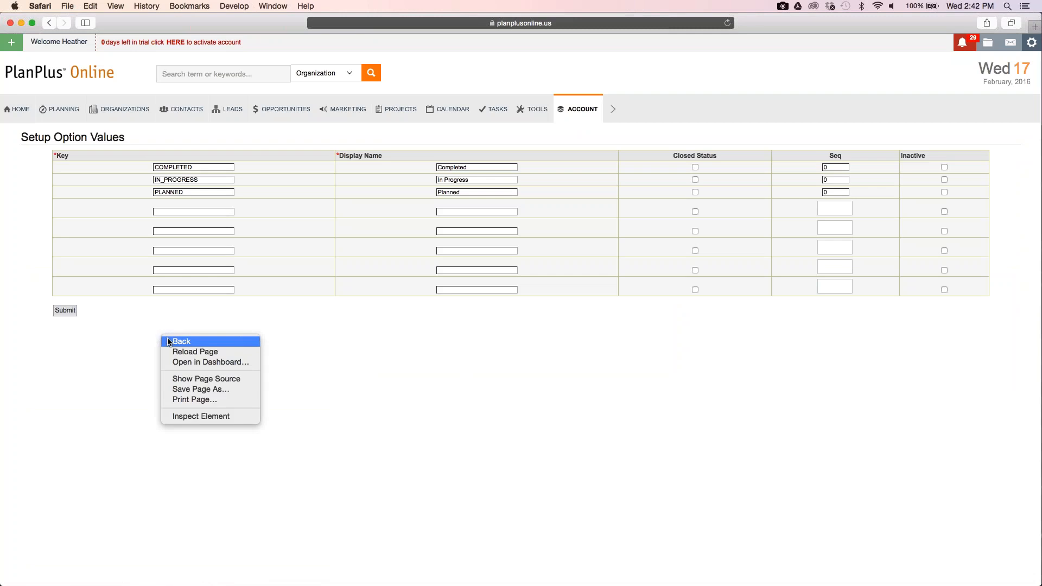
{"action": "left_click", "coordinate": [166, 341]}
{"action": "left_click", "coordinate": [54, 470]}
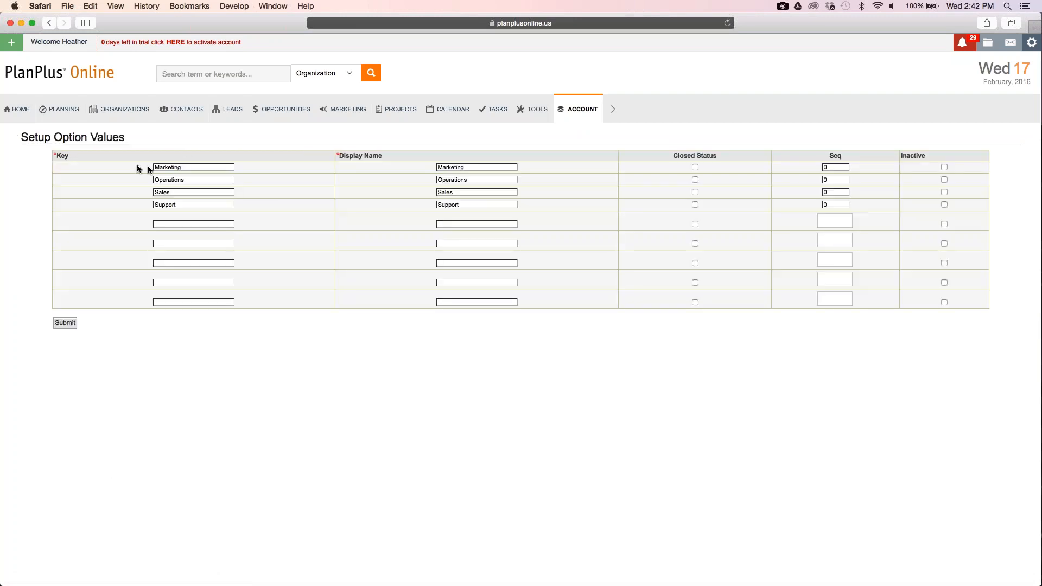
{"action": "right_click", "coordinate": [22, 200]}
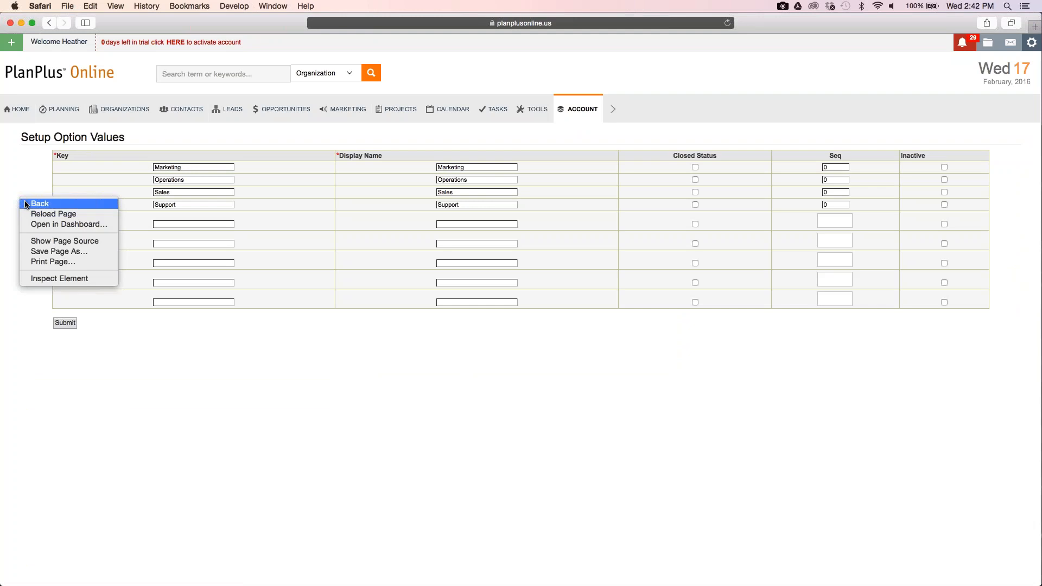
{"action": "left_click", "coordinate": [26, 204]}
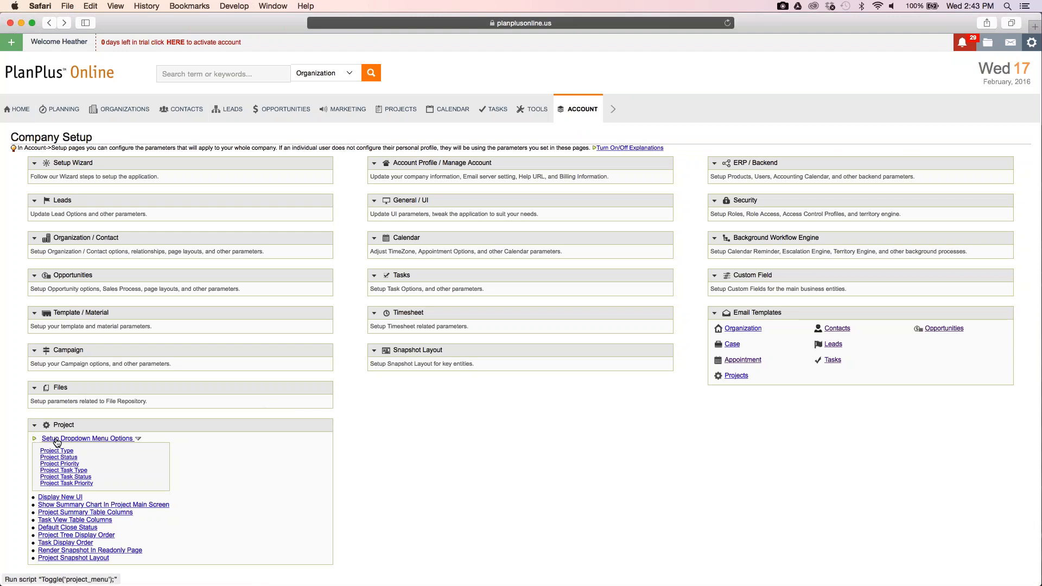
- Collapse the project dropdown menu options, locate the Projects email templates and expand the Custom Field section
{"action": "left_click", "coordinate": [34, 437]}
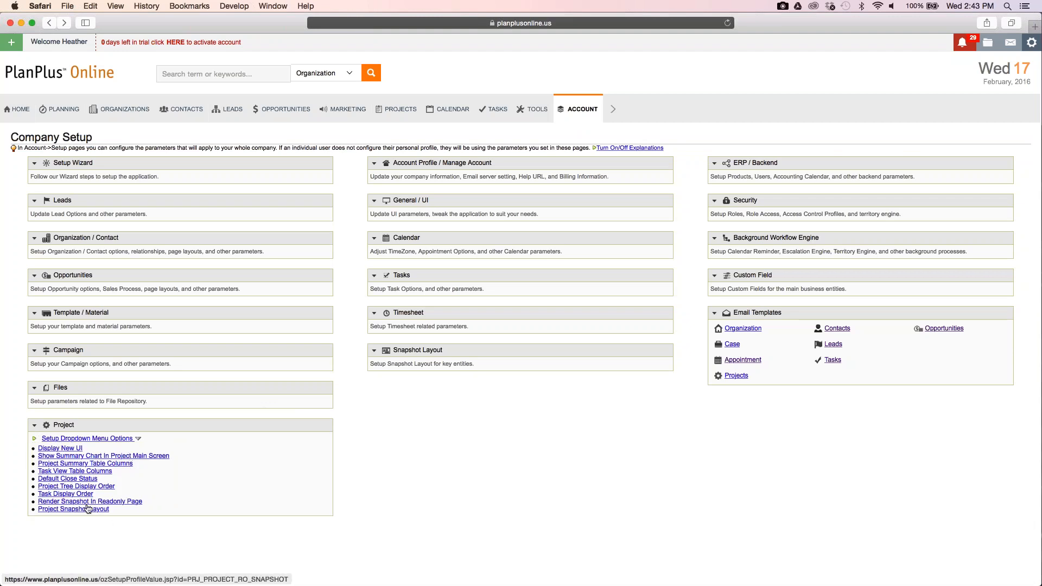
{"action": "left_click_drag", "start_coordinate": [759, 376], "coordinate": [714, 379]}
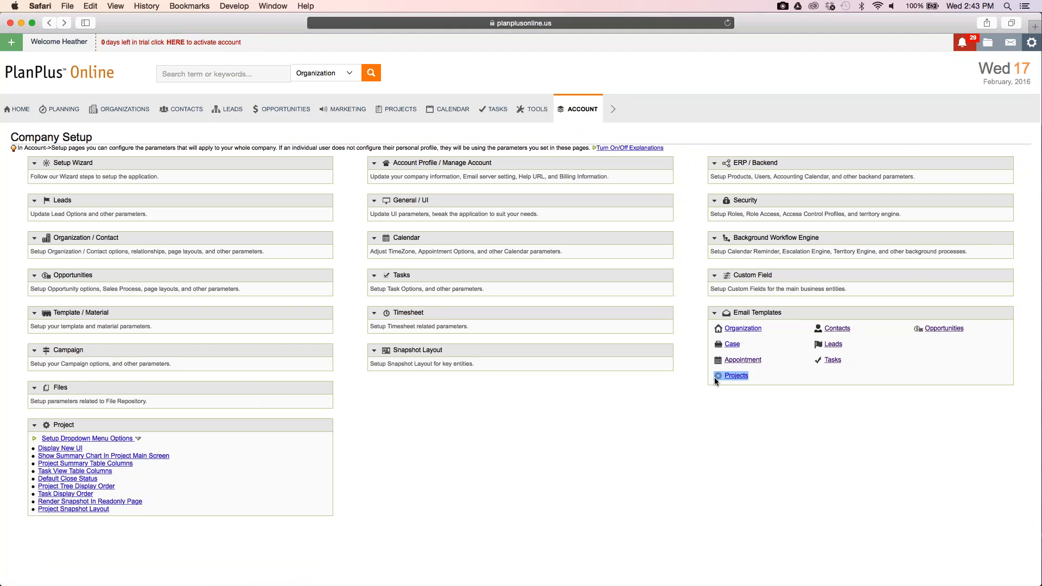
{"action": "left_click", "coordinate": [719, 277]}
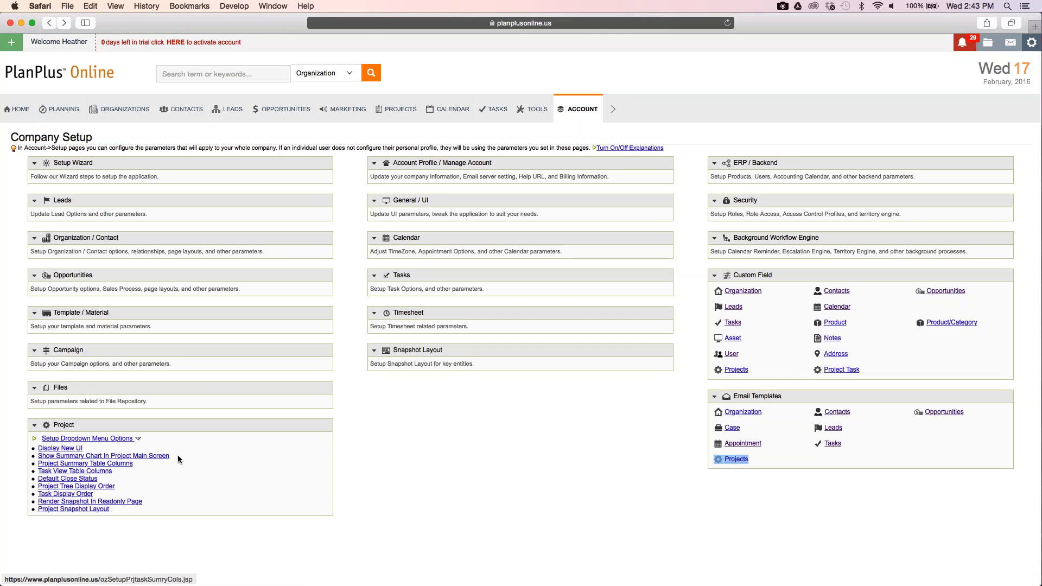
- Open the Add Users task of the Implementation Project and show its custom fields
{"action": "left_click", "coordinate": [404, 117]}
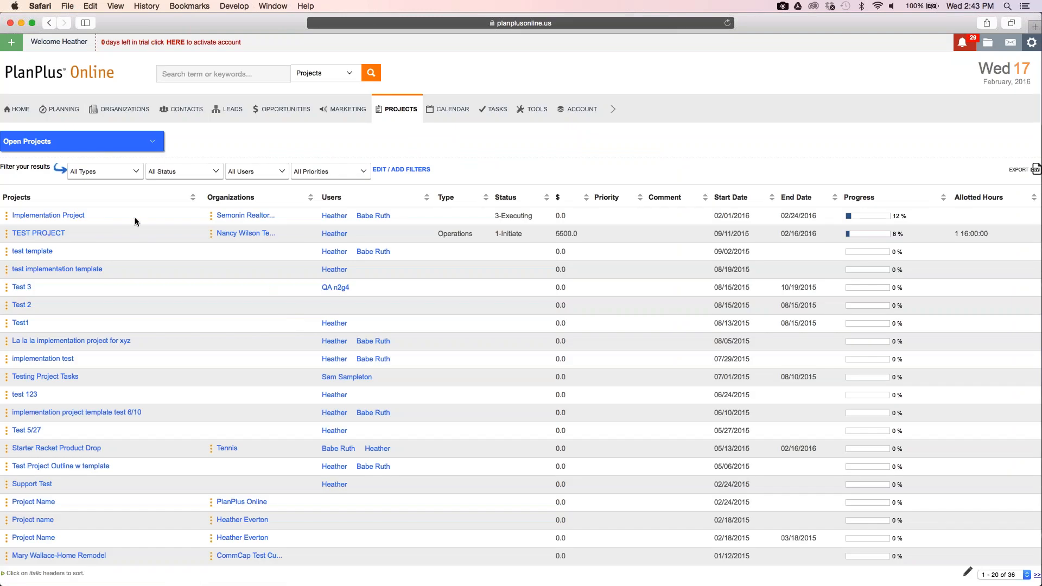
{"action": "left_click", "coordinate": [58, 220]}
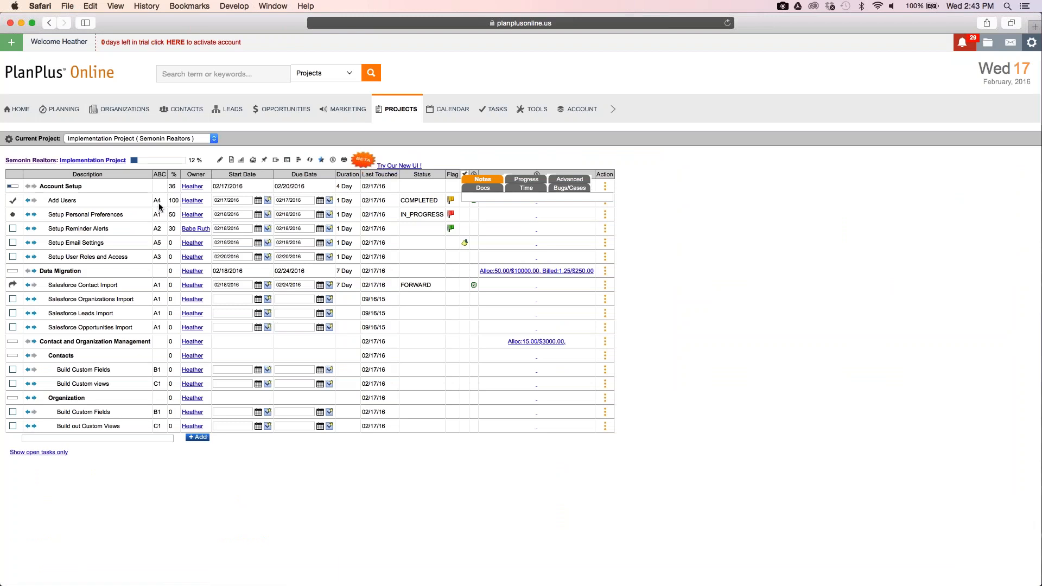
{"action": "left_click", "coordinate": [85, 203]}
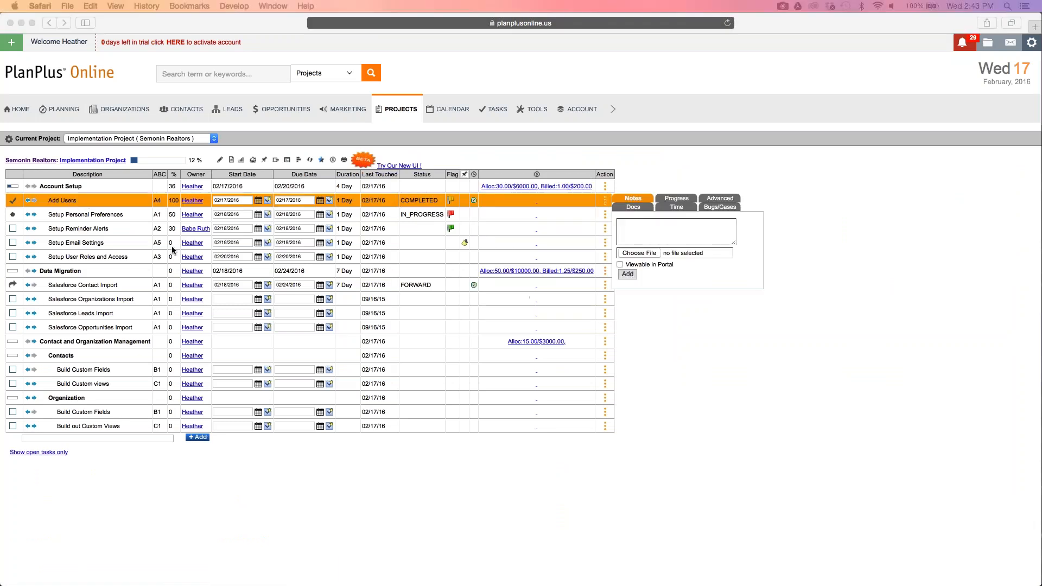
{"action": "left_click_drag", "start_coordinate": [0, 164], "coordinate": [589, 150]}
{"action": "left_click", "coordinate": [350, 405]}
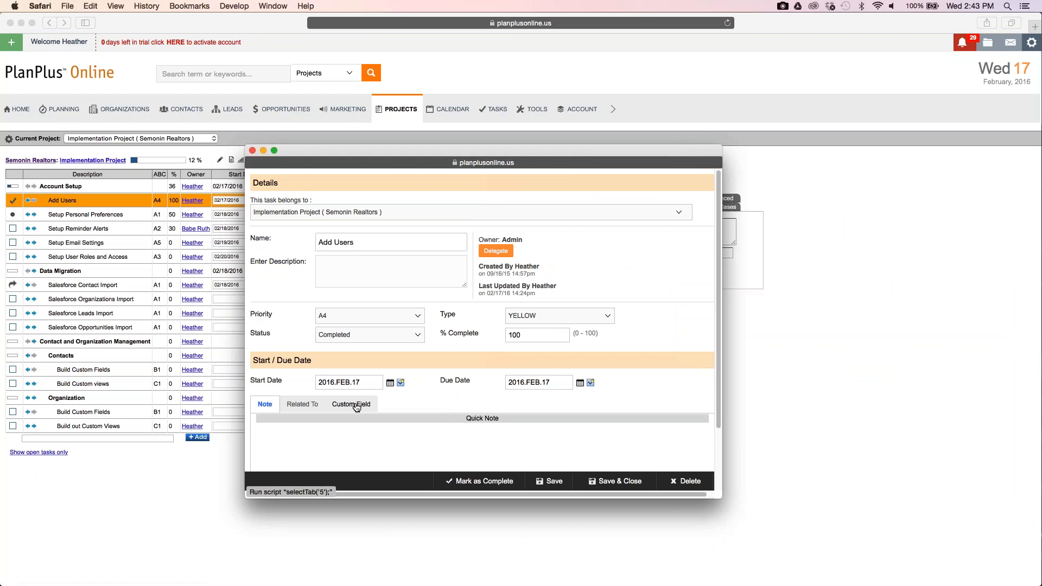
{"action": "scroll", "coordinate": [371, 420], "scroll_direction": "down", "scroll_amount": 1}
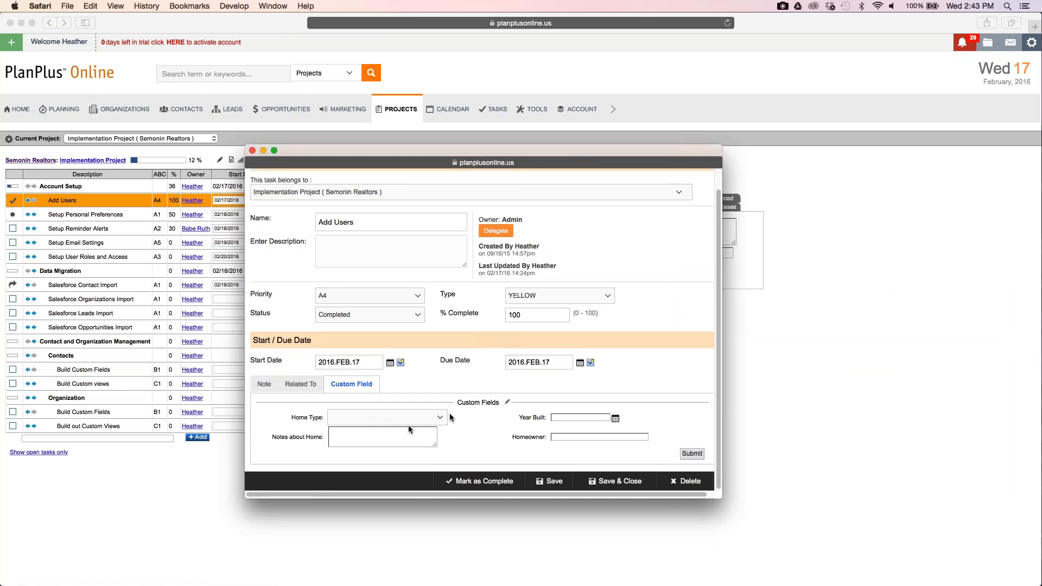
- Examine the Home Type choices and the Notes about Home and Homeowner fields, leave them empty and close the task
{"action": "left_click", "coordinate": [395, 418]}
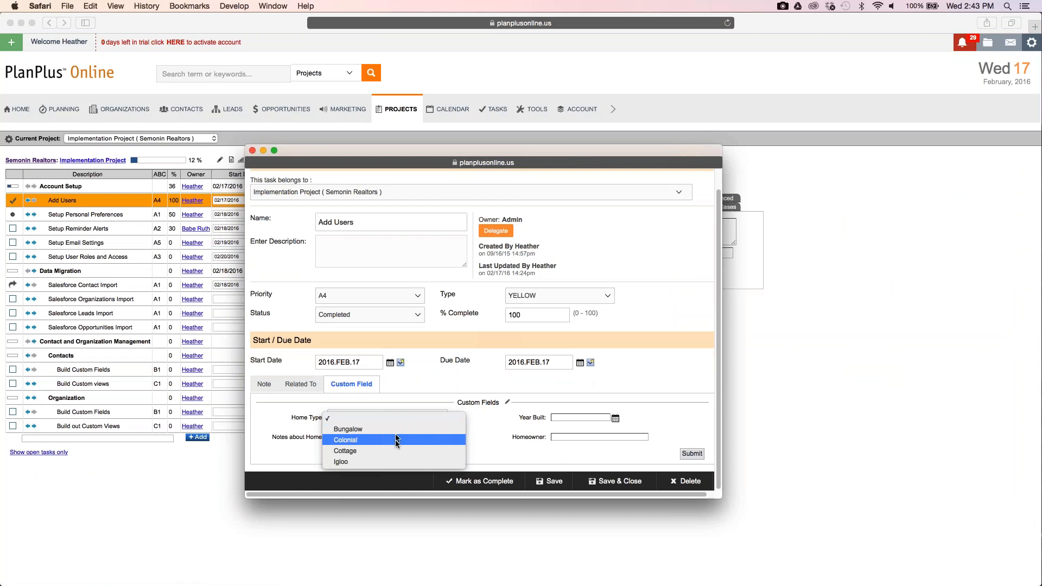
{"action": "left_click", "coordinate": [278, 436]}
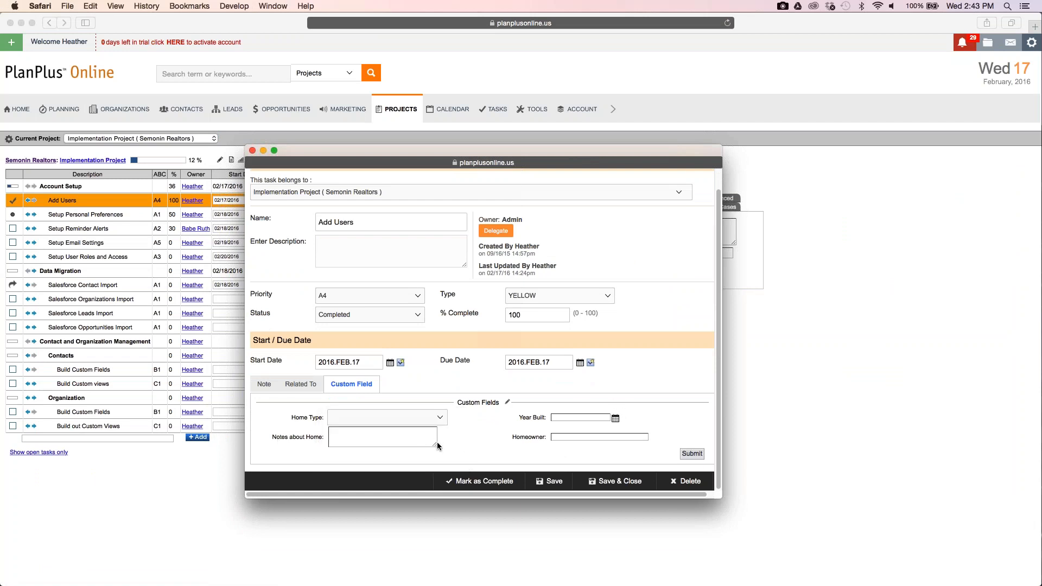
{"action": "left_click", "coordinate": [436, 442]}
{"action": "left_click", "coordinate": [602, 437]}
{"action": "left_click", "coordinate": [252, 150]}
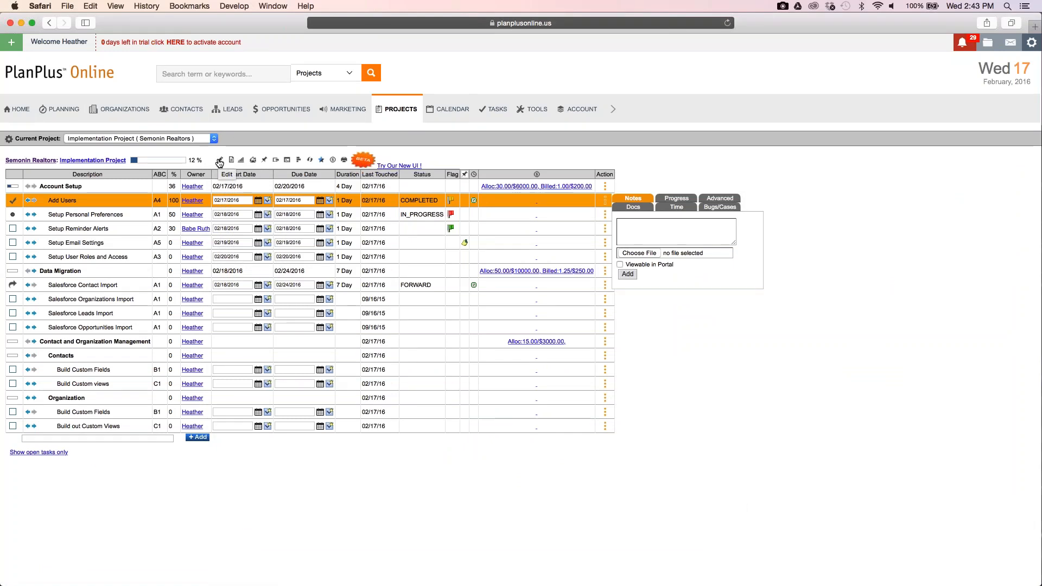
- Open the Implementation Project's edit form, examine its drop box and CF custom fields and submit the form unchanged
{"action": "left_click", "coordinate": [219, 163]}
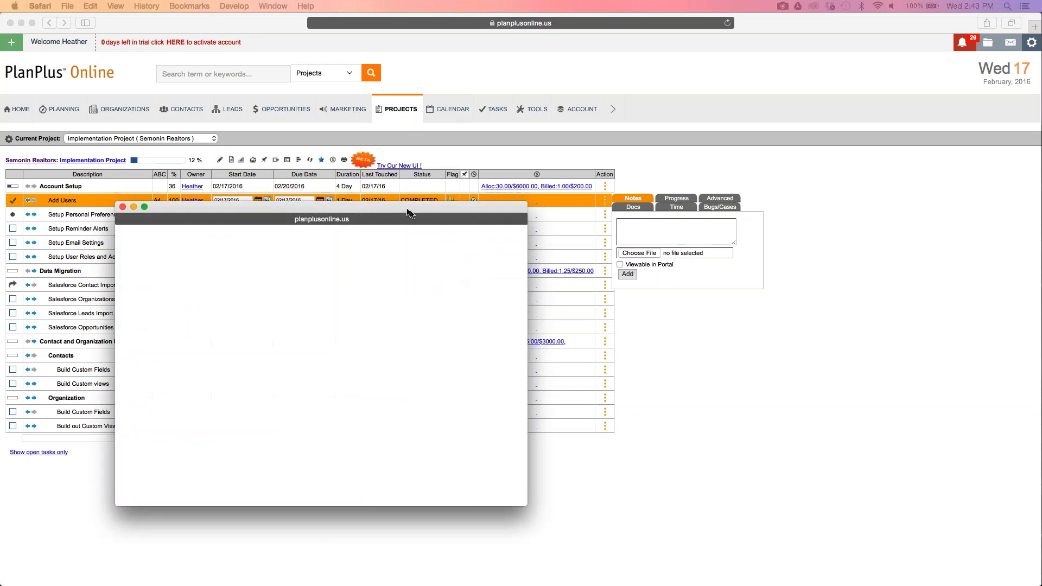
{"action": "scroll", "coordinate": [300, 445], "scroll_direction": "down", "scroll_amount": 5}
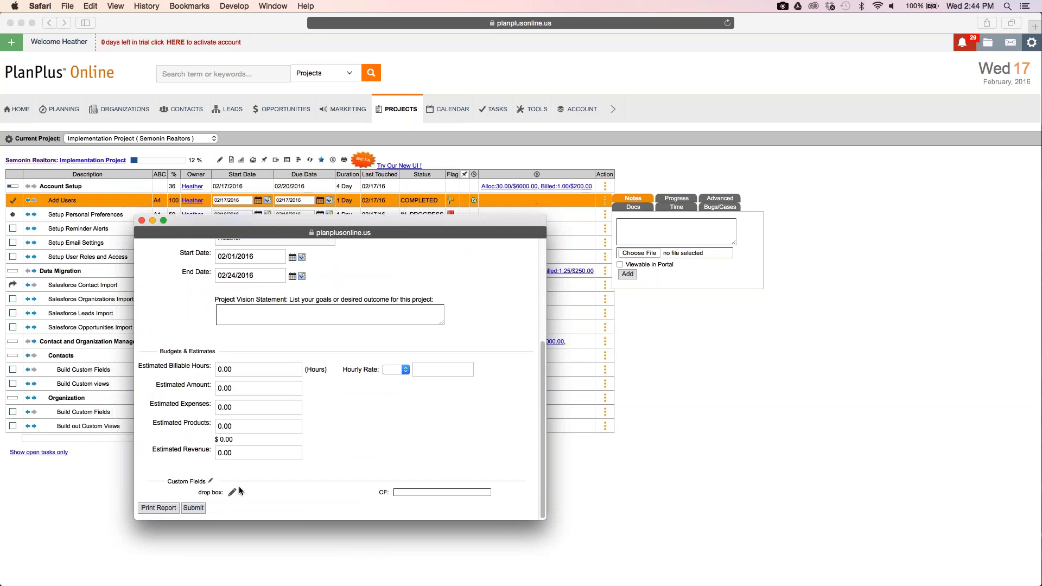
{"action": "triple_click", "coordinate": [210, 495]}
{"action": "left_click", "coordinate": [382, 492]}
{"action": "left_click", "coordinate": [193, 509]}
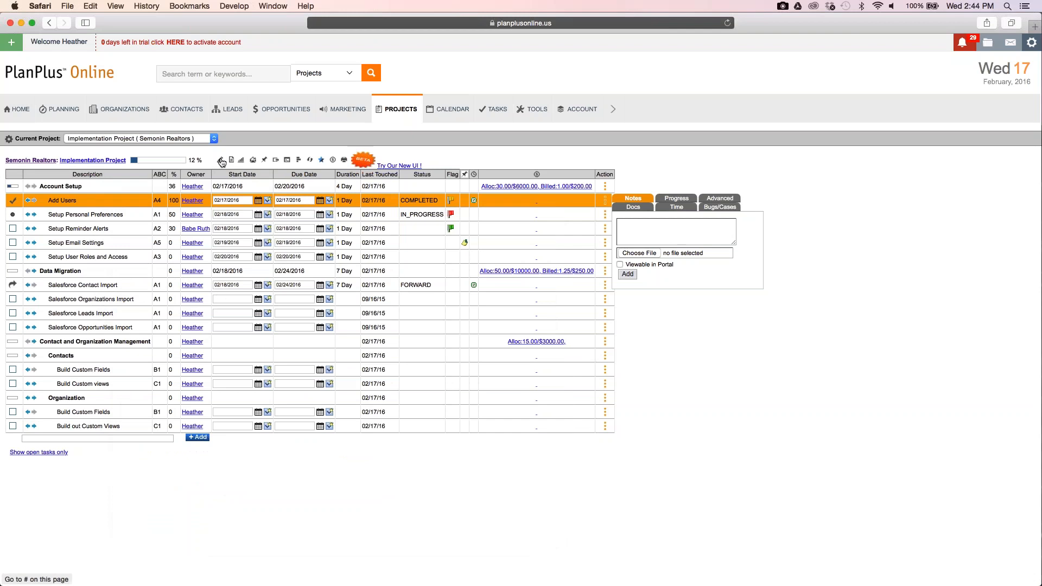
- Return to the project summary list, briefly open the Implementation Project and look over the available project views
{"action": "mouse_move", "coordinate": [407, 111]}
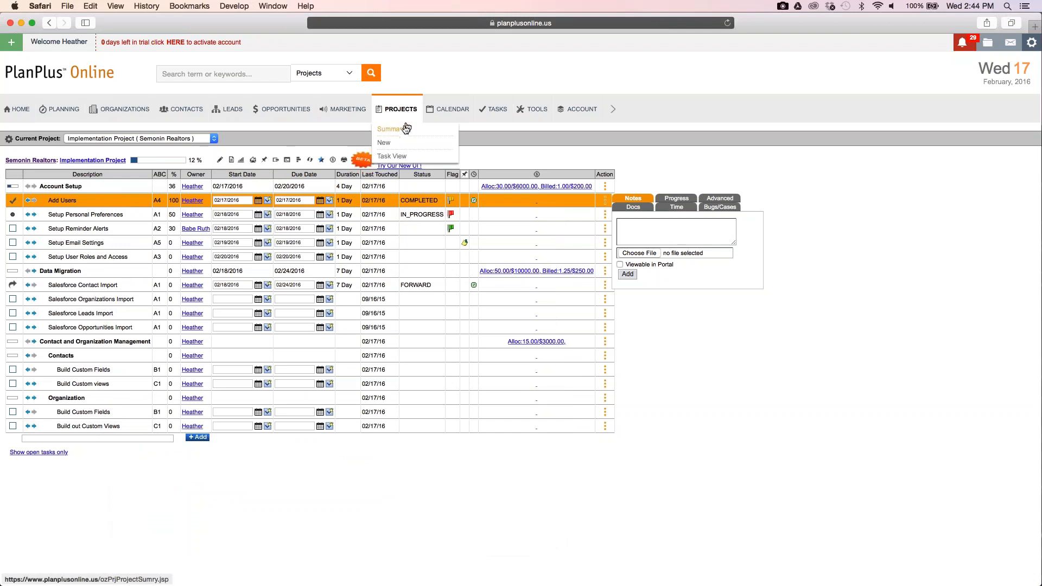
{"action": "left_click", "coordinate": [405, 130]}
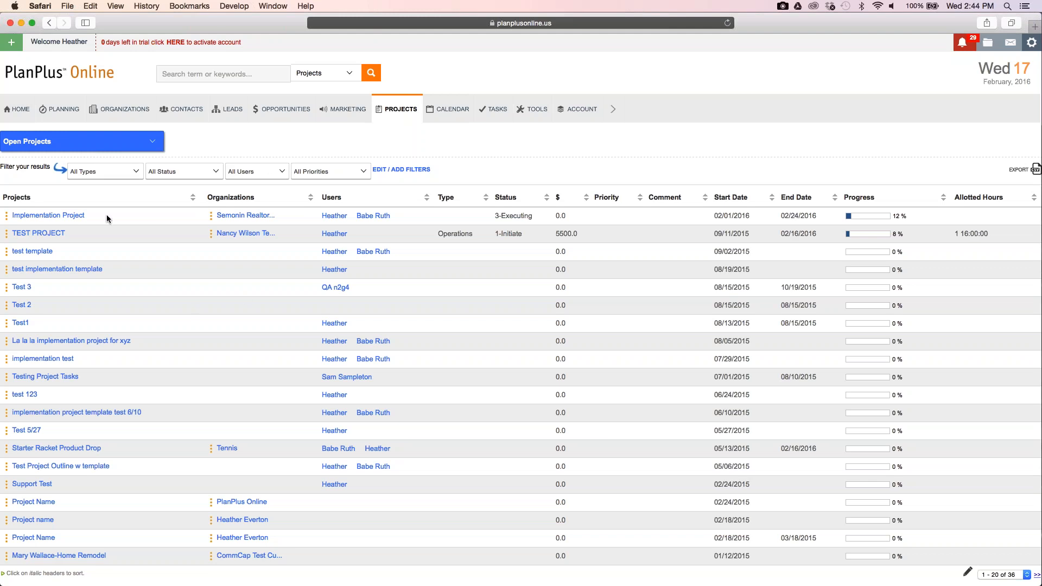
{"action": "left_click", "coordinate": [70, 215]}
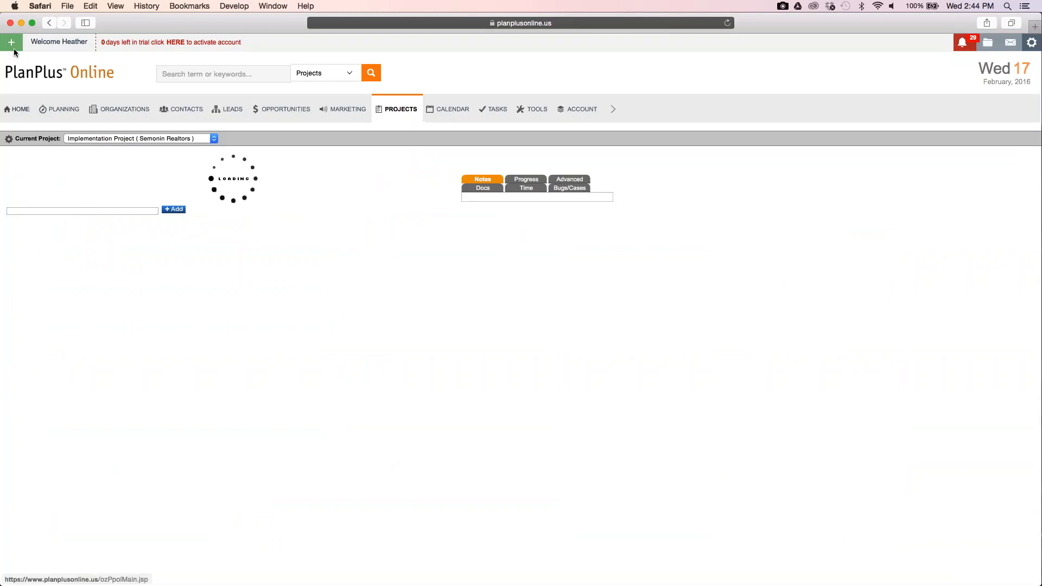
{"action": "left_click", "coordinate": [49, 23]}
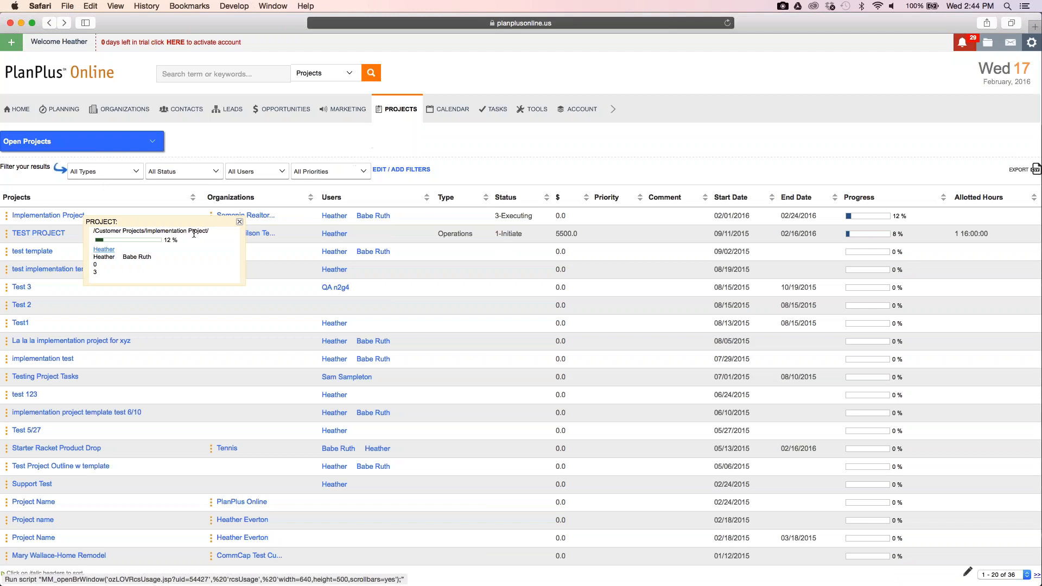
{"action": "left_click", "coordinate": [17, 143]}
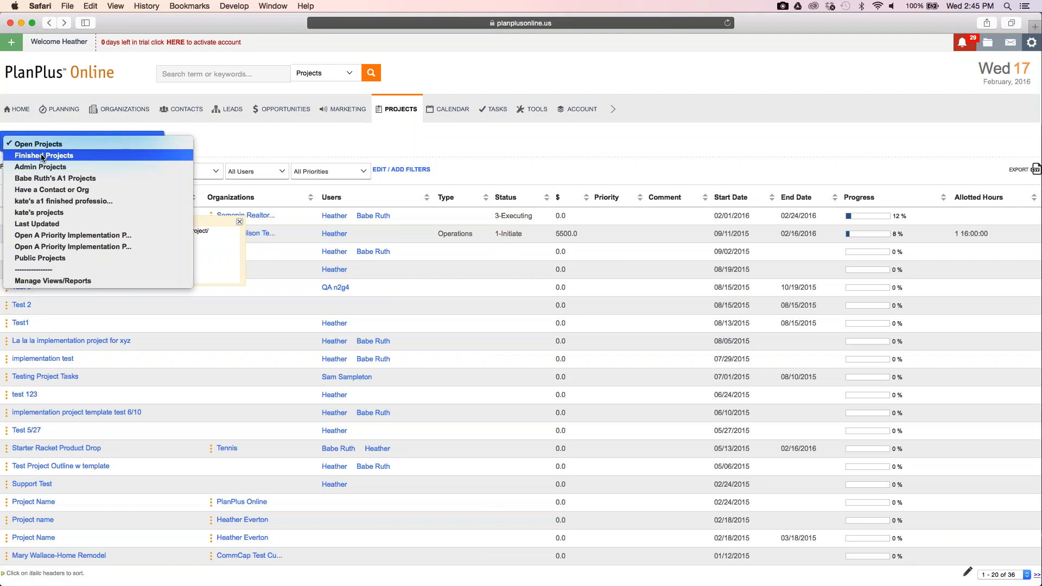
{"action": "left_click", "coordinate": [240, 133]}
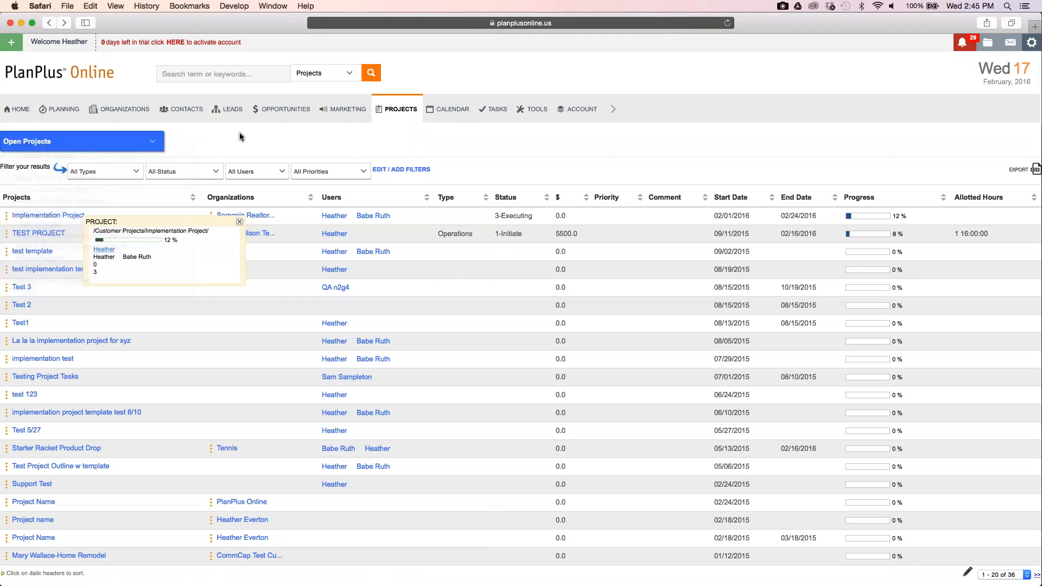
- Open the Implementation Project's edit form, set its status to Finished and submit the change
{"action": "left_click", "coordinate": [39, 218]}
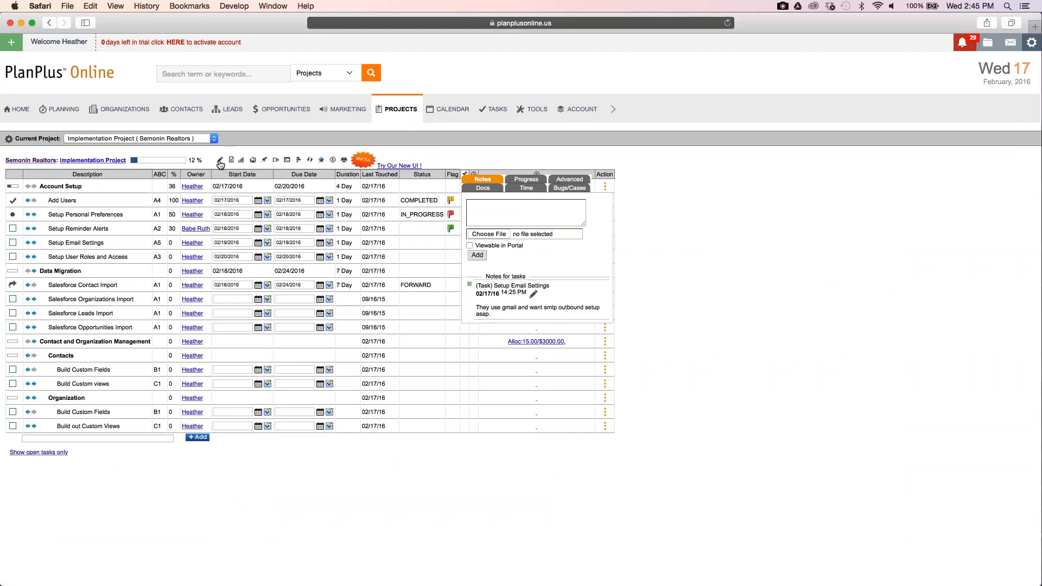
{"action": "left_click", "coordinate": [219, 161]}
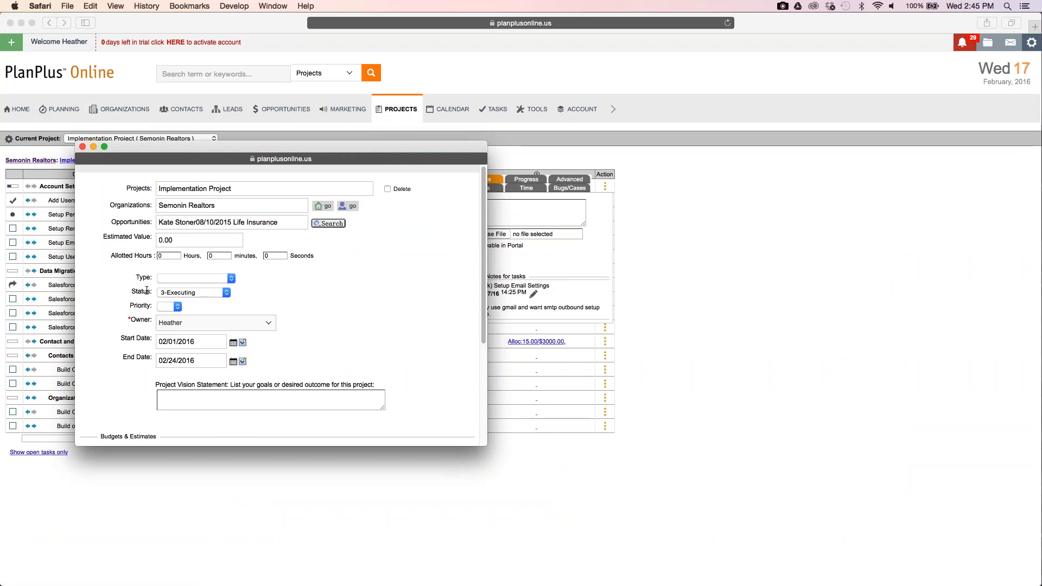
{"action": "triple_click", "coordinate": [136, 294]}
{"action": "left_click", "coordinate": [168, 293]}
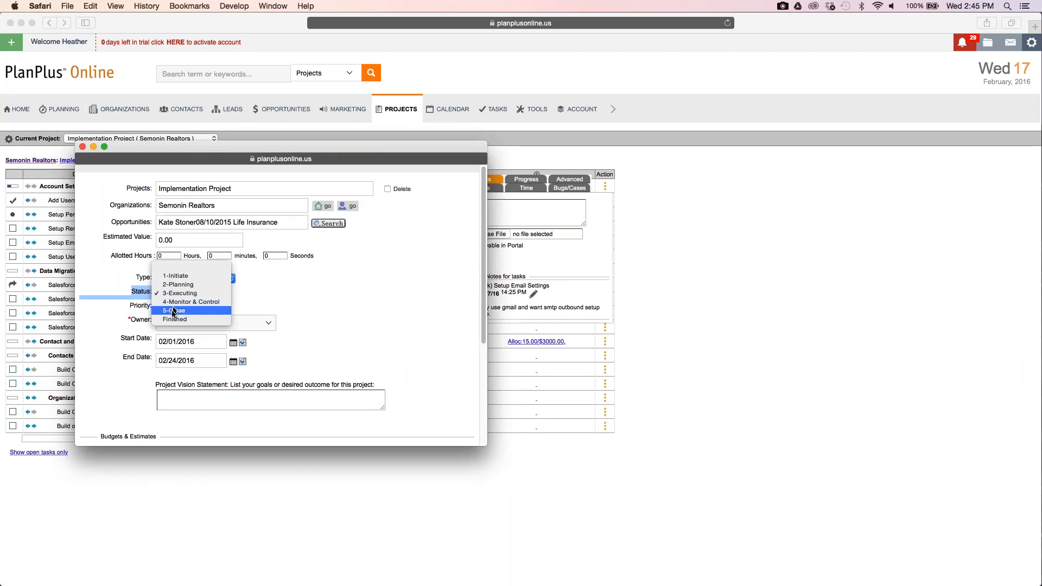
{"action": "left_click", "coordinate": [168, 319]}
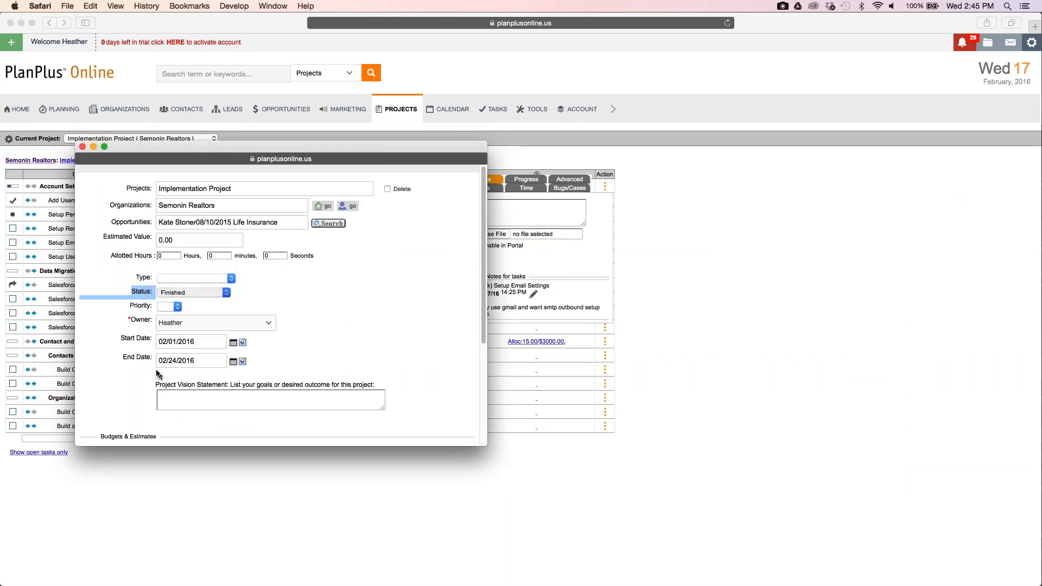
{"action": "scroll", "coordinate": [145, 394], "scroll_direction": "down", "scroll_amount": 5}
{"action": "left_click", "coordinate": [123, 432]}
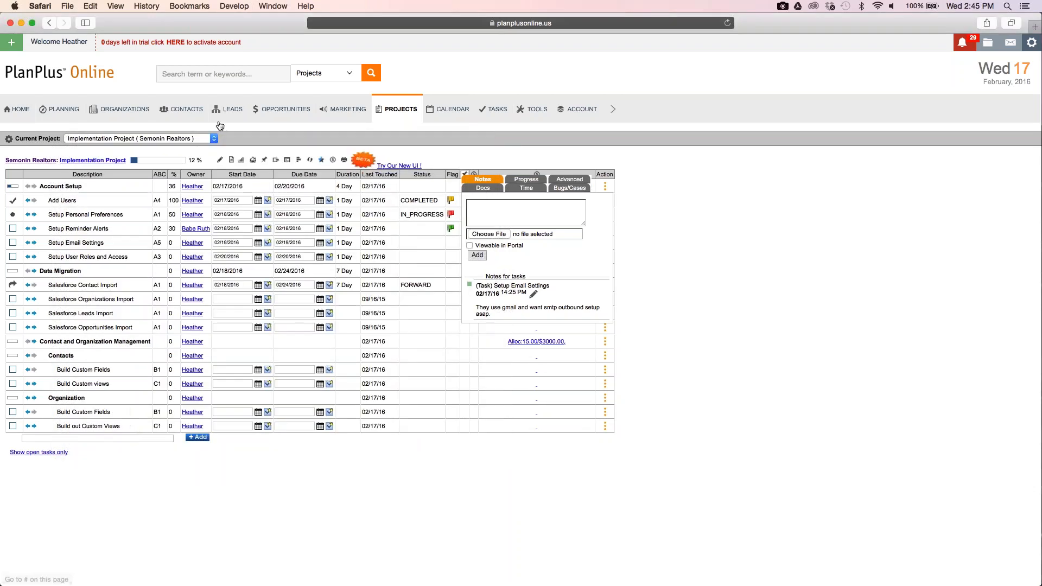
- Switch the project summary to the Finished Projects view and examine the Implementation Project's Make Template option without applying it
{"action": "left_click", "coordinate": [402, 130]}
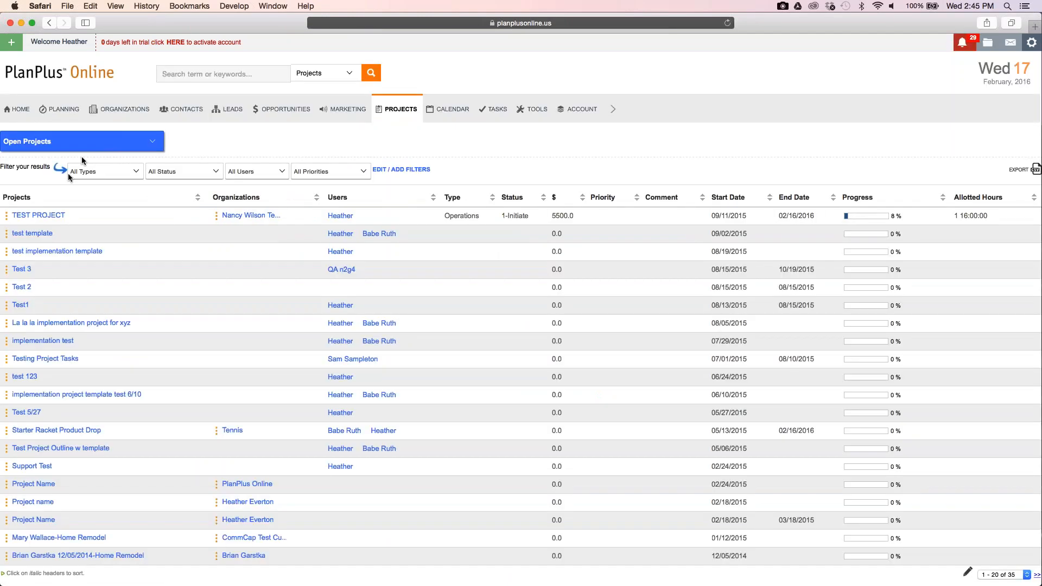
{"action": "left_click", "coordinate": [67, 149]}
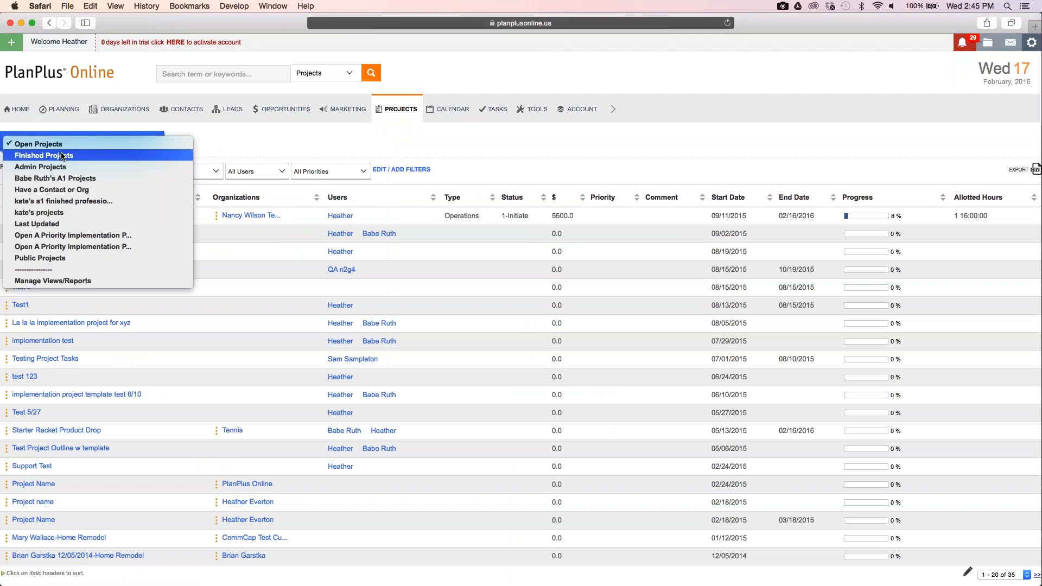
{"action": "left_click", "coordinate": [68, 167]}
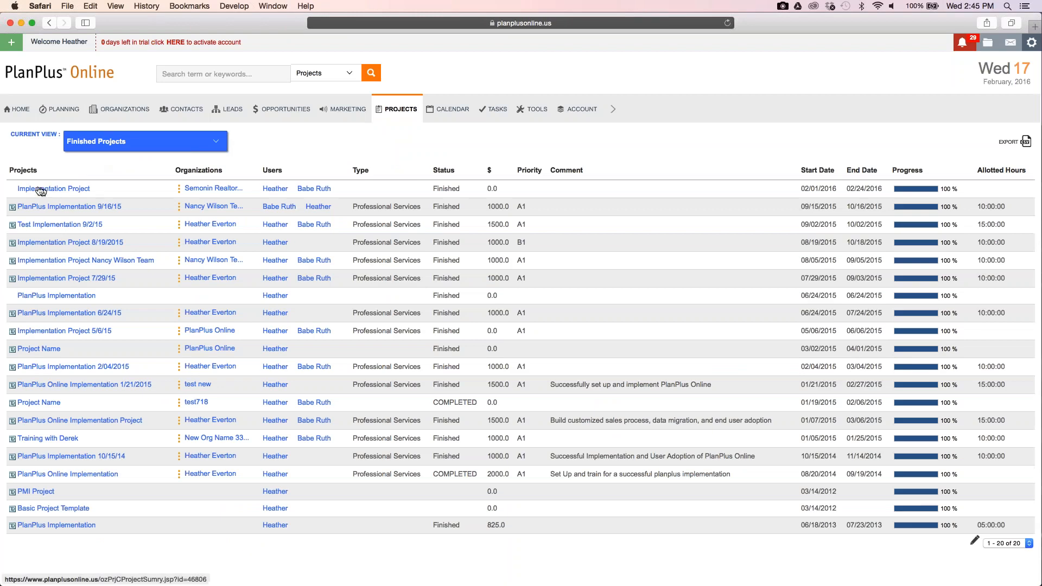
{"action": "mouse_move", "coordinate": [72, 193]}
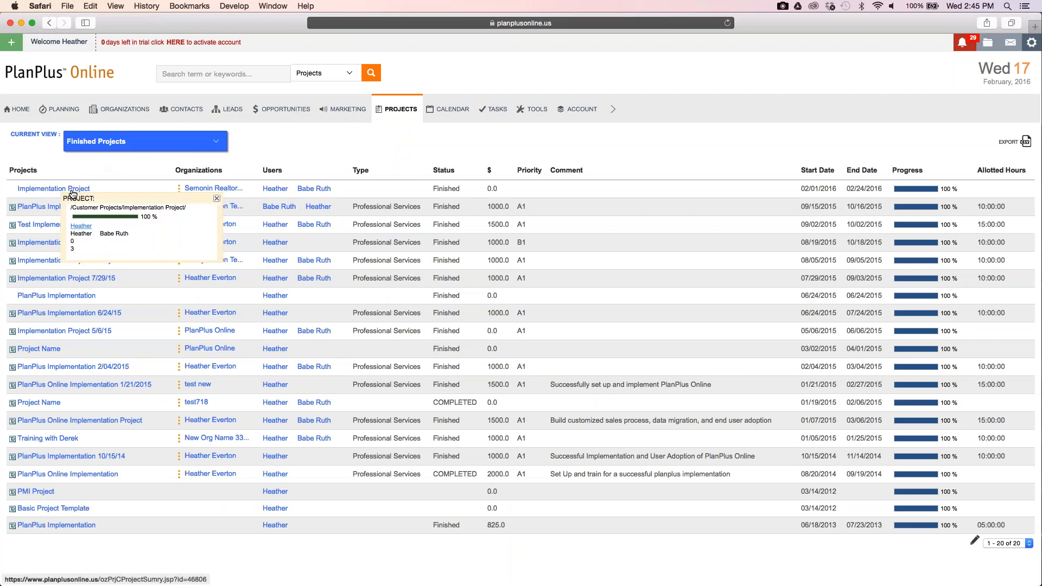
{"action": "right_click", "coordinate": [49, 192]}
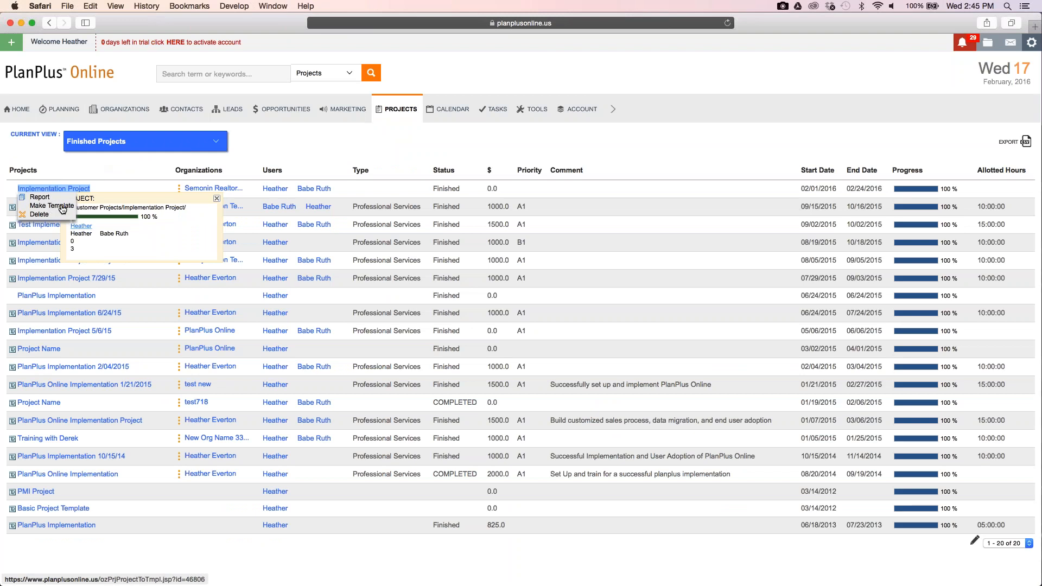
{"action": "left_click", "coordinate": [217, 198]}
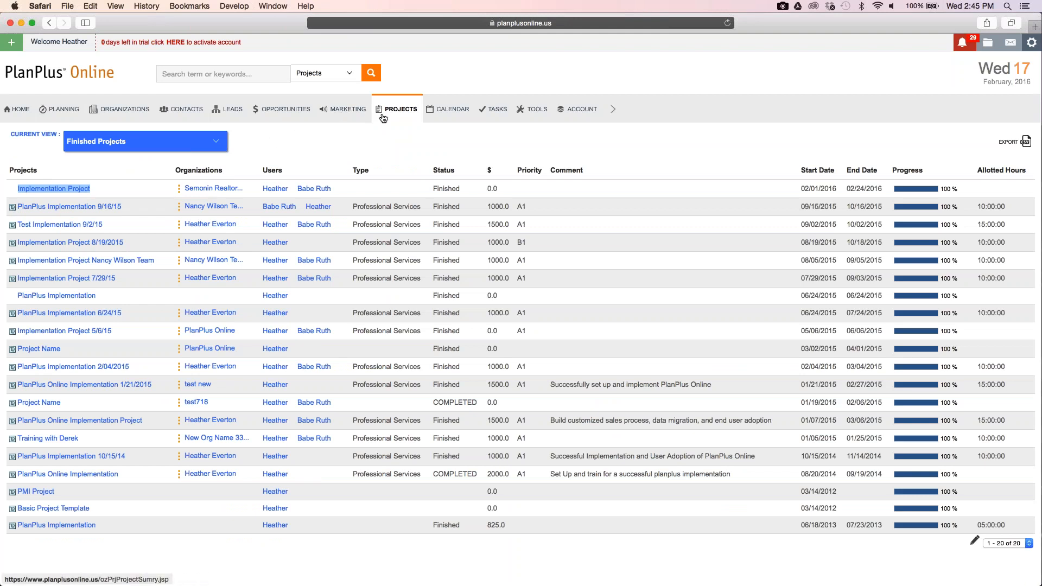
- Open the new project form, examine the Use Template choices and close the form without creating a project
{"action": "mouse_move", "coordinate": [382, 110]}
{"action": "left_click", "coordinate": [388, 142]}
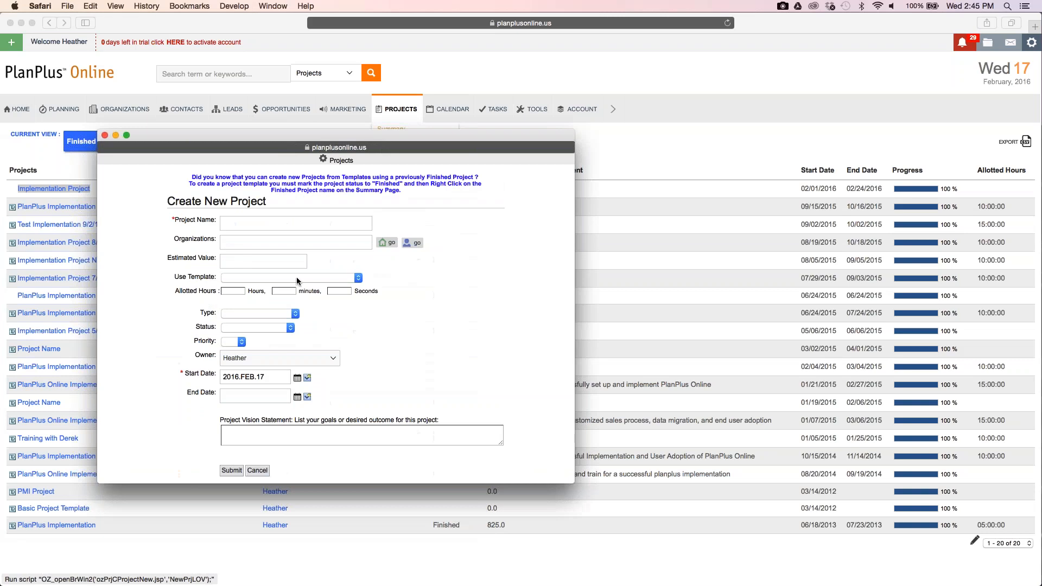
{"action": "double_click", "coordinate": [199, 276]}
{"action": "left_click", "coordinate": [238, 279]}
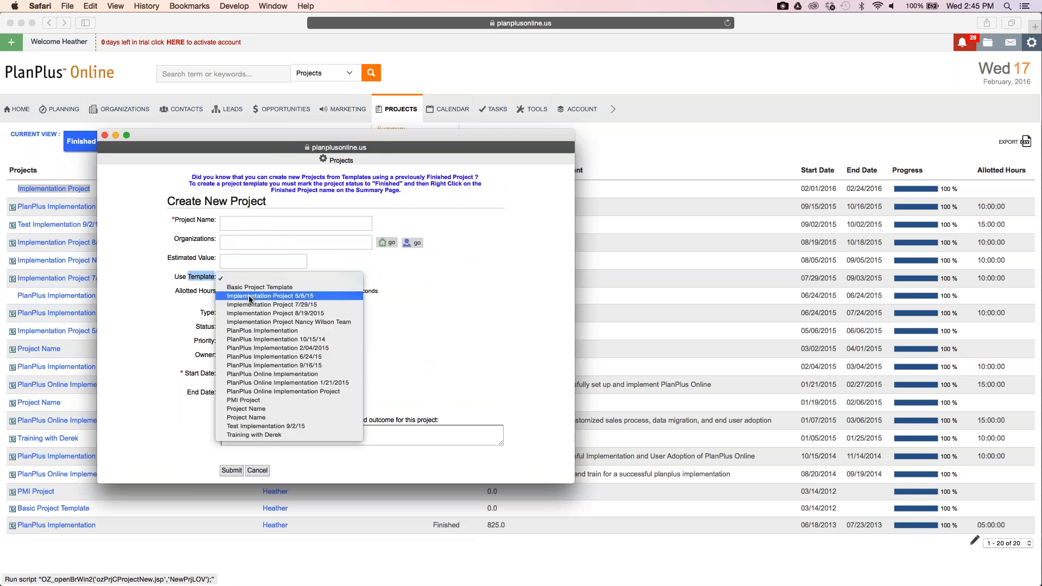
{"action": "left_click", "coordinate": [264, 462]}
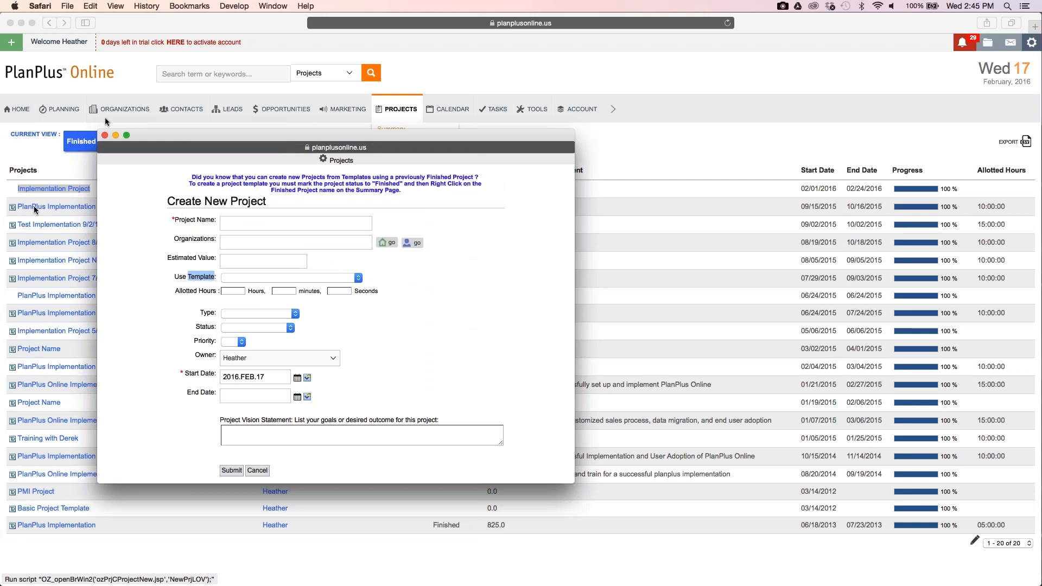
{"action": "left_click", "coordinate": [105, 135]}
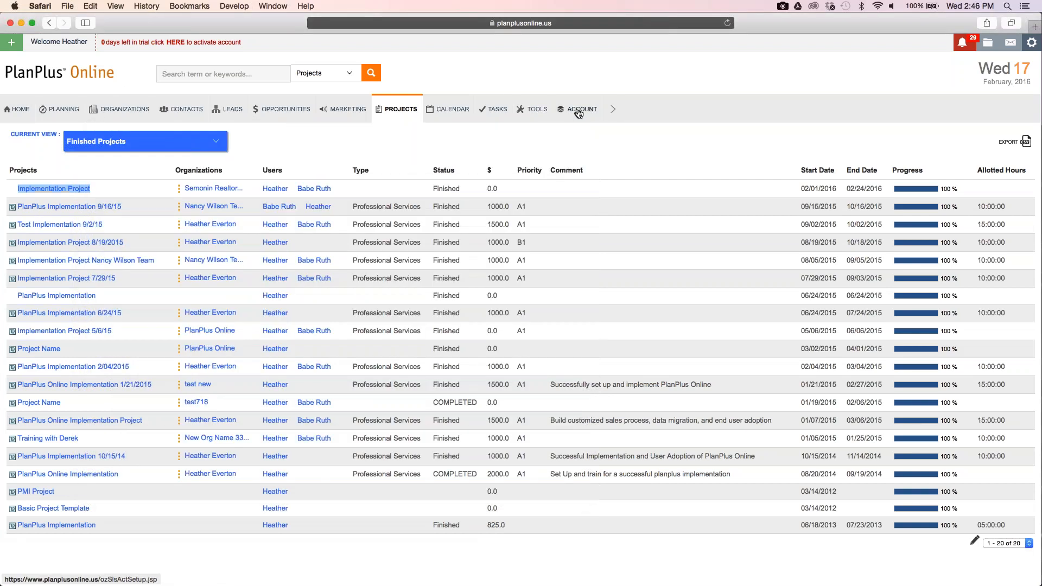
- Open the Process Builder, look at the DNA Sales Process and return to the process list
{"action": "mouse_move", "coordinate": [577, 109]}
{"action": "left_click", "coordinate": [579, 156]}
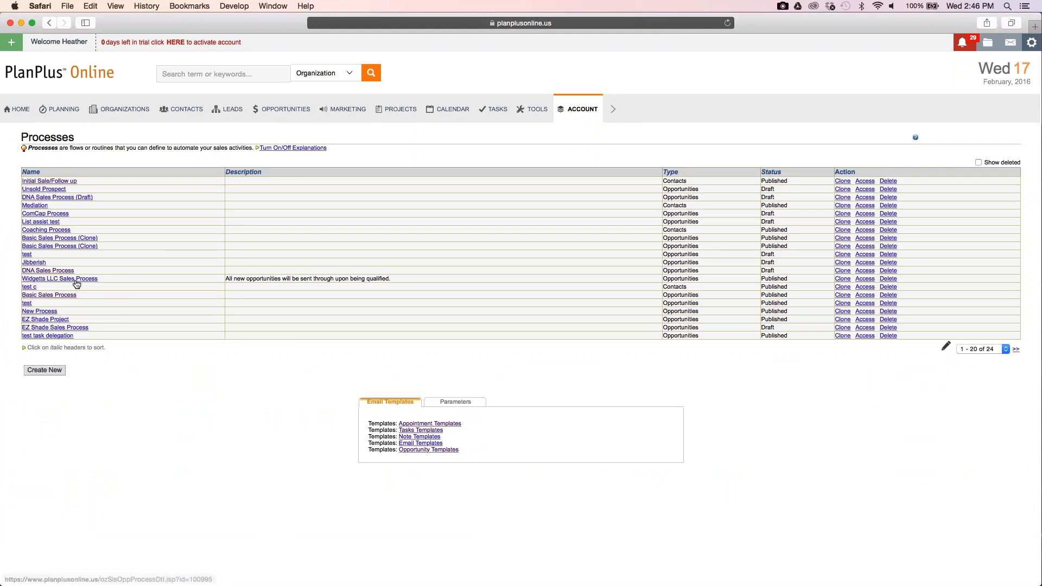
{"action": "mouse_move", "coordinate": [576, 113]}
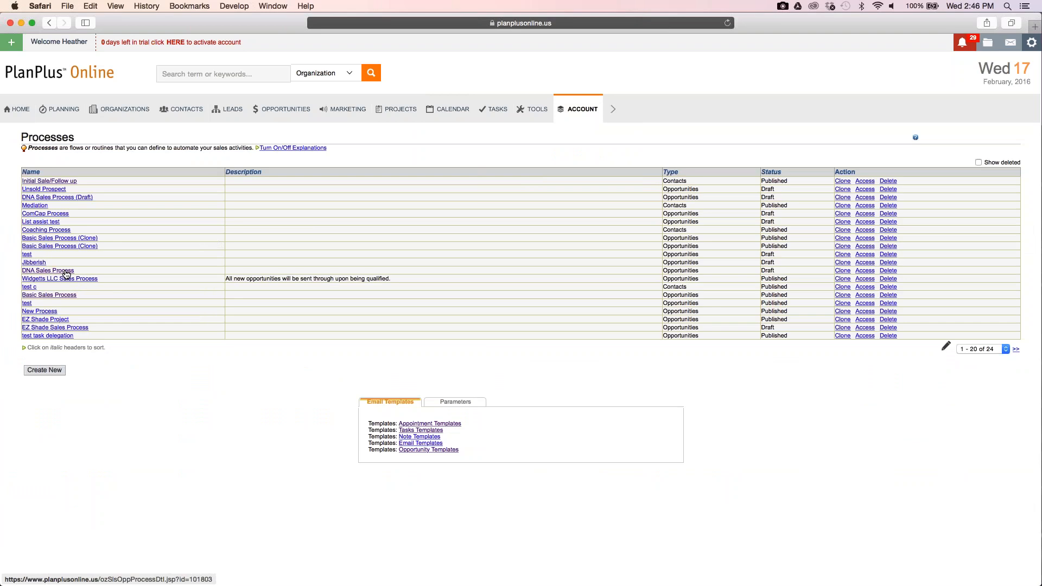
{"action": "left_click", "coordinate": [65, 272]}
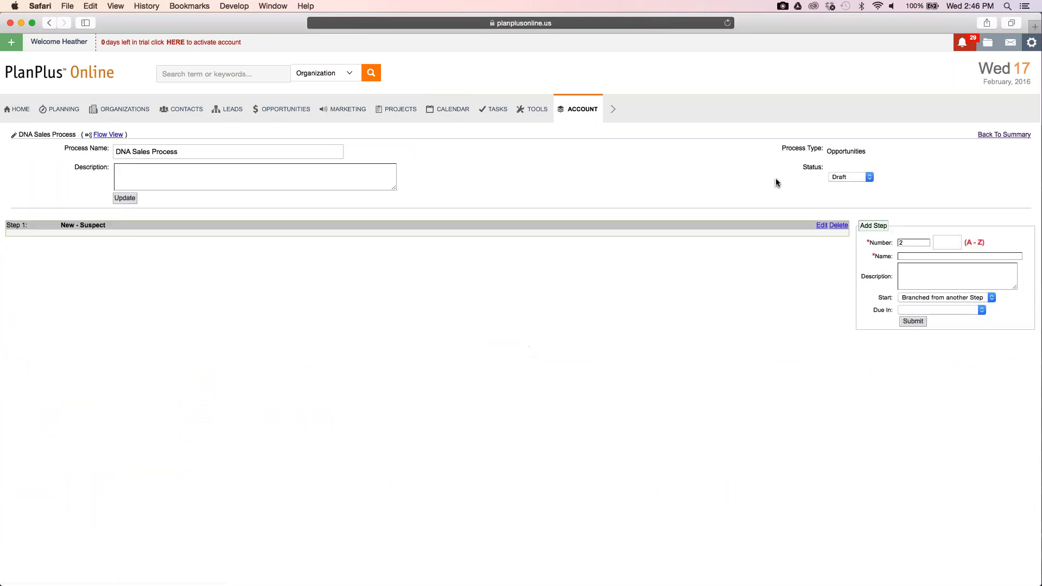
{"action": "left_click", "coordinate": [999, 135]}
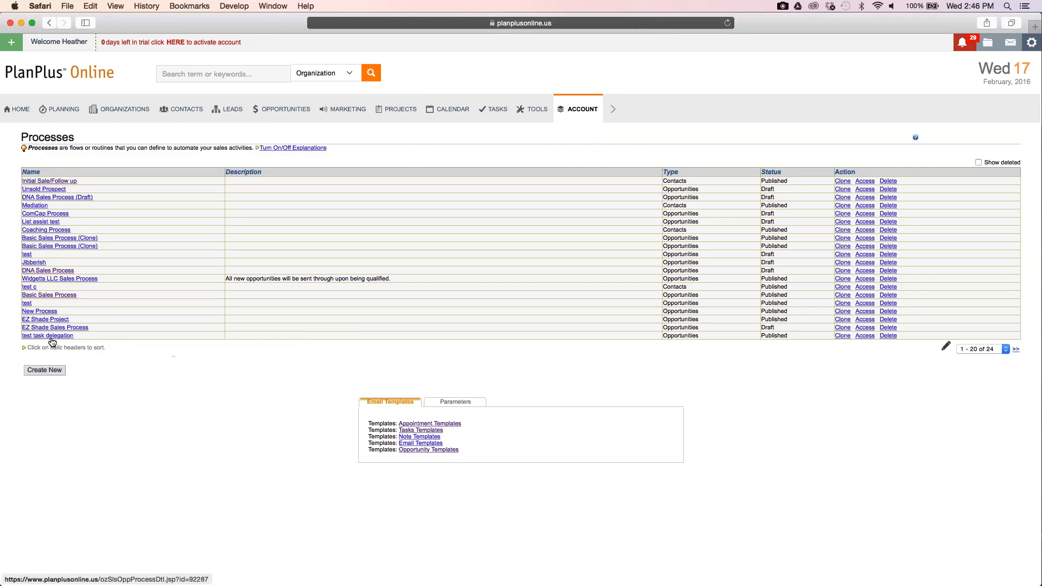
- Open the Closed-Won step of the Basic Sales Process for editing and examine its action types and project template choices
{"action": "left_click", "coordinate": [59, 295]}
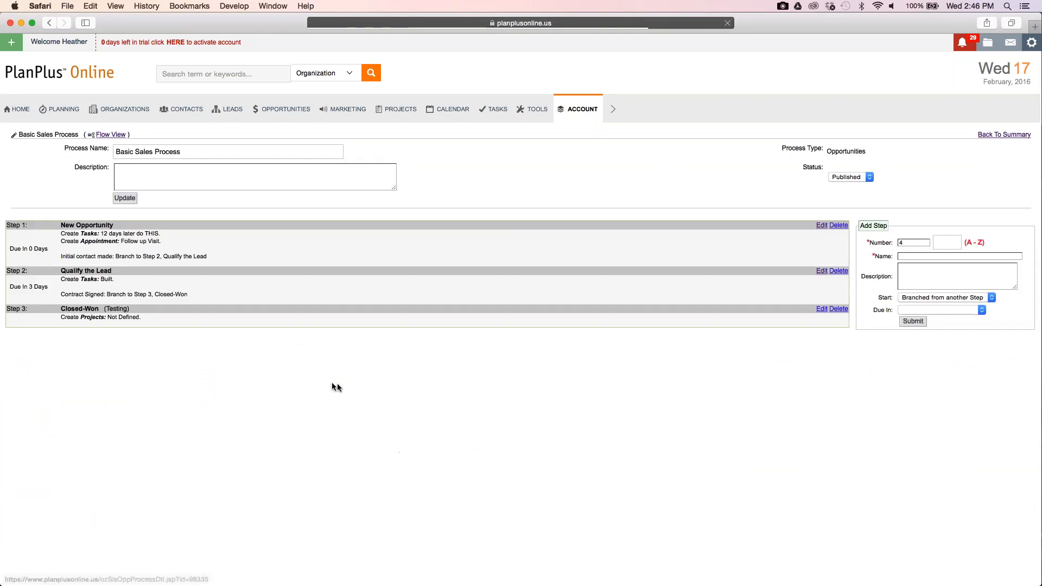
{"action": "left_click", "coordinate": [821, 309]}
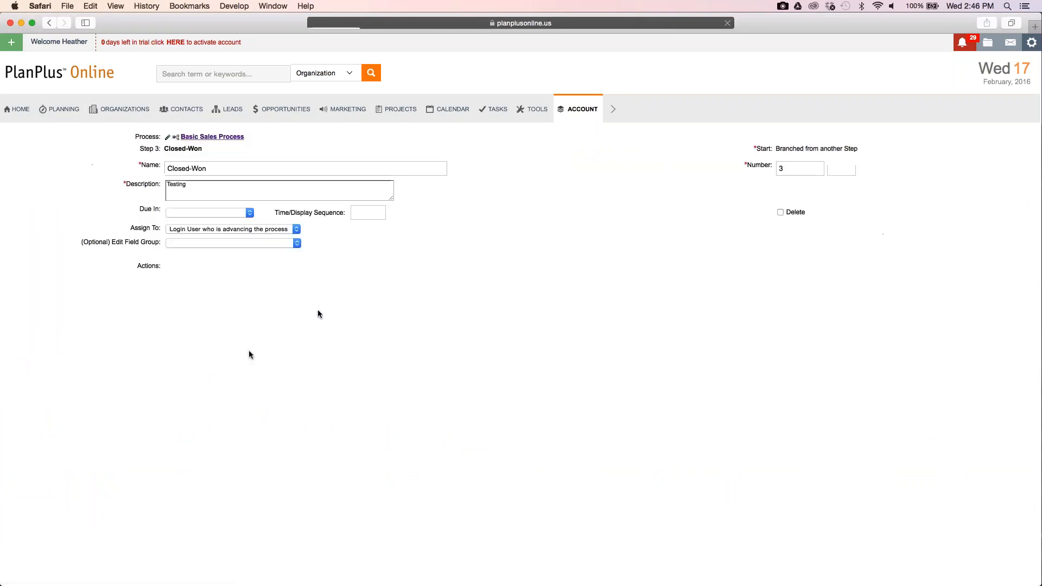
{"action": "left_click", "coordinate": [224, 293]}
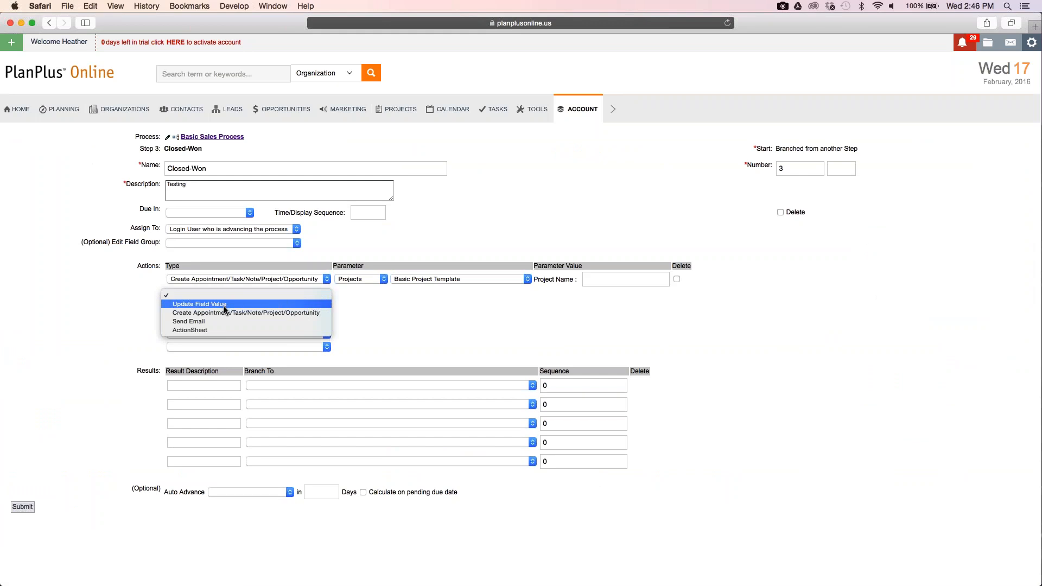
{"action": "left_click", "coordinate": [291, 280]}
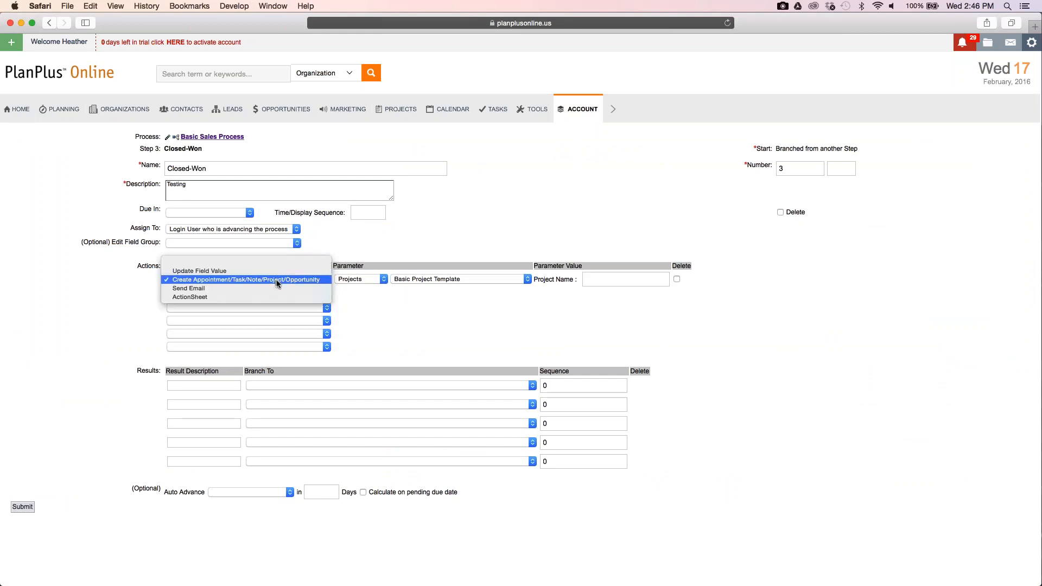
{"action": "left_click", "coordinate": [359, 280]}
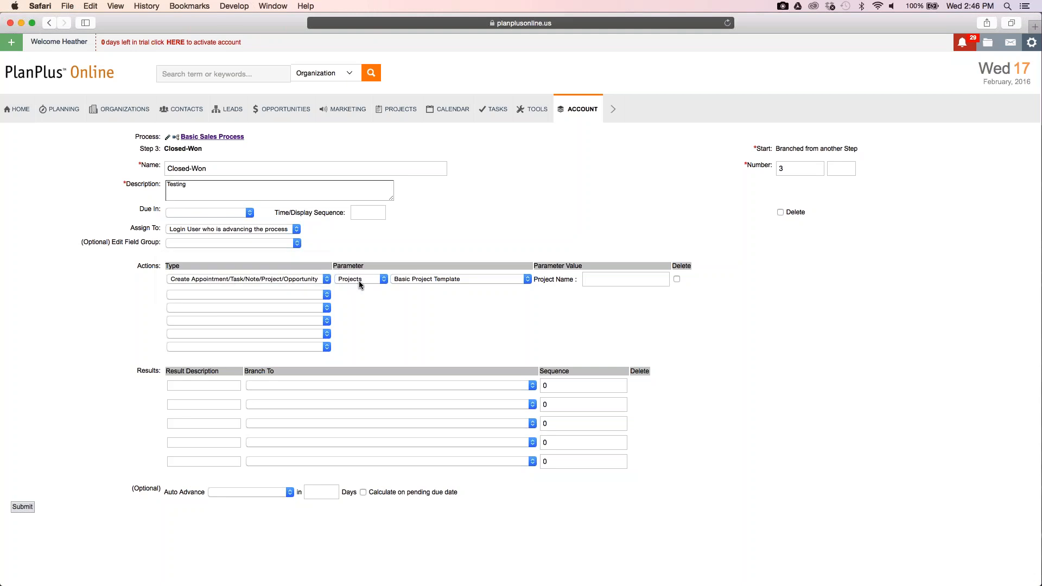
{"action": "left_click", "coordinate": [452, 281]}
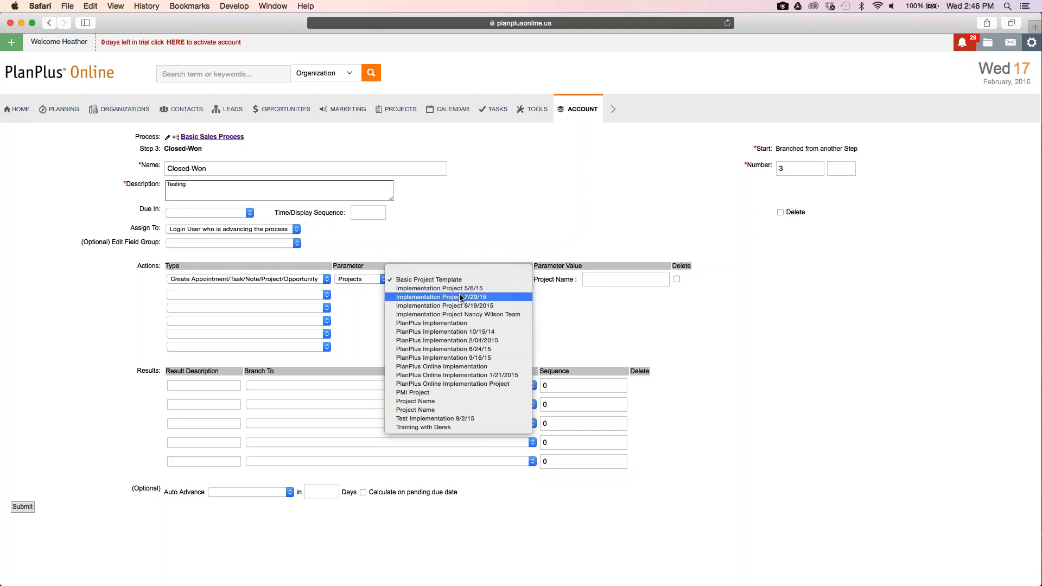
- Set the project name in the Closed-Won step's project creation action to "New sales" and submit the step
{"action": "left_click", "coordinate": [599, 279]}
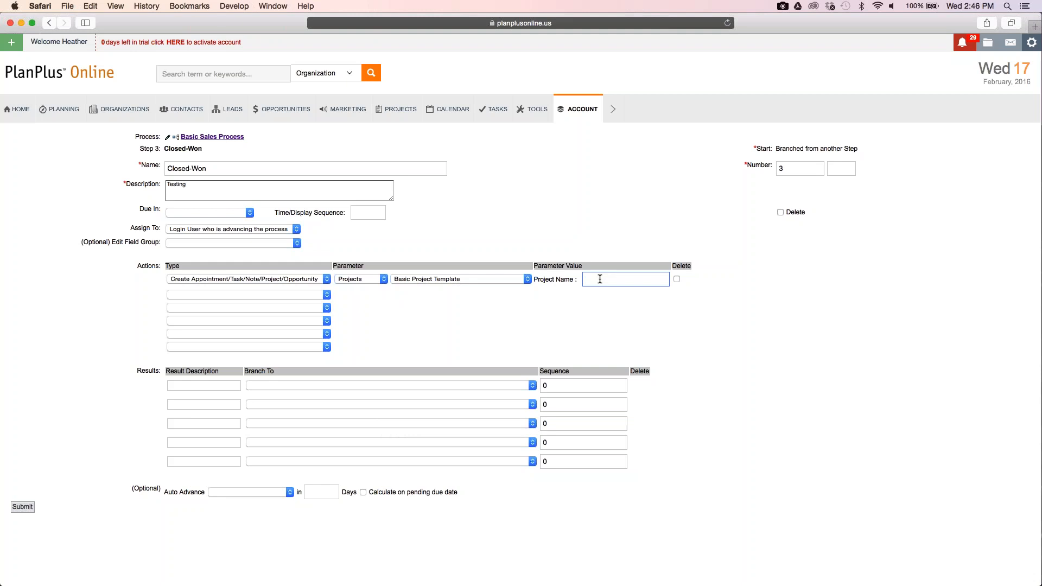
{"action": "type", "text": "New sales"}
{"action": "left_click", "coordinate": [24, 508]}
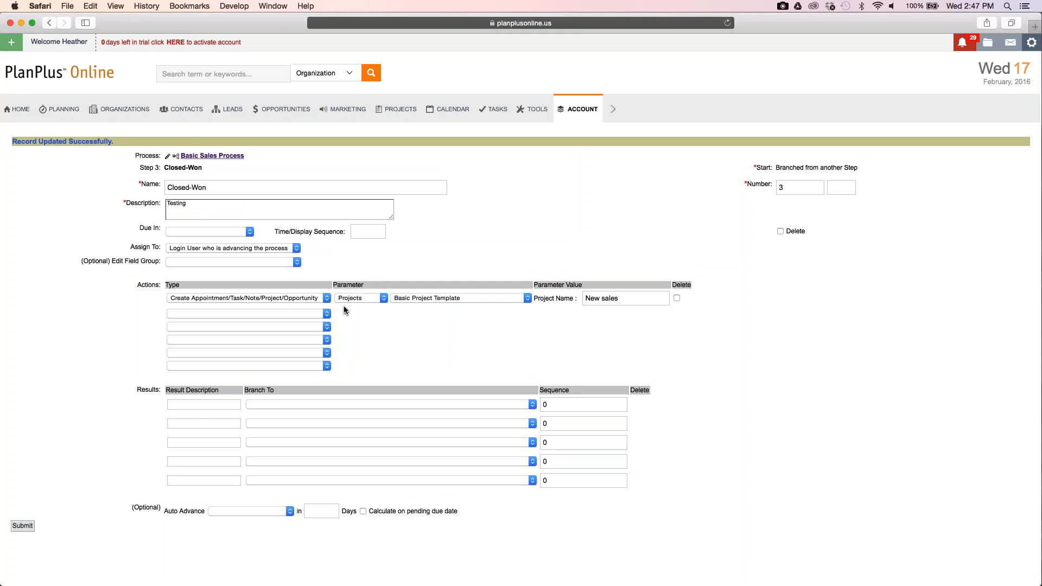
- Open the 08/10/2015 Life Insurance opportunity and examine the progress and task count of its linked Implementation Project
{"action": "mouse_move", "coordinate": [286, 109]}
{"action": "left_click", "coordinate": [289, 129]}
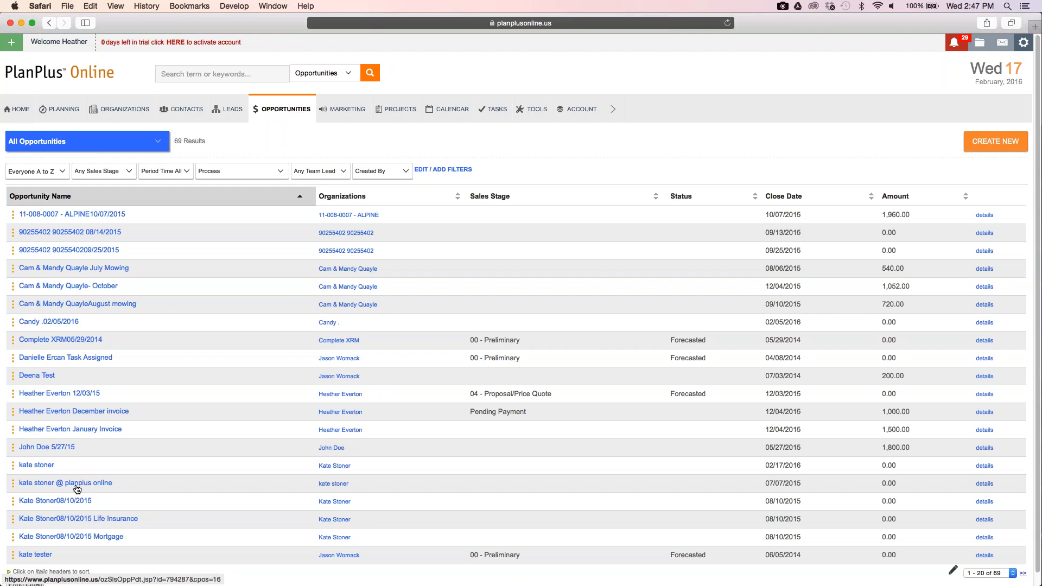
{"action": "left_click", "coordinate": [114, 520]}
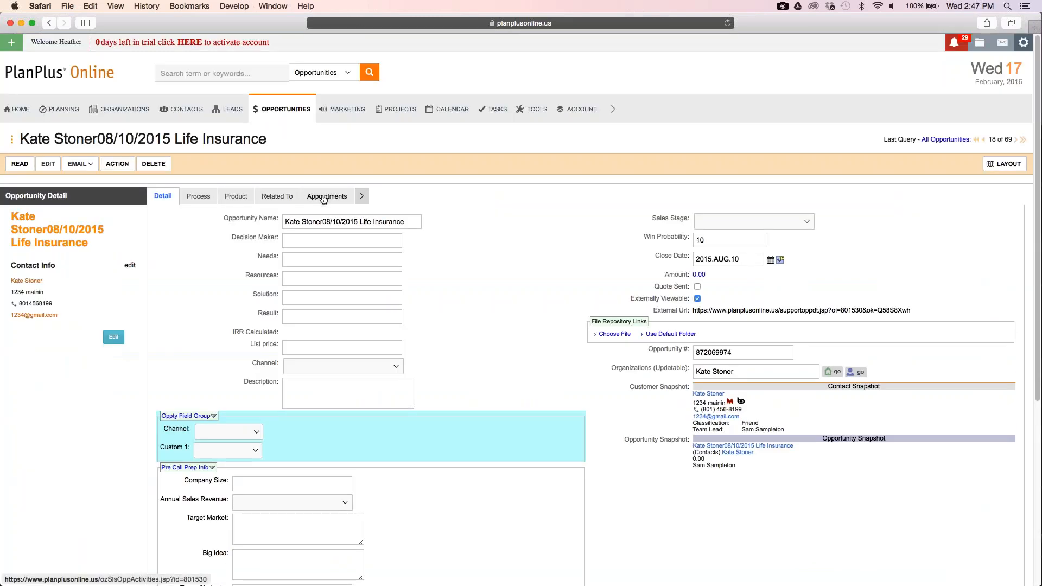
{"action": "left_click", "coordinate": [362, 197]}
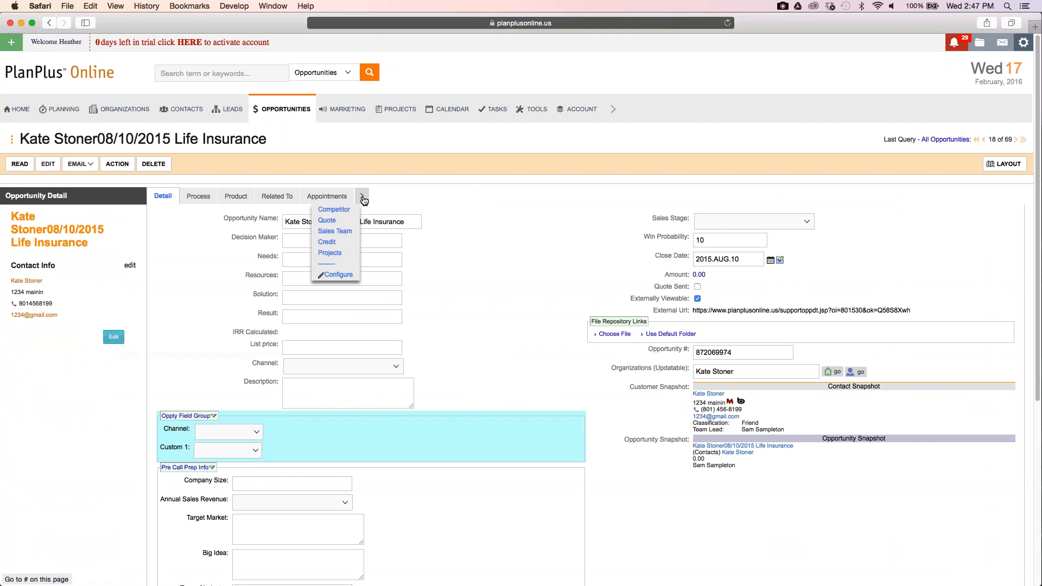
{"action": "left_click", "coordinate": [329, 253]}
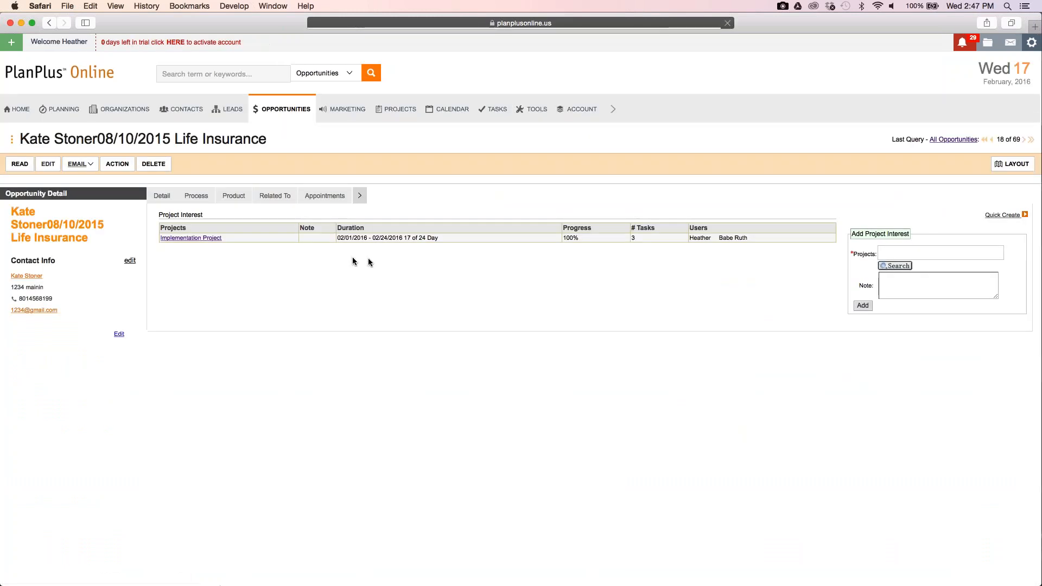
{"action": "left_click_drag", "start_coordinate": [222, 237], "coordinate": [161, 240]}
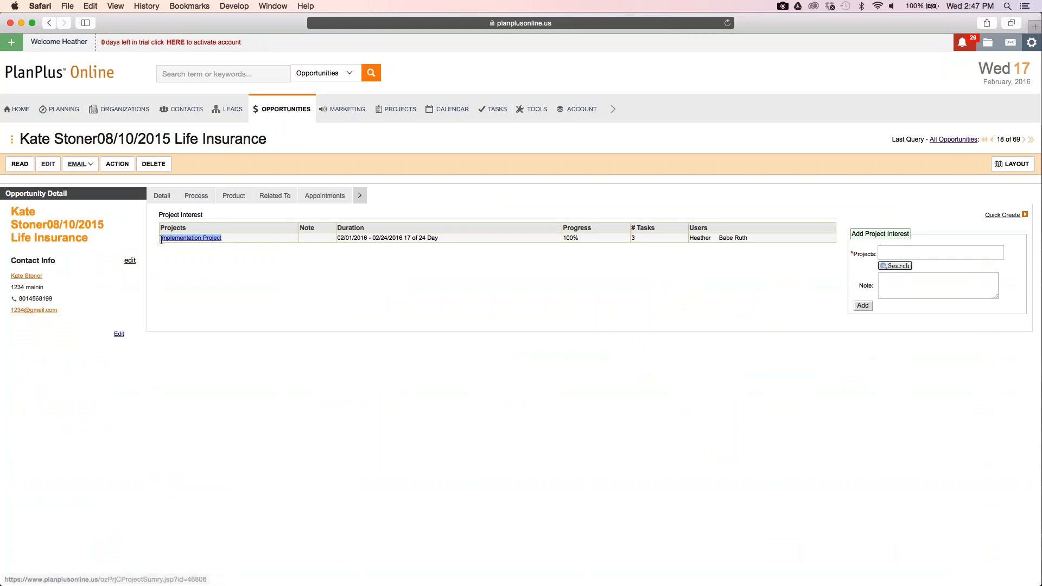
{"action": "left_click_drag", "start_coordinate": [572, 238], "coordinate": [644, 241]}
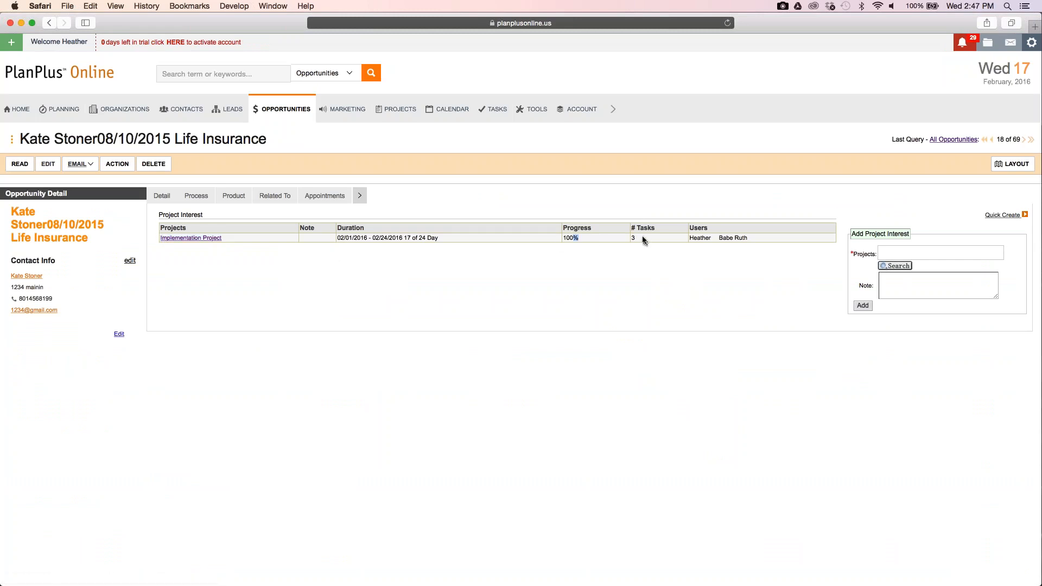
{"action": "left_click", "coordinate": [645, 240]}
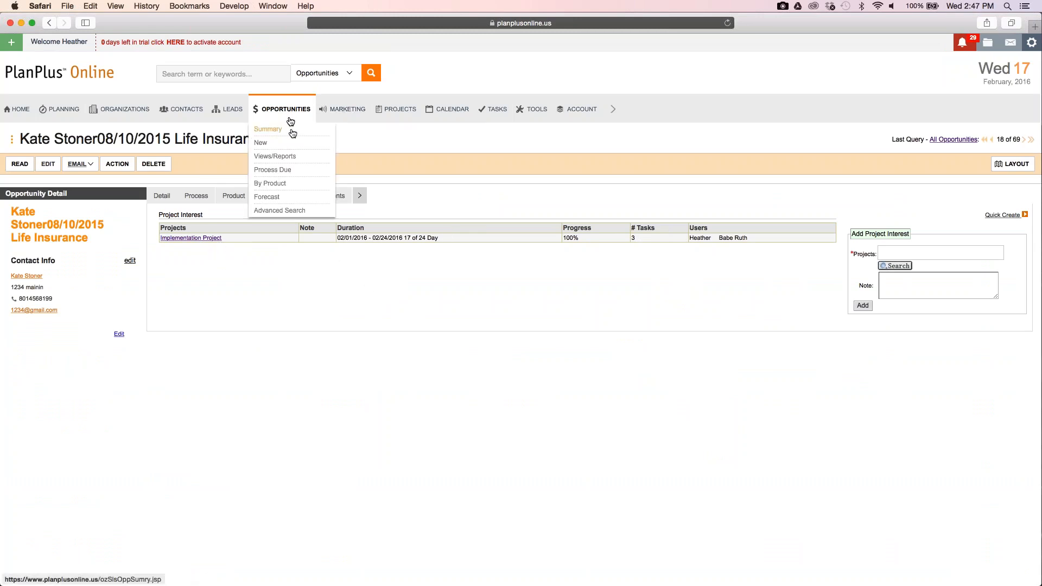
- Return to the Process Builder's list of processes
{"action": "mouse_move", "coordinate": [571, 115]}
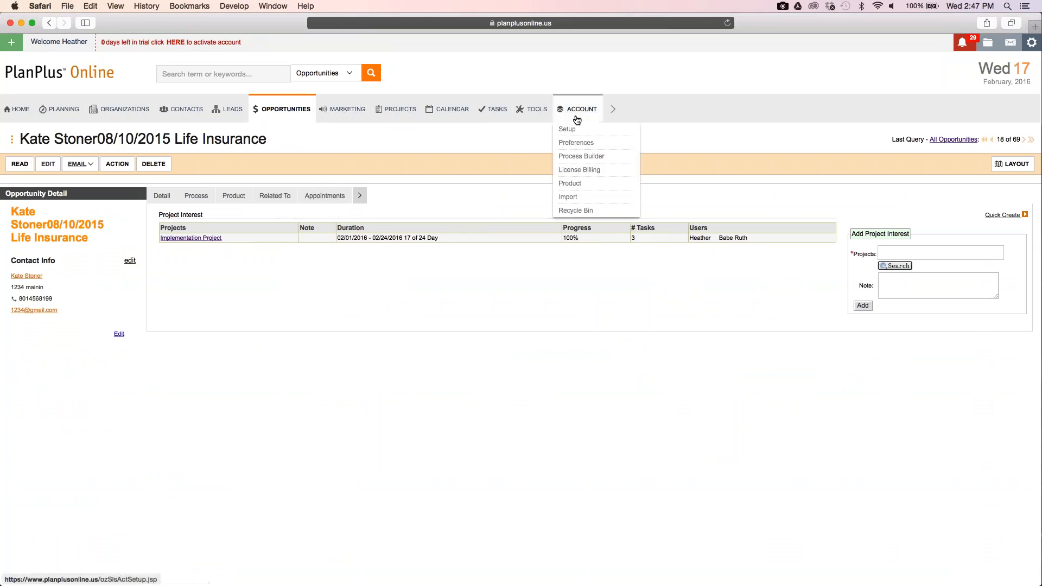
{"action": "left_click", "coordinate": [581, 157]}
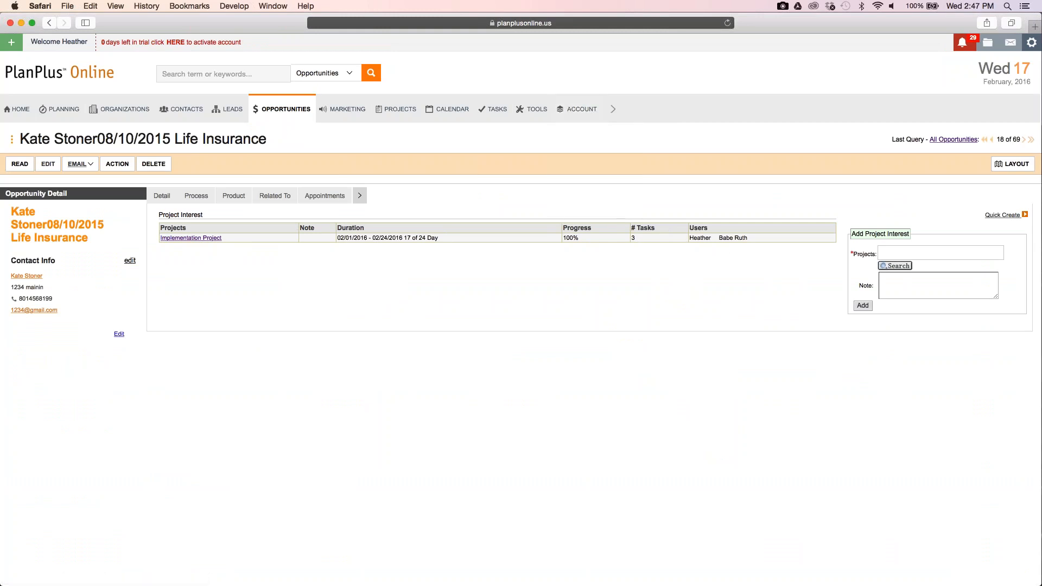